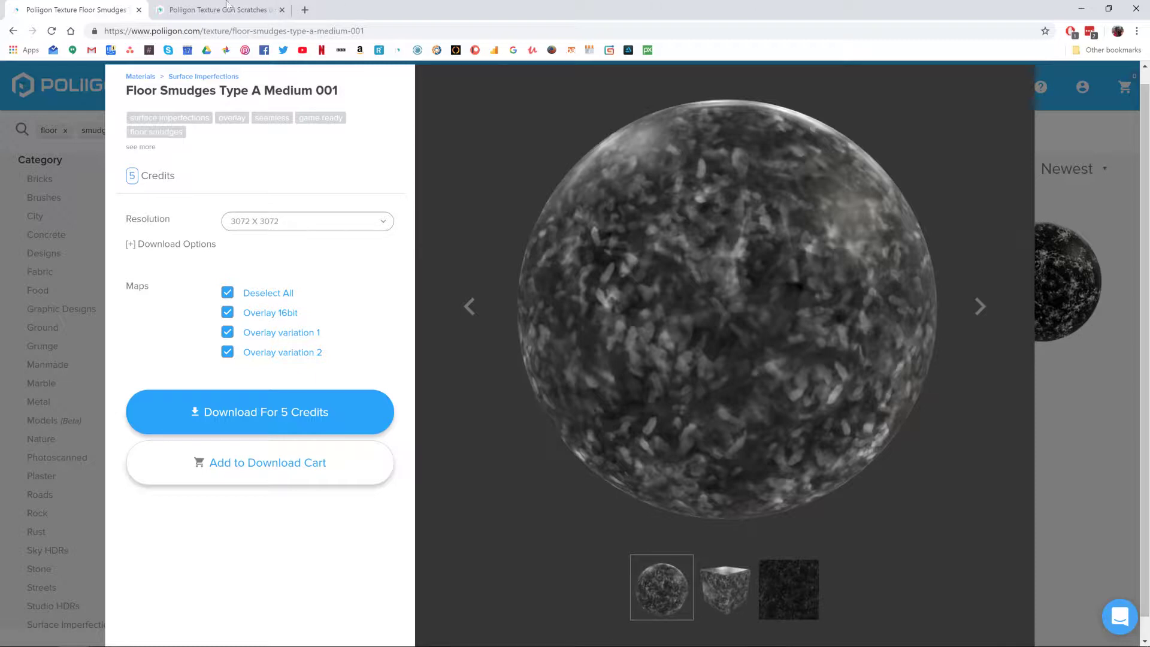
key(ctrl+Tab)
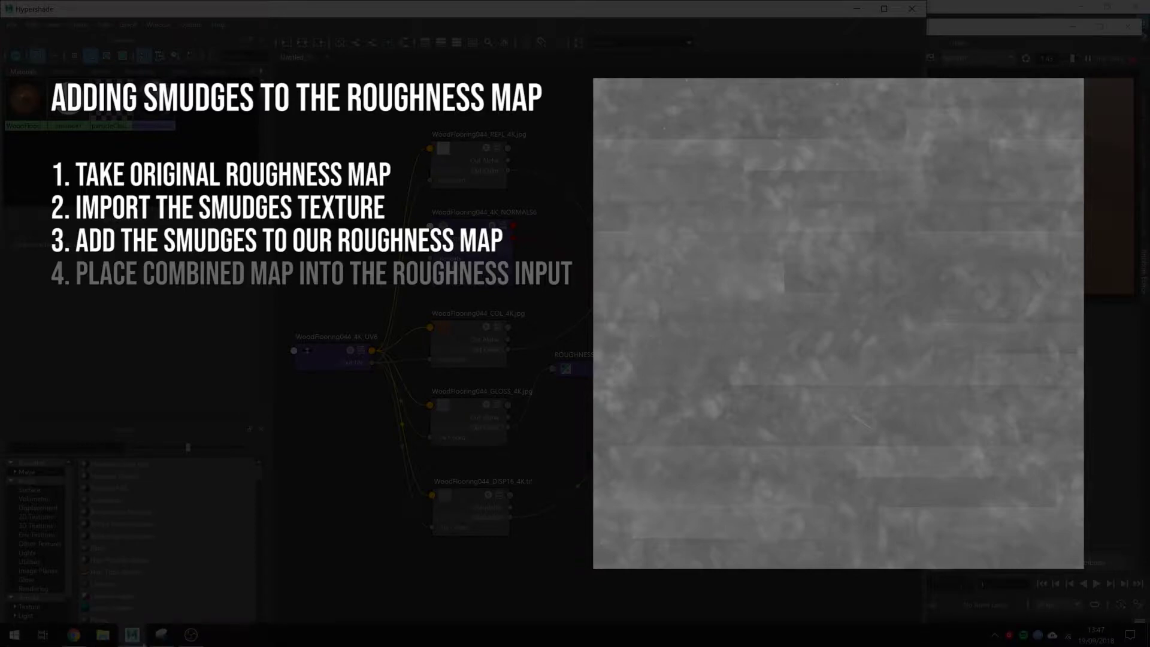
click(191, 635)
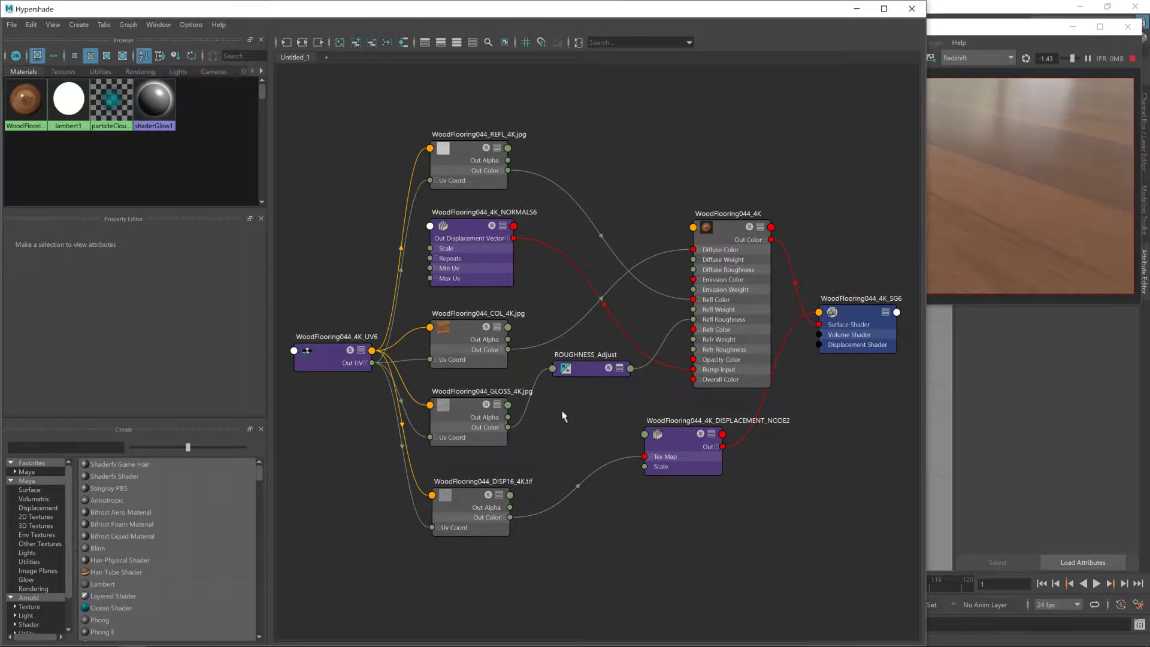
Move the DISP16 texture and displacement nodes down and ROUGHNESS_Adjust aside to make room below the gloss map
scroll(563, 417, up, 5)
drag(423, 407, 417, 563)
drag(812, 302, 779, 607)
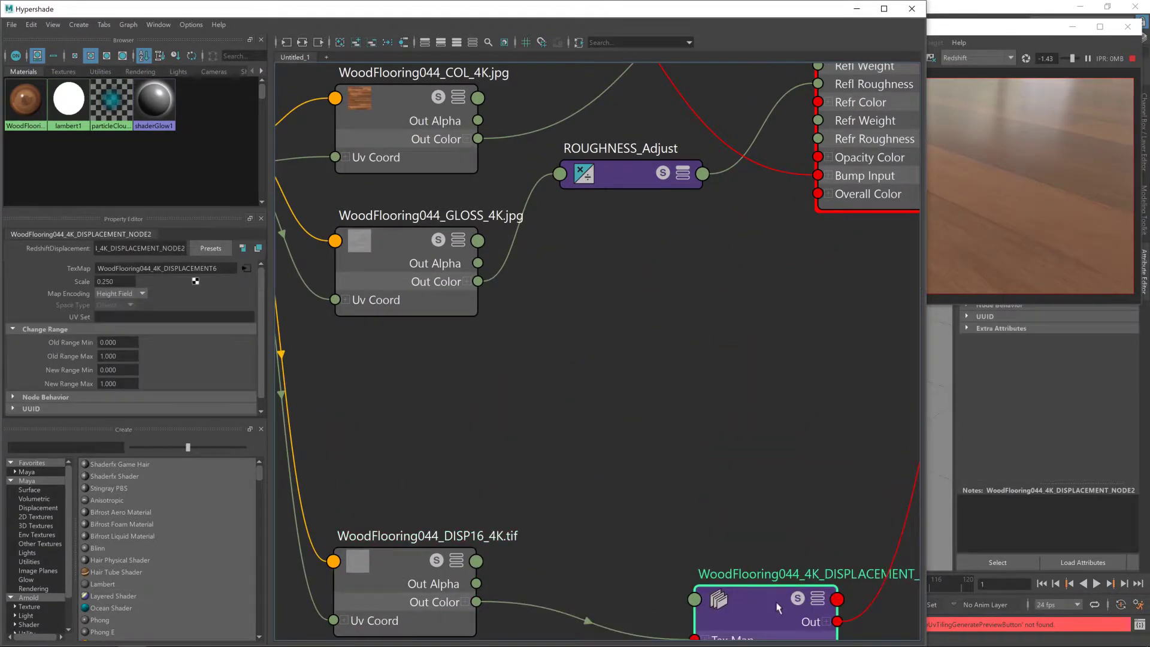
drag(648, 172, 728, 264)
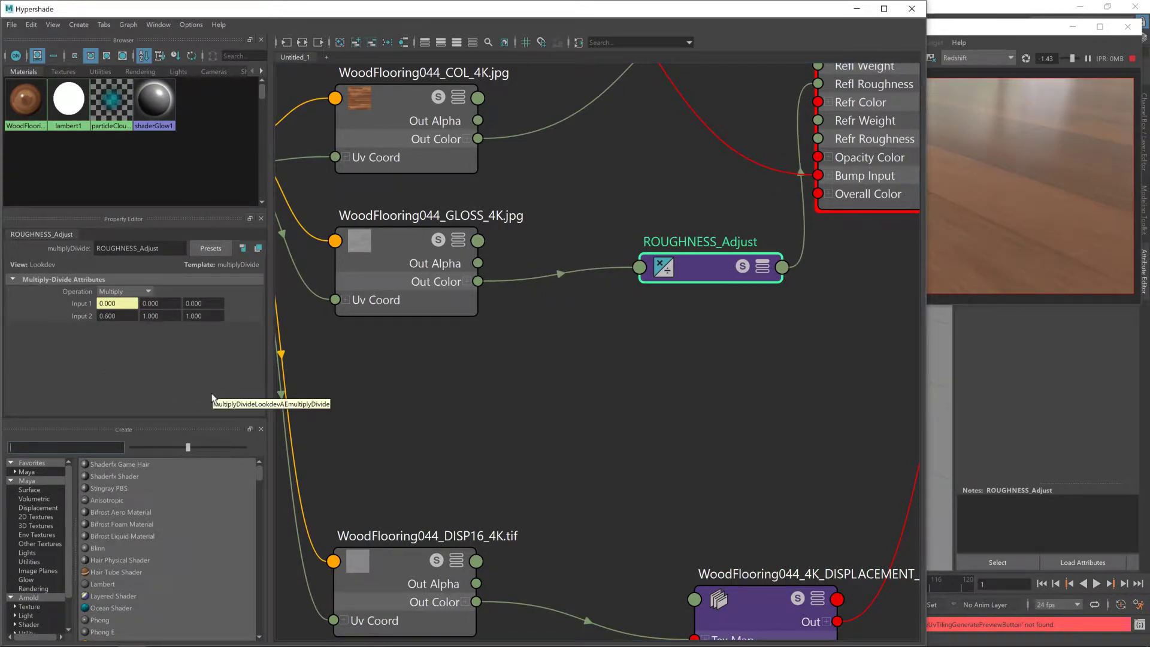
Create a File texture node and arrange it and its place2dTexture node between the gloss and displacement maps
text(fil)
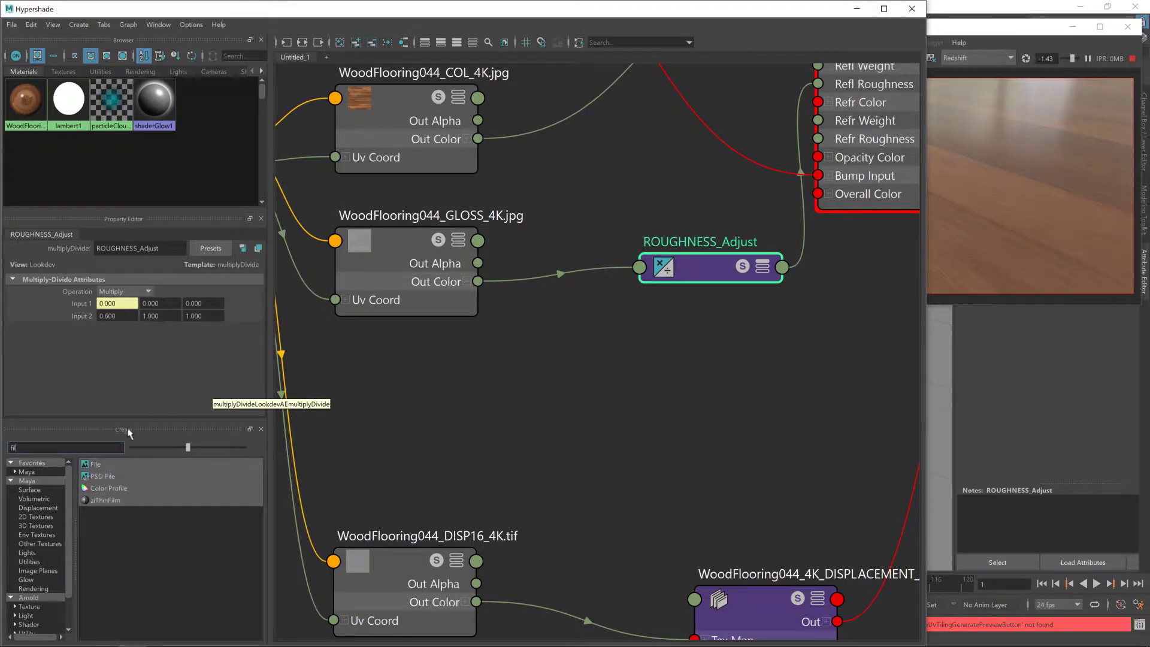
click(96, 465)
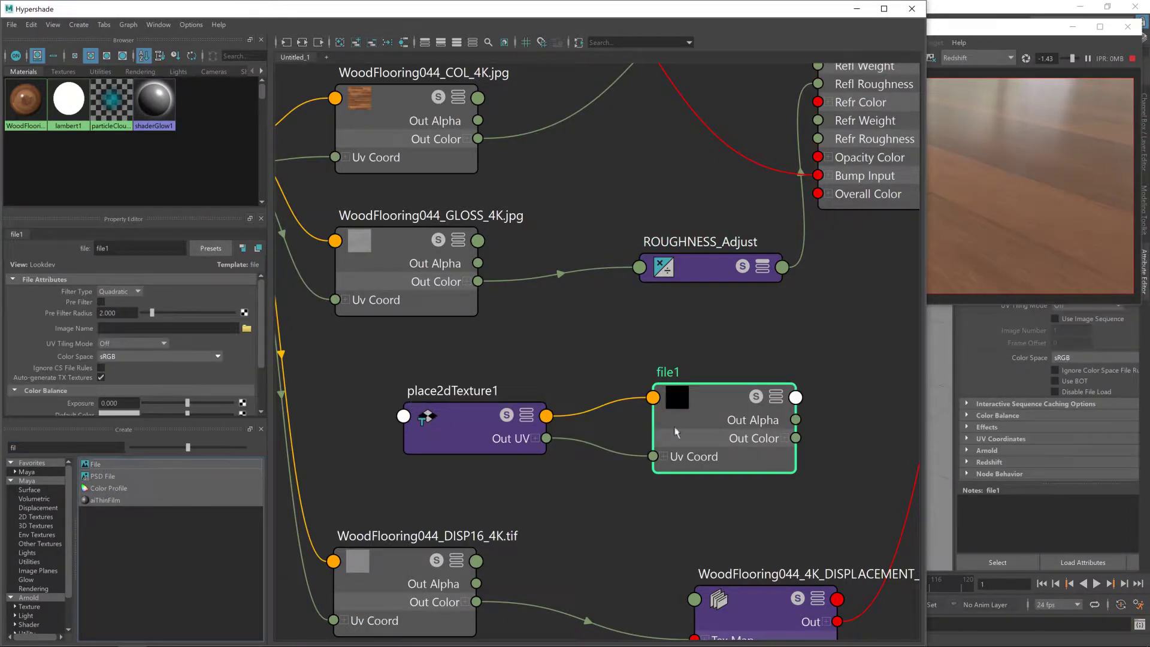
scroll(484, 378, down, 3)
click(454, 421)
drag(453, 422, 266, 413)
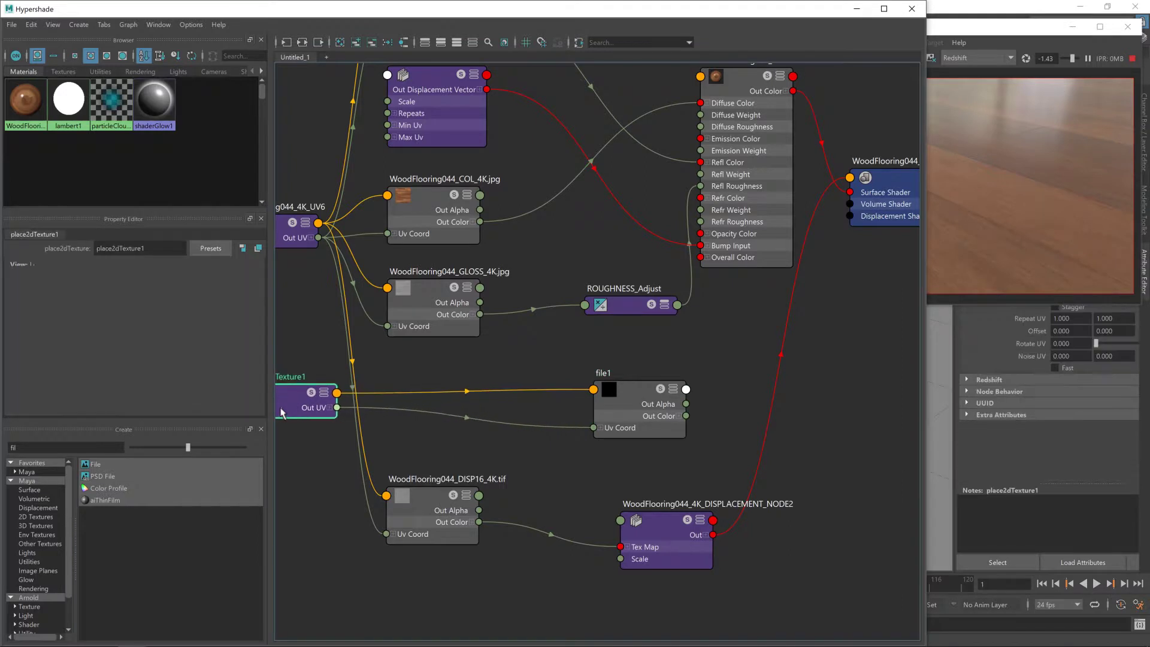
drag(640, 399, 449, 379)
Rename the new file texture node as SMUDGES
double_click(102, 248)
text(SMUDGES)
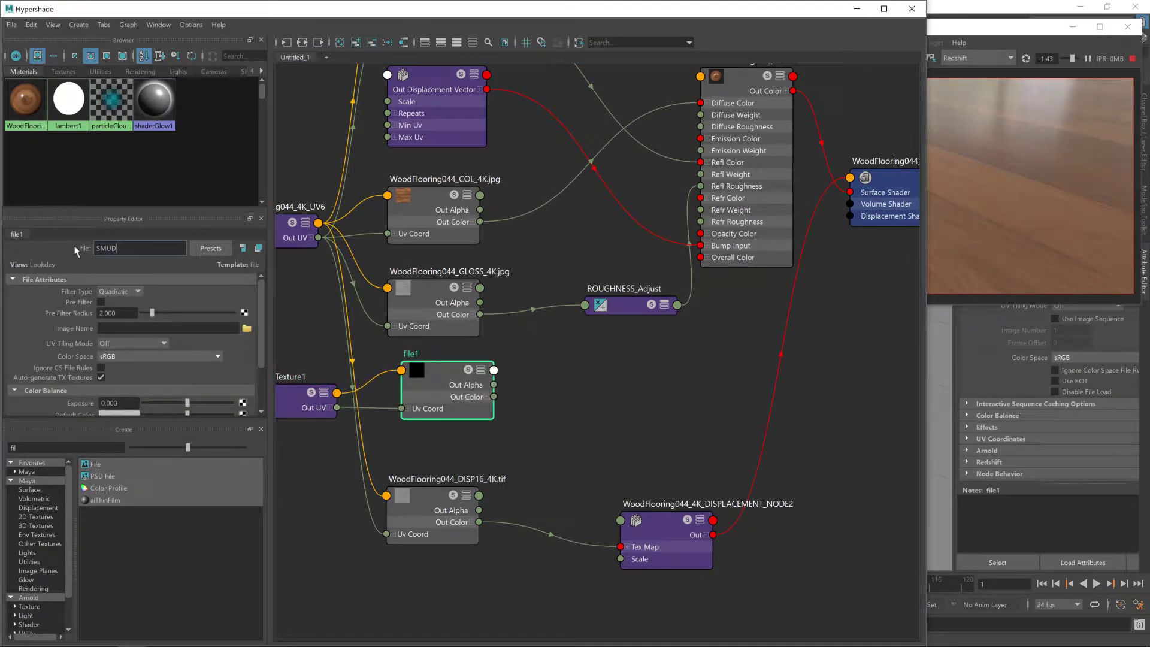
key(Return)
Load FloorSmudgesTypeAMedium001_OVERLAY16_4K.tif from the texture's 4K folder in Materials into the SMUDGES node and open its color space choices
click(246, 329)
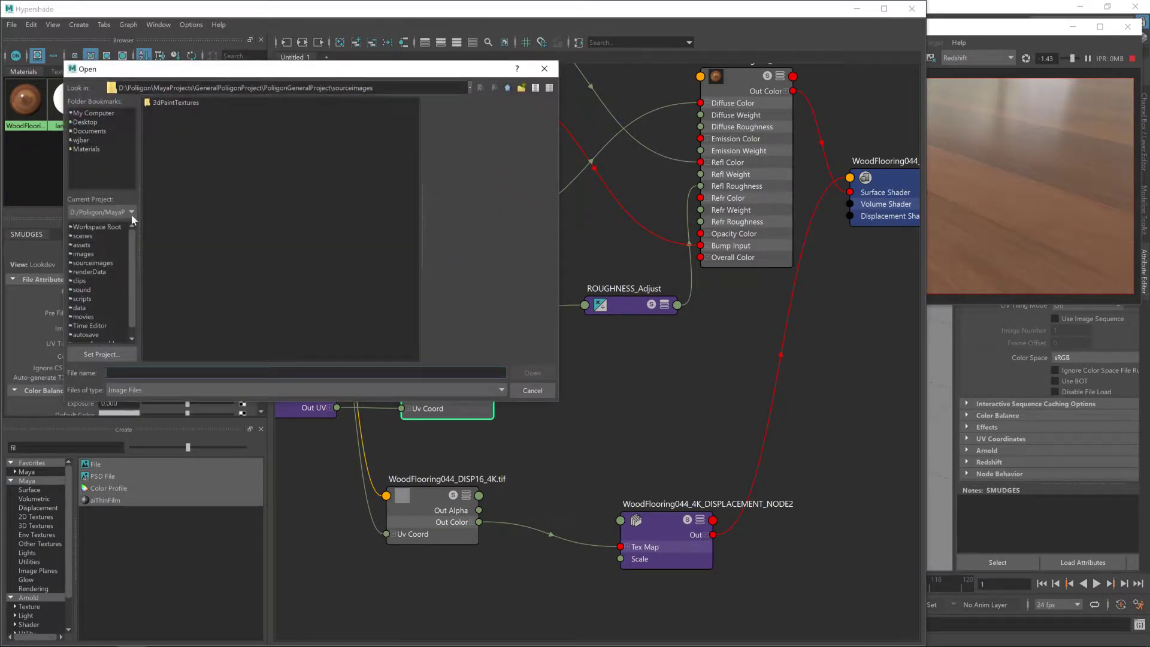
click(85, 149)
click(232, 256)
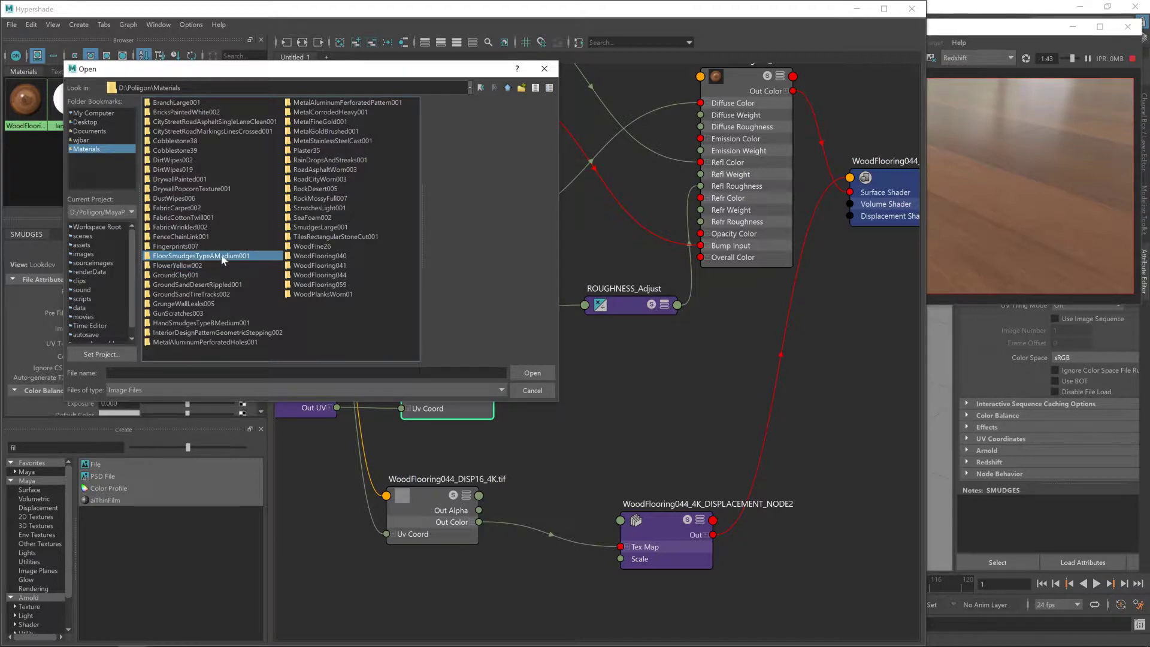
double_click(248, 256)
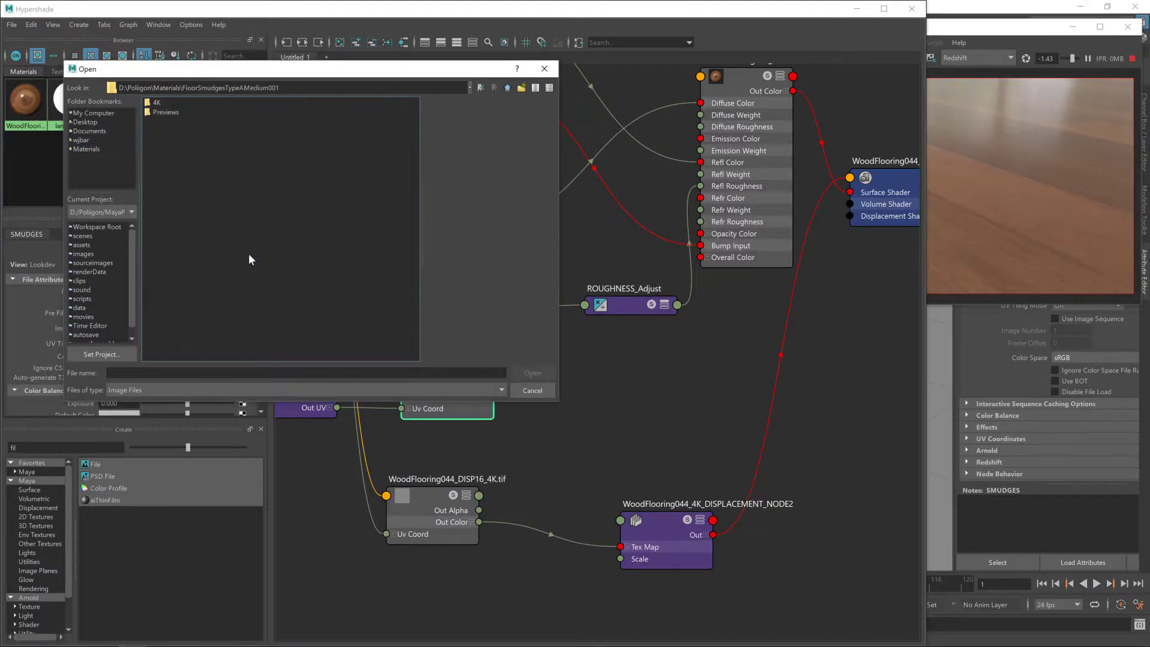
double_click(156, 103)
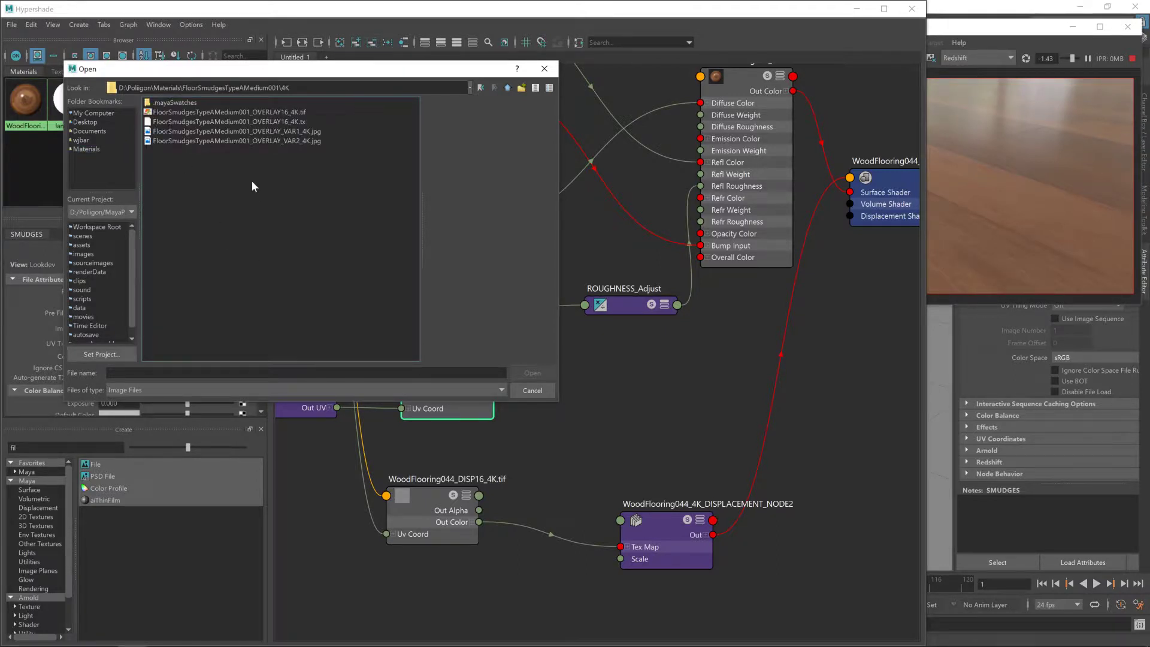
click(253, 111)
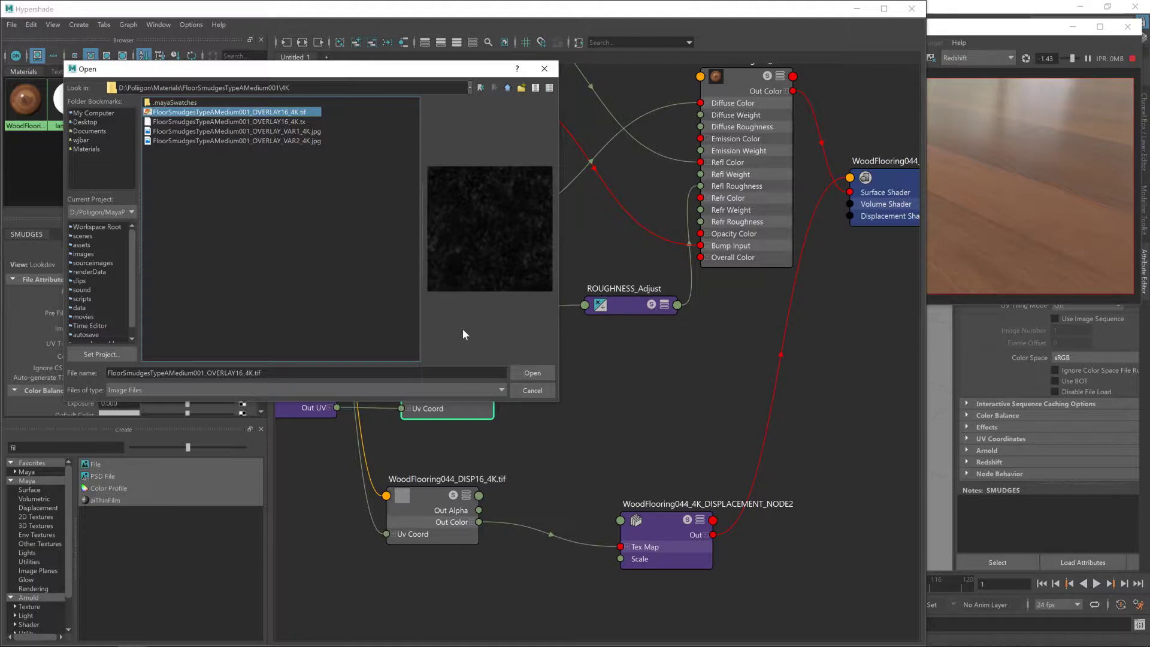
click(526, 371)
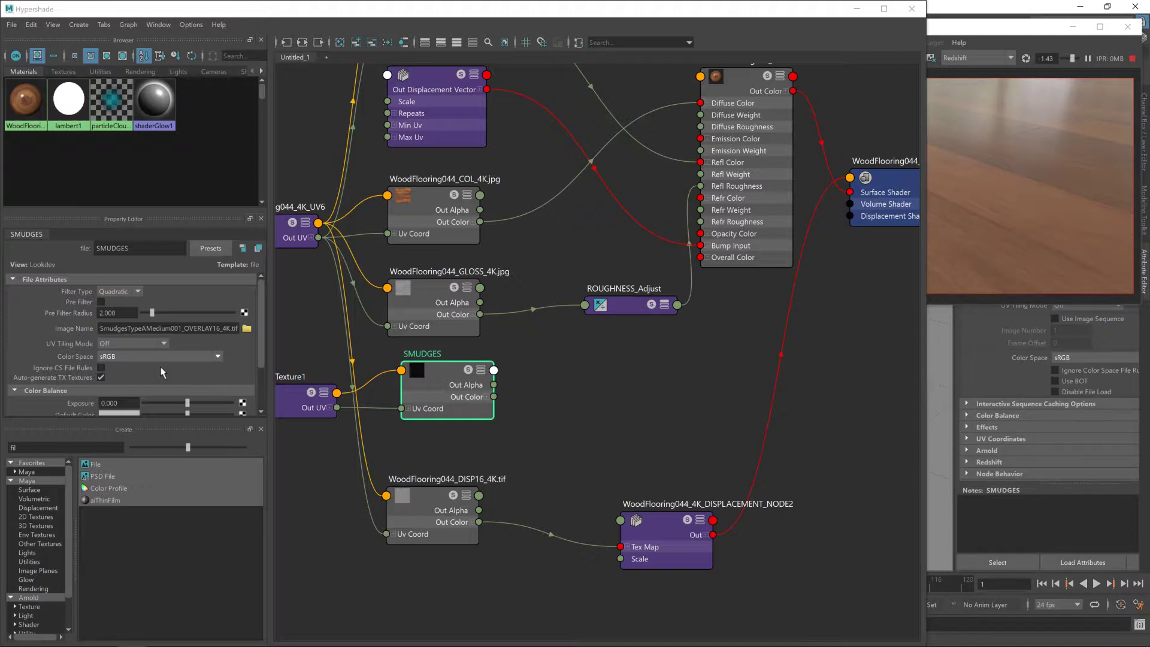
click(160, 355)
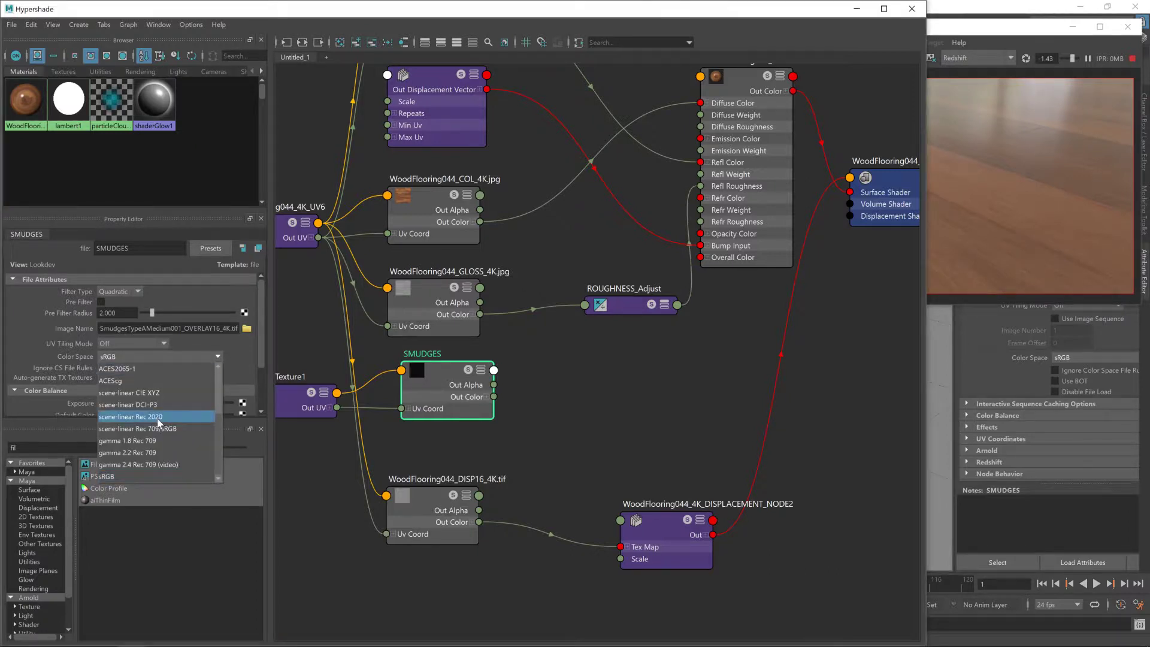
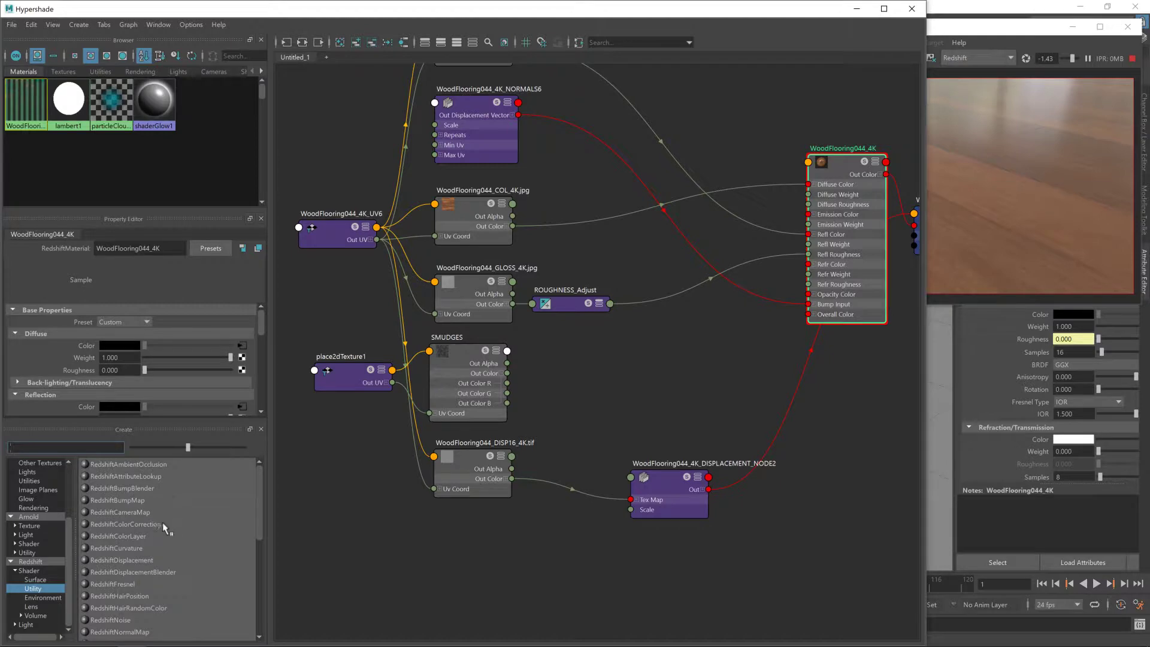
Create a RedshiftColorLayer node and place it before the WoodFlooring044_4K material, moving the displacement node out of its way
click(144, 534)
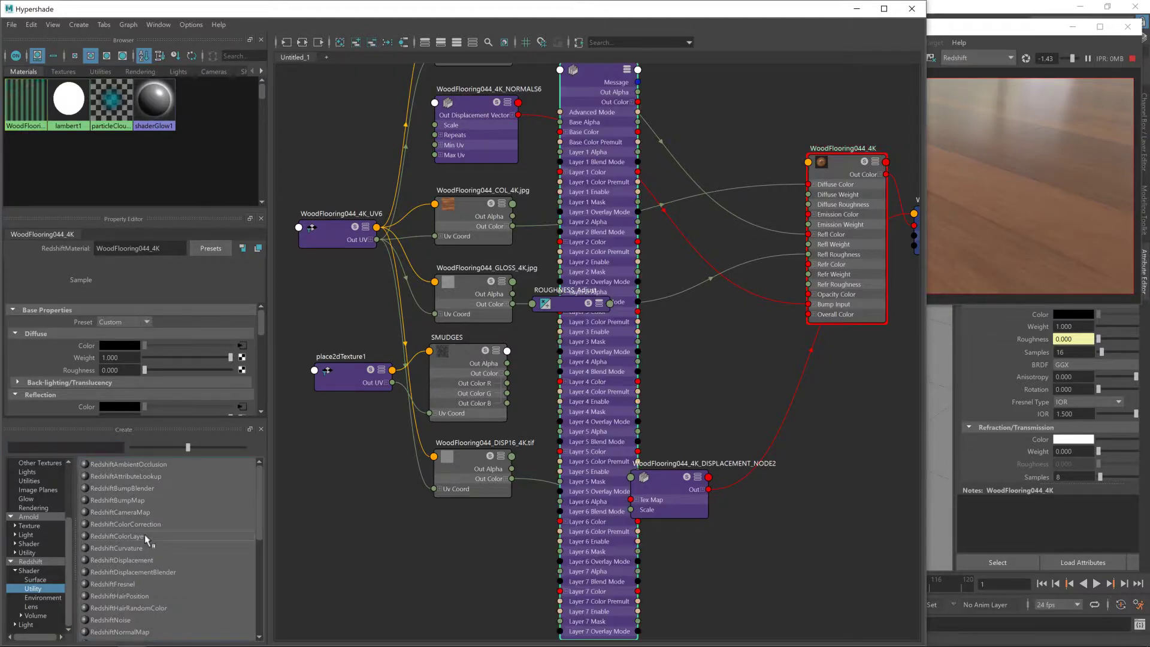
scroll(623, 332, down, 3)
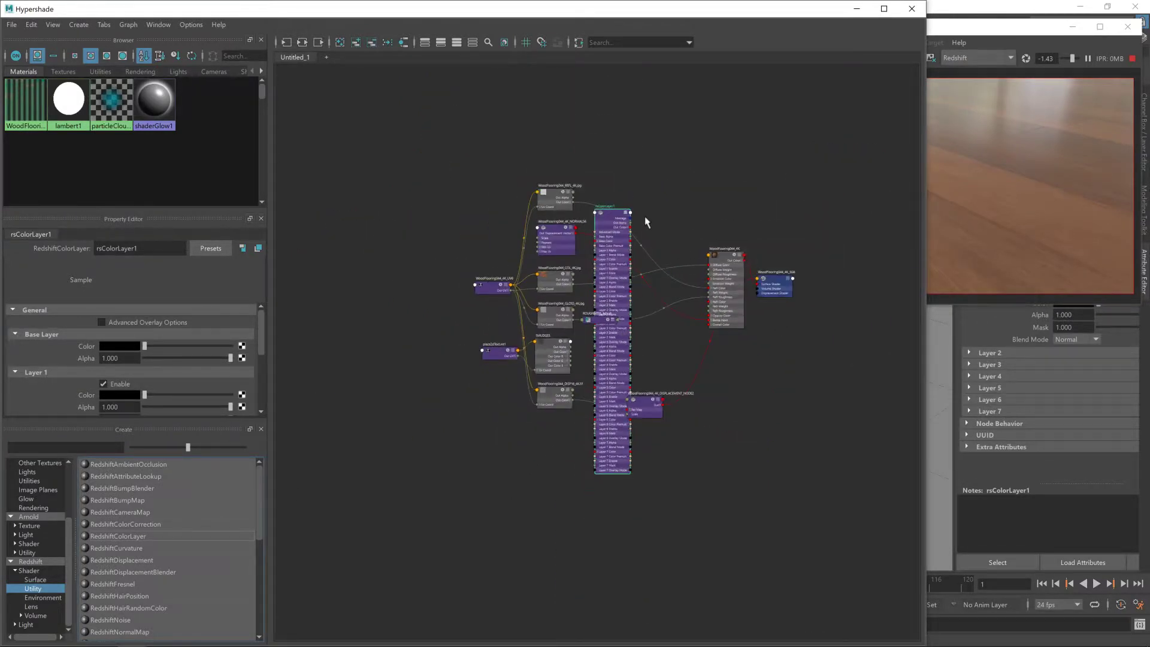
scroll(641, 218, up, 2)
drag(605, 205, 672, 174)
drag(624, 502, 563, 493)
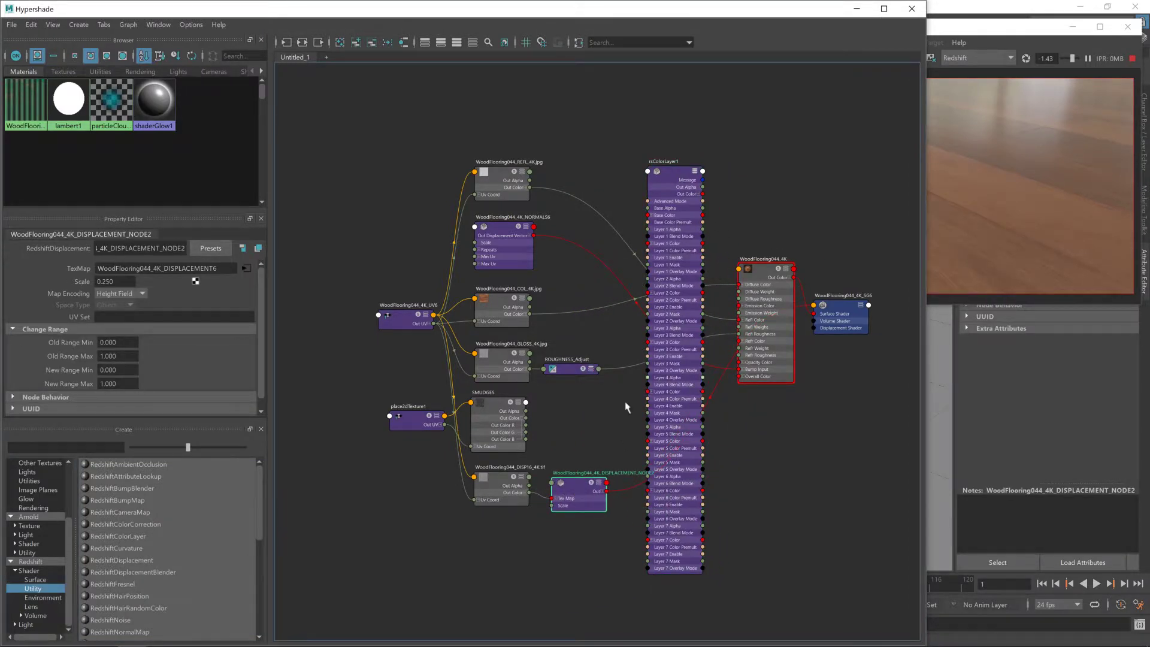
Connect ROUGHNESS_Adjust's Output to the color layer's Base Color, and the layer's Out Color R to the material's Refl Roughness
scroll(611, 418, up, 3)
scroll(622, 328, down, 2)
scroll(539, 390, up, 2)
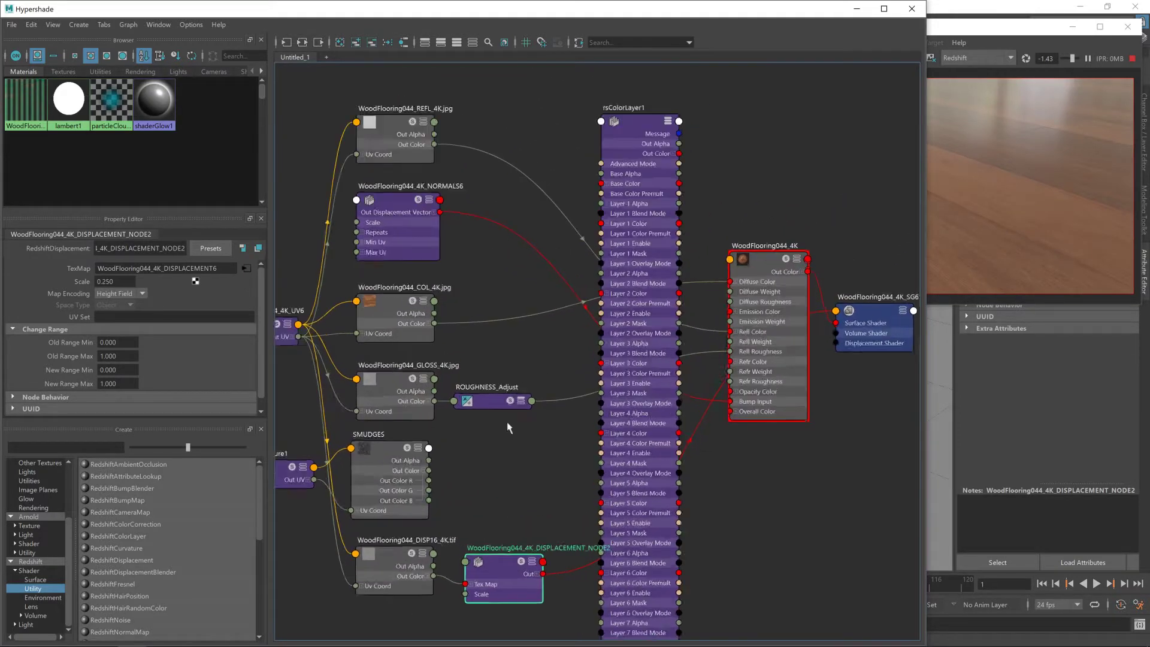
click(534, 398)
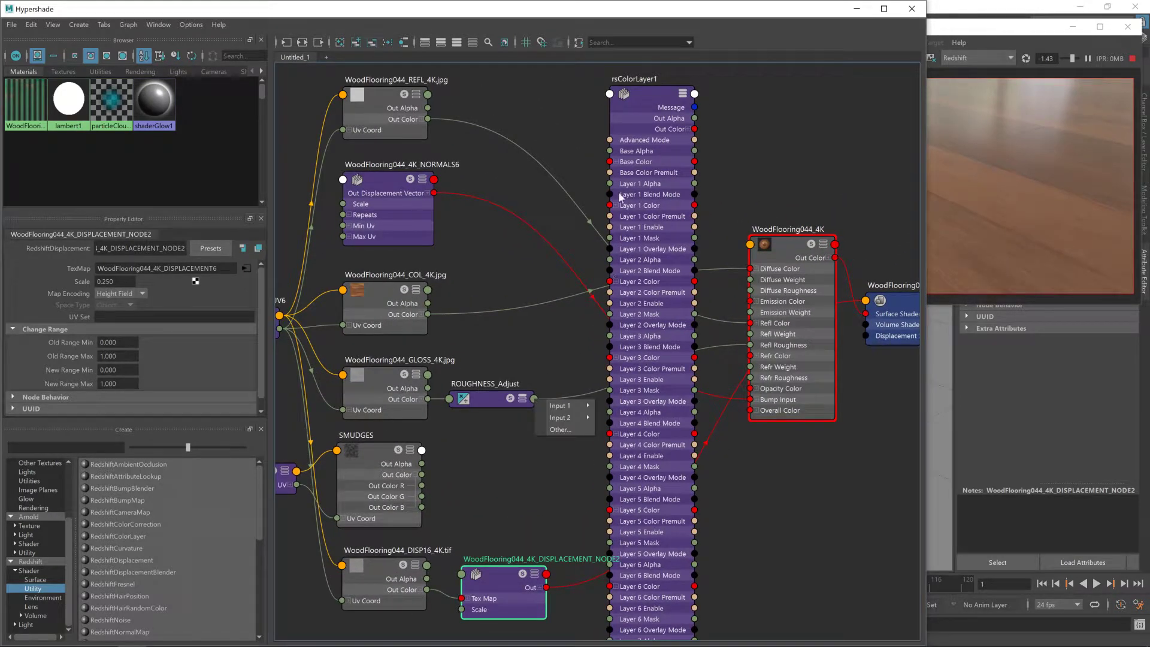
click(545, 403)
click(534, 397)
click(516, 403)
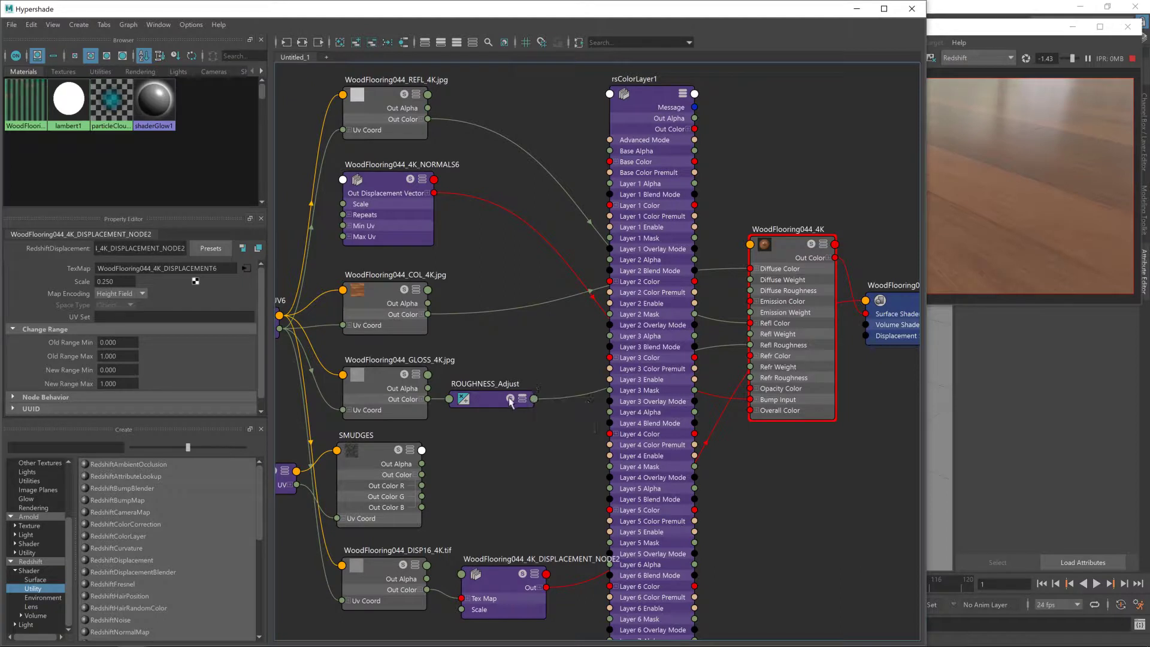
click(523, 398)
click(529, 435)
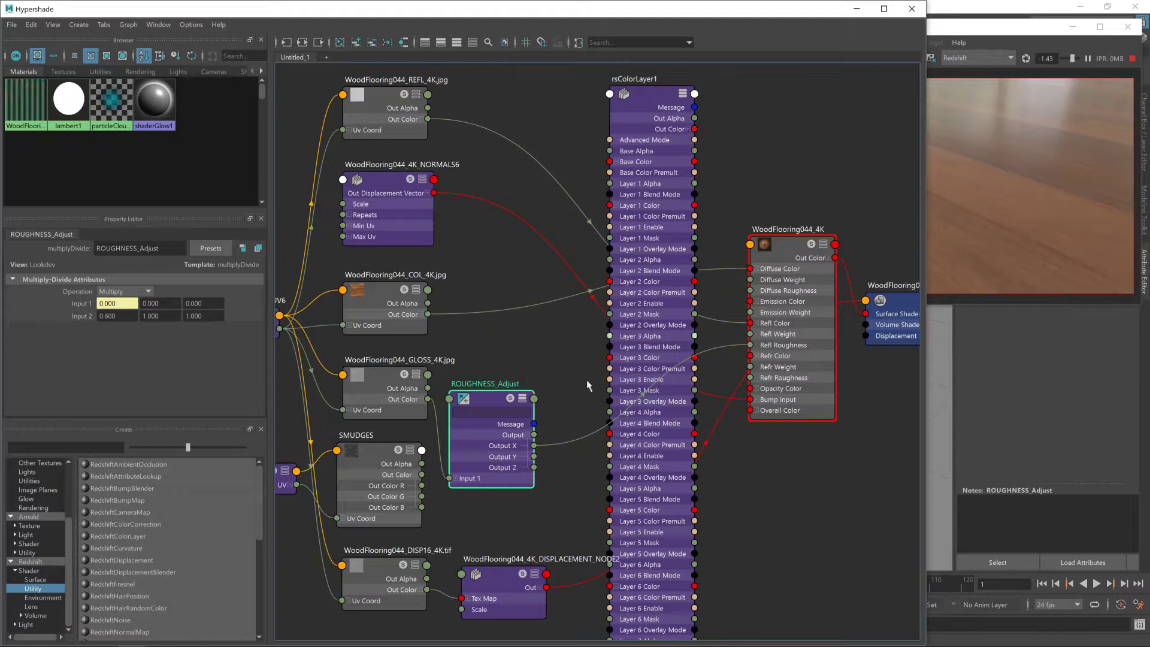
drag(534, 434, 612, 162)
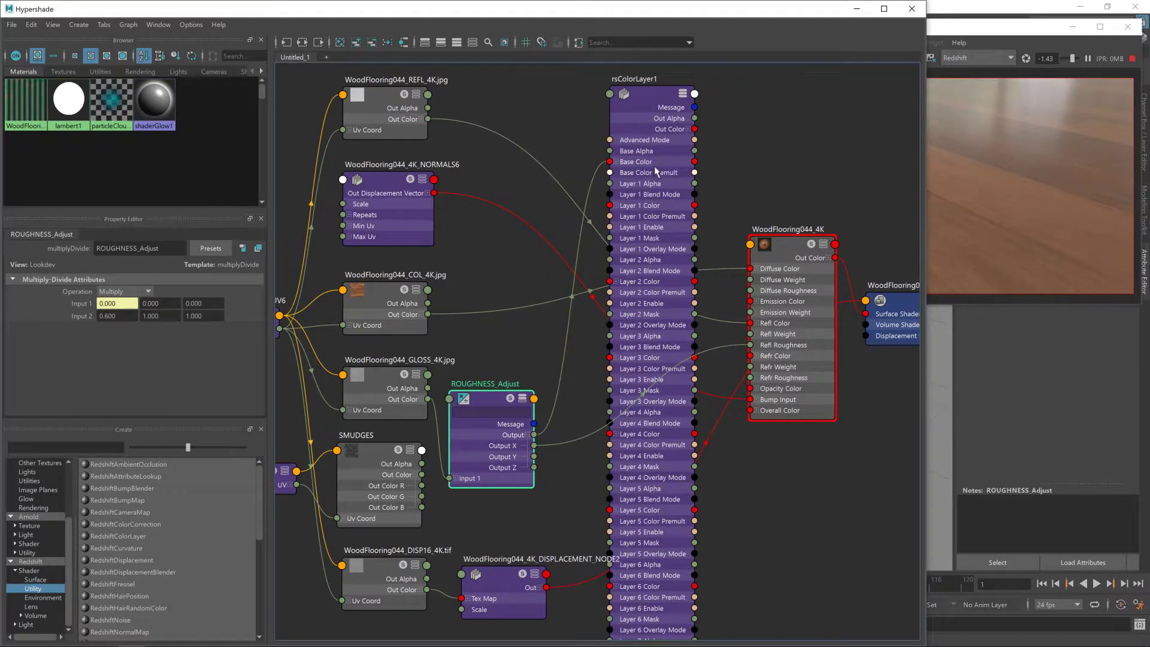
click(689, 128)
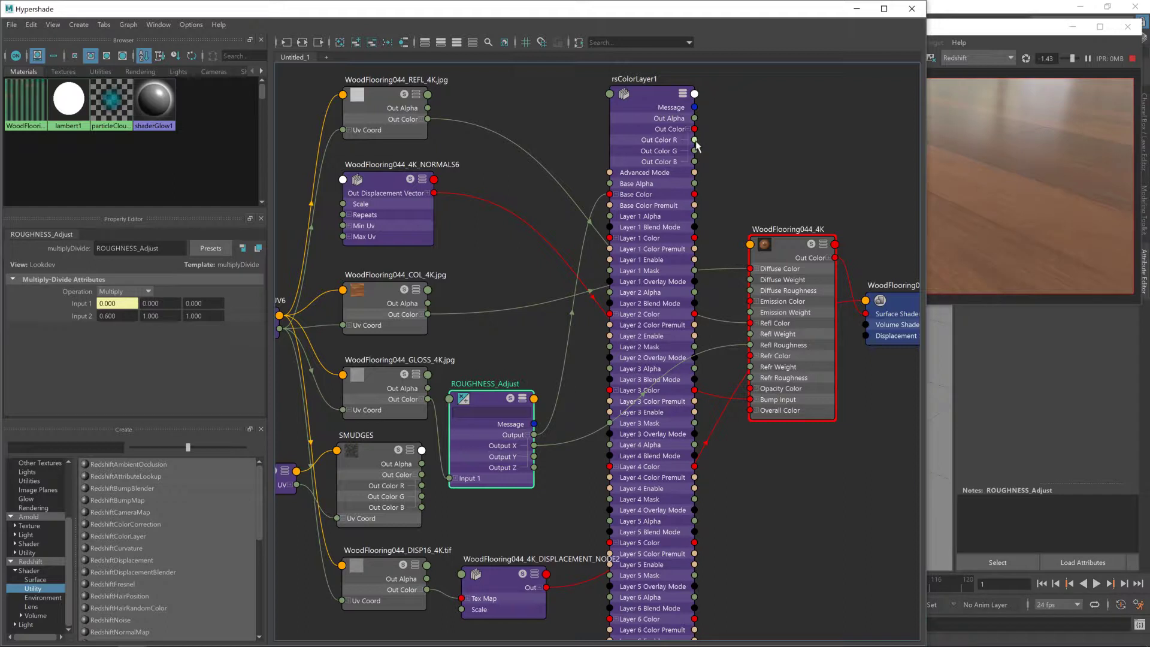
drag(694, 140, 752, 346)
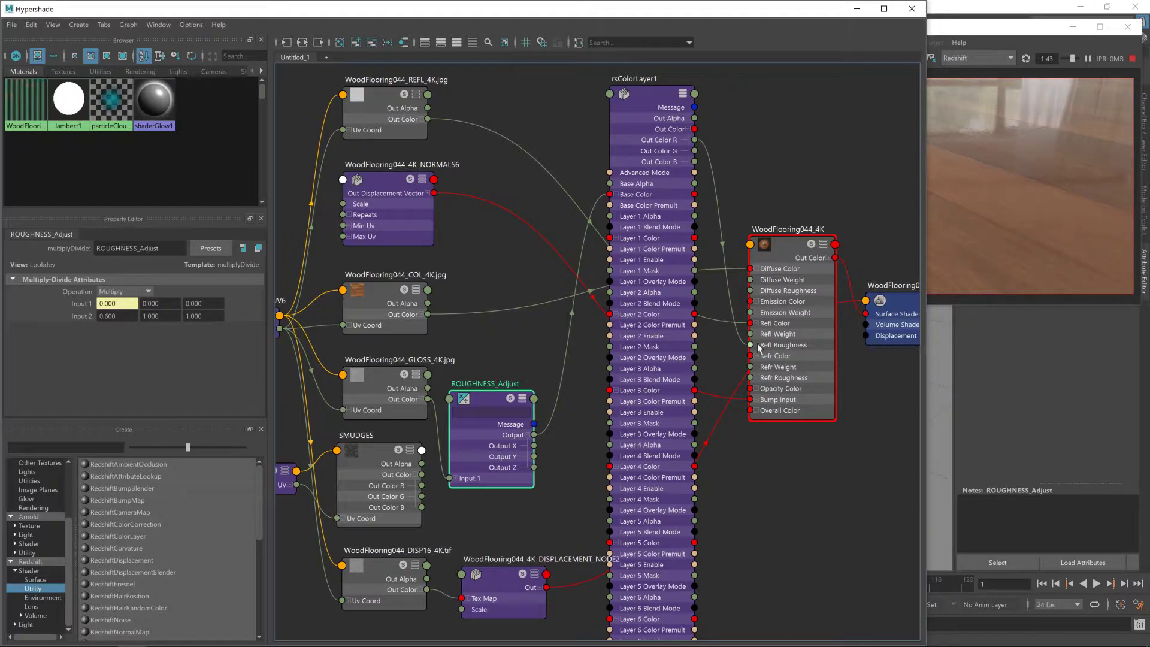
Examine the color layer's Base Layer and Layer 1 settings, including color, alpha, mask and blend mode
click(623, 133)
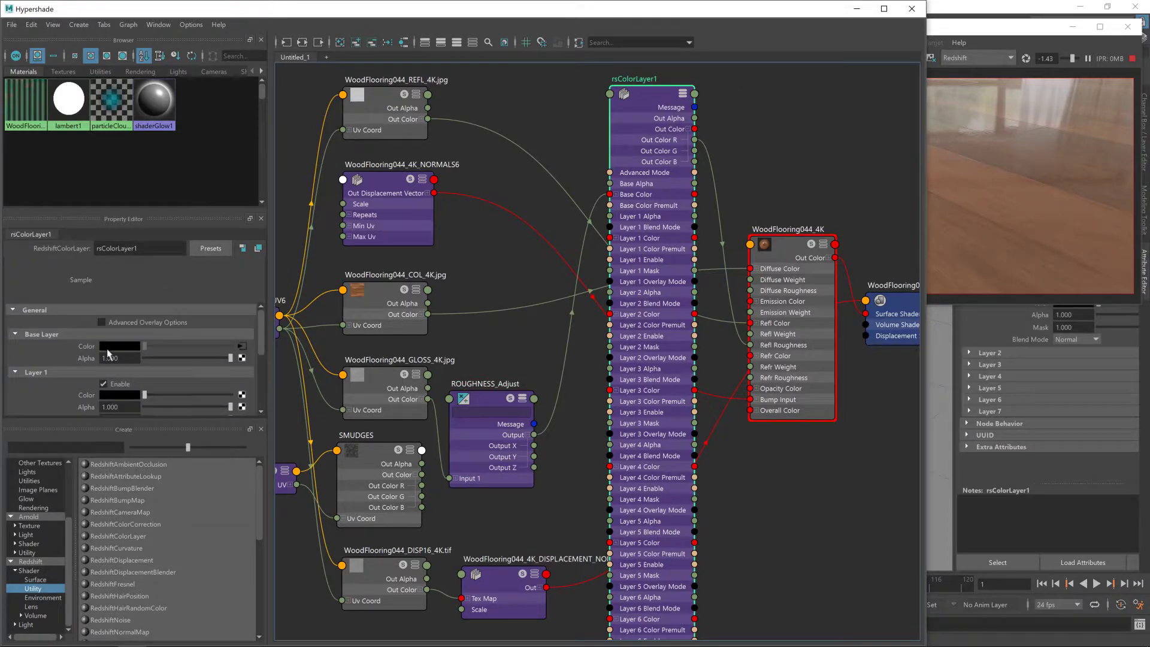
scroll(157, 362, down, 10)
scroll(157, 362, up, 10)
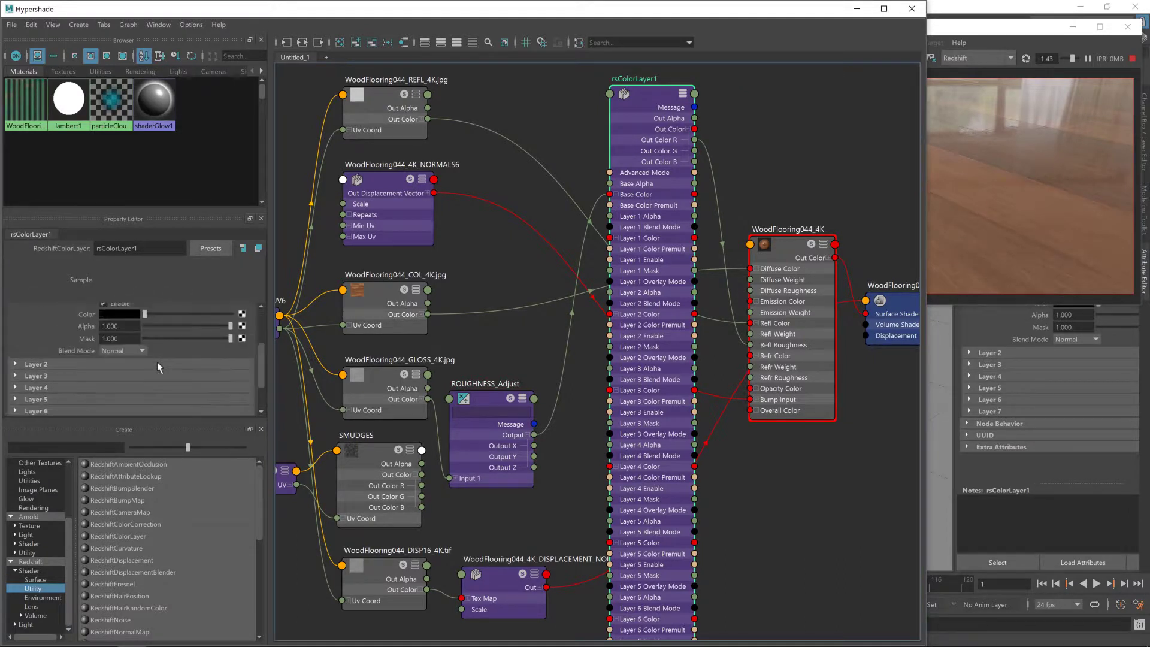
scroll(157, 362, down, 3)
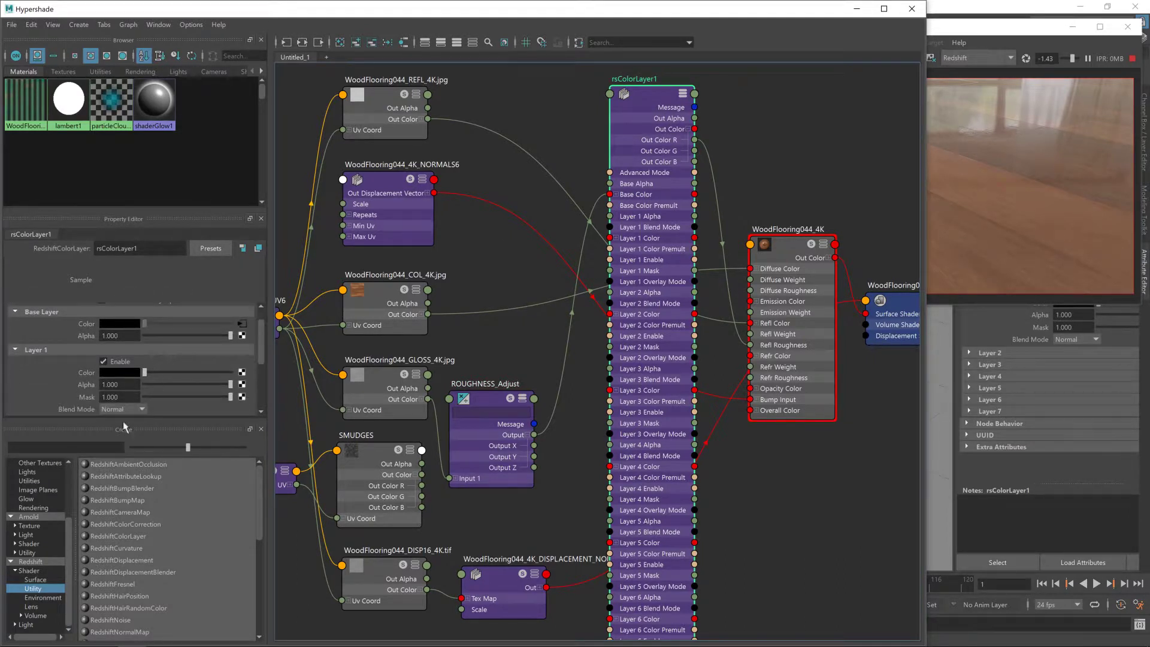
click(144, 370)
click(179, 366)
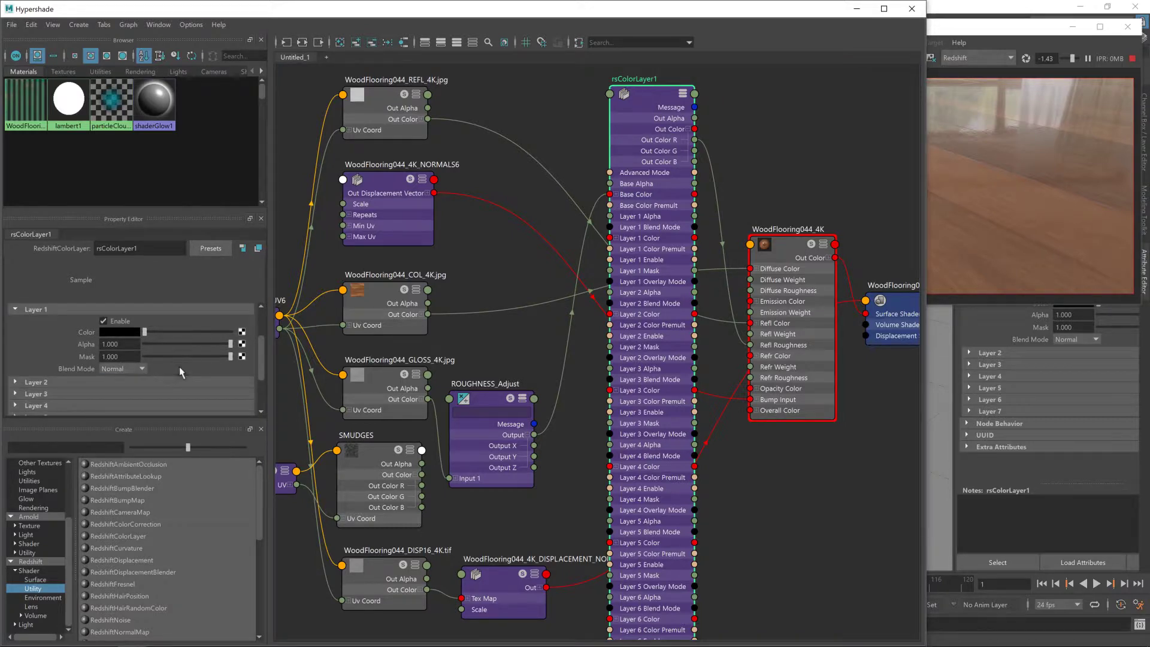
scroll(179, 367, up, 3)
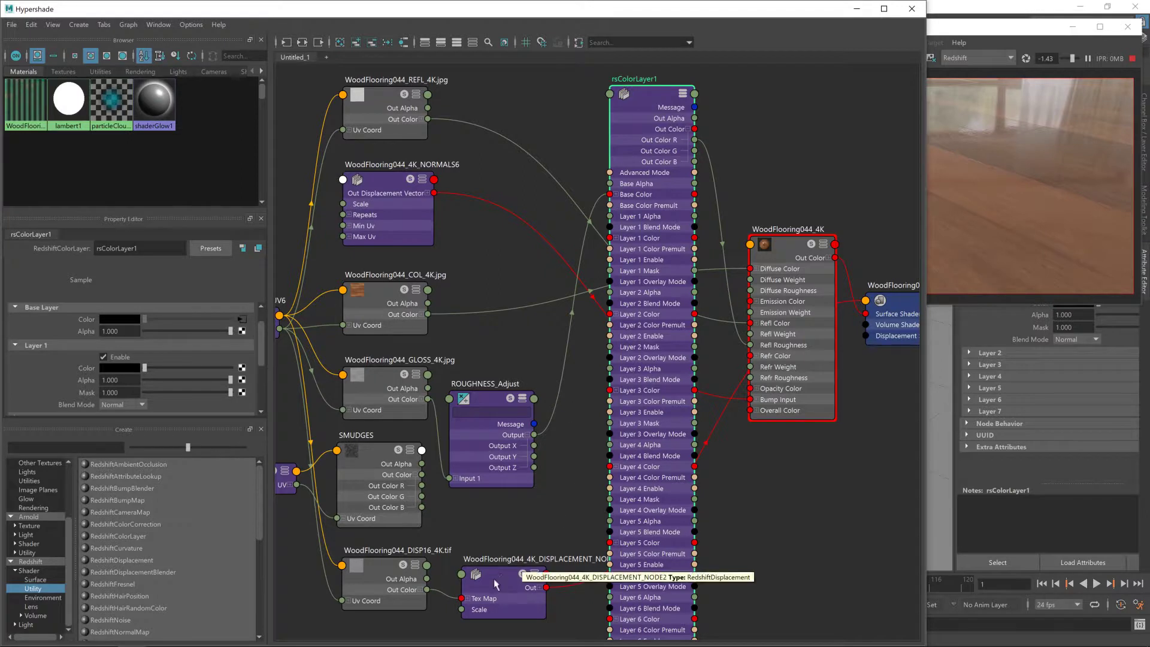
Connect the SMUDGES Out Color to the color layer's Layer 1 Color, and collapse the layer node between ROUGHNESS_Adjust and the material
drag(497, 581, 496, 573)
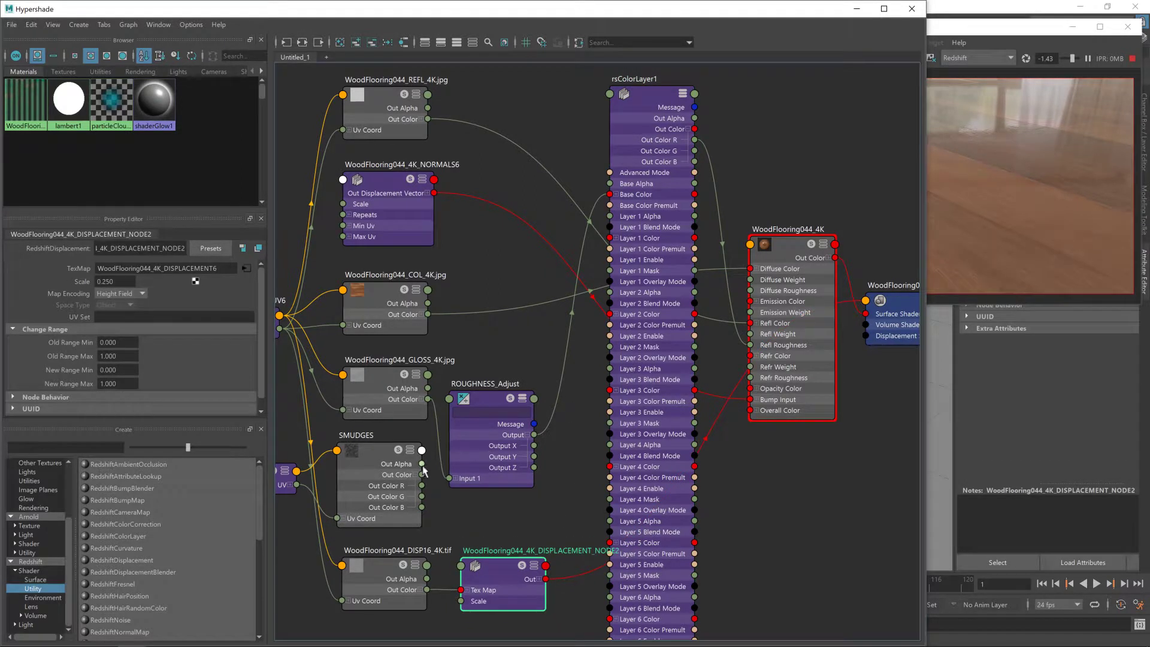
mouse_move(421, 474)
mouse_down()
mouse_move(542, 277)
mouse_move(610, 240)
mouse_up()
click(683, 94)
drag(665, 94, 659, 341)
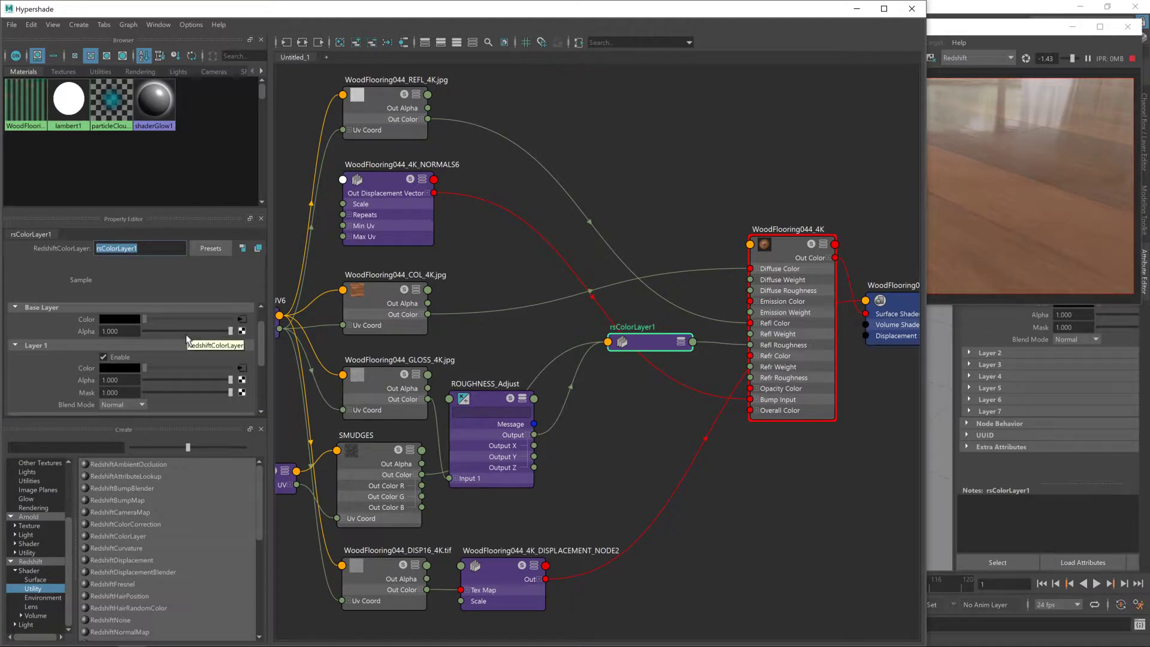
Rename the color layer node as SMUDGES_Add and bring the render view to the front
text(SMUDGES_Add)
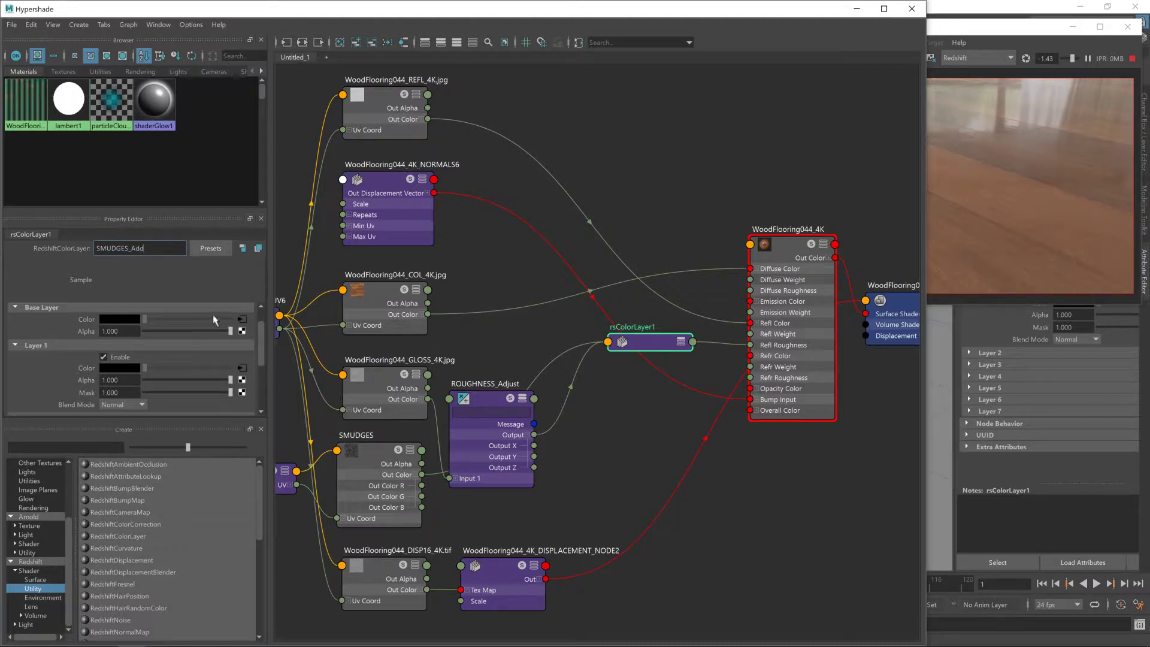
key(Return)
drag(645, 345, 659, 348)
click(1070, 195)
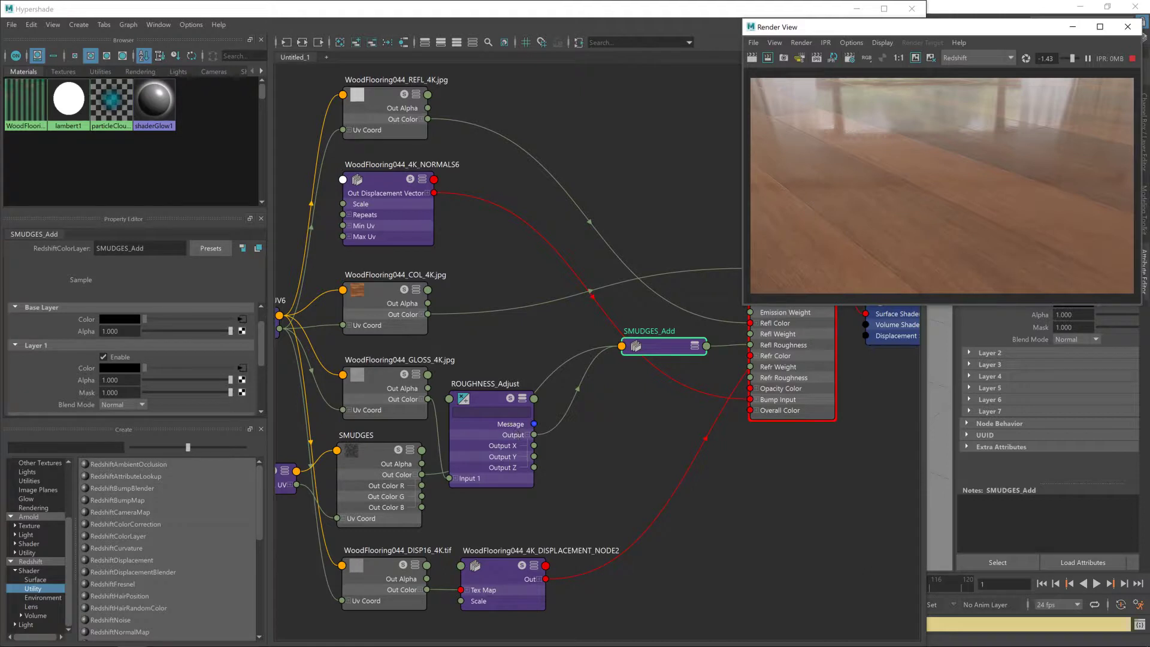
Set the blend mode of Layer 1 in SMUDGES_Add to Screen and bring the render view to the front
click(660, 362)
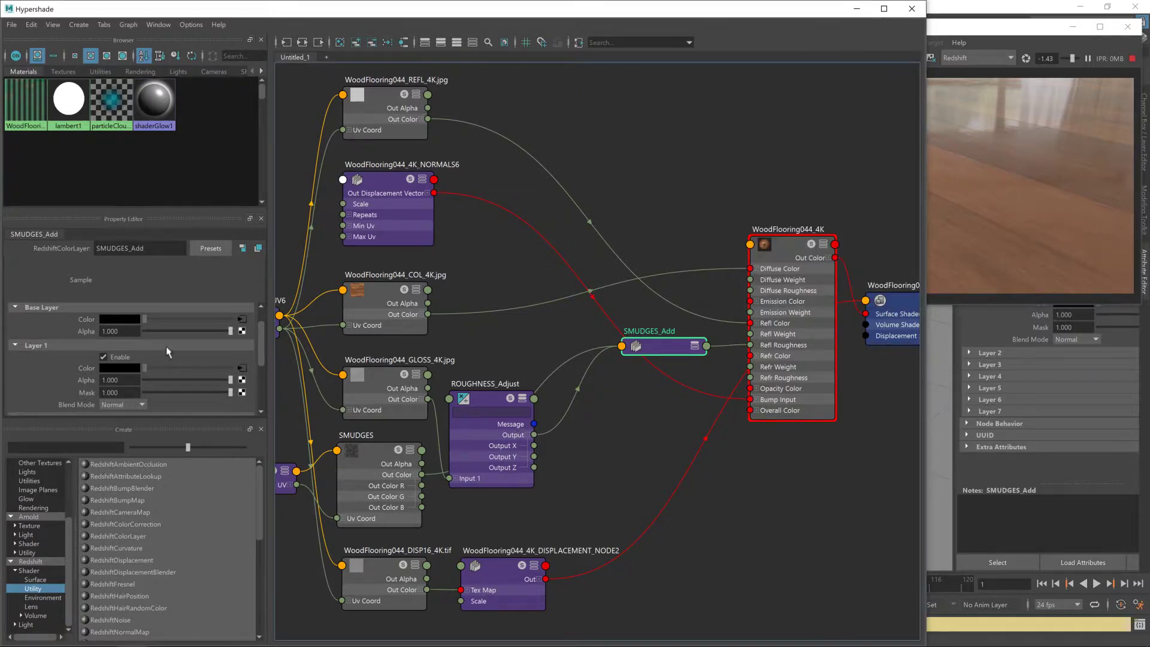
scroll(167, 347, down, 2)
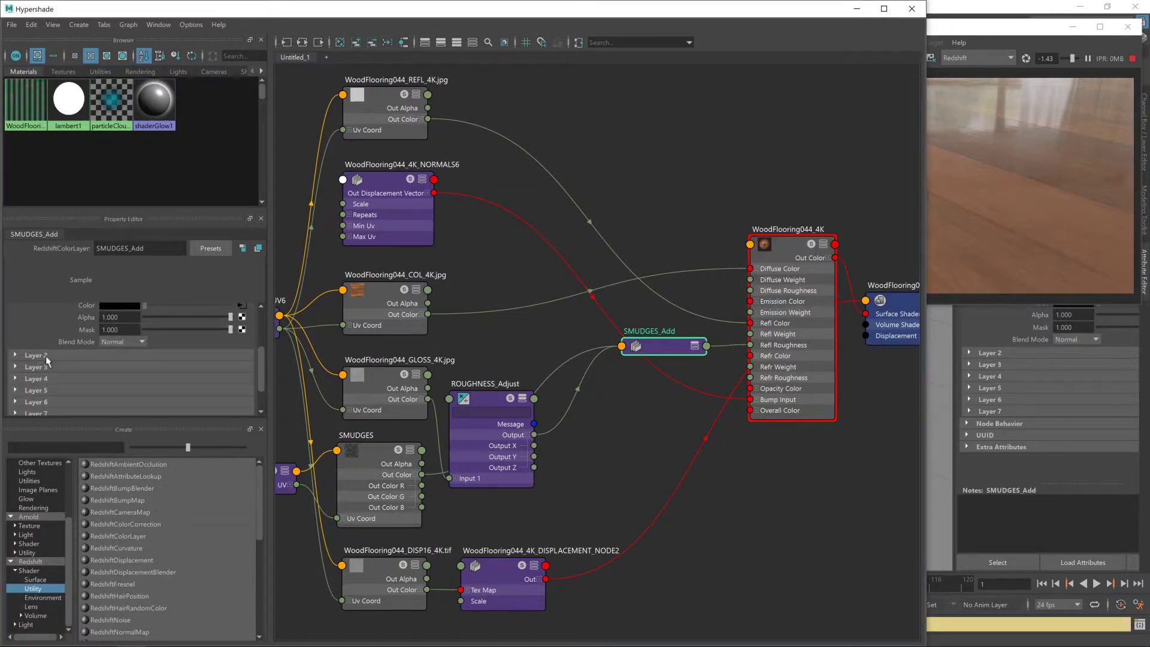
scroll(48, 357, down, 2)
scroll(59, 377, up, 4)
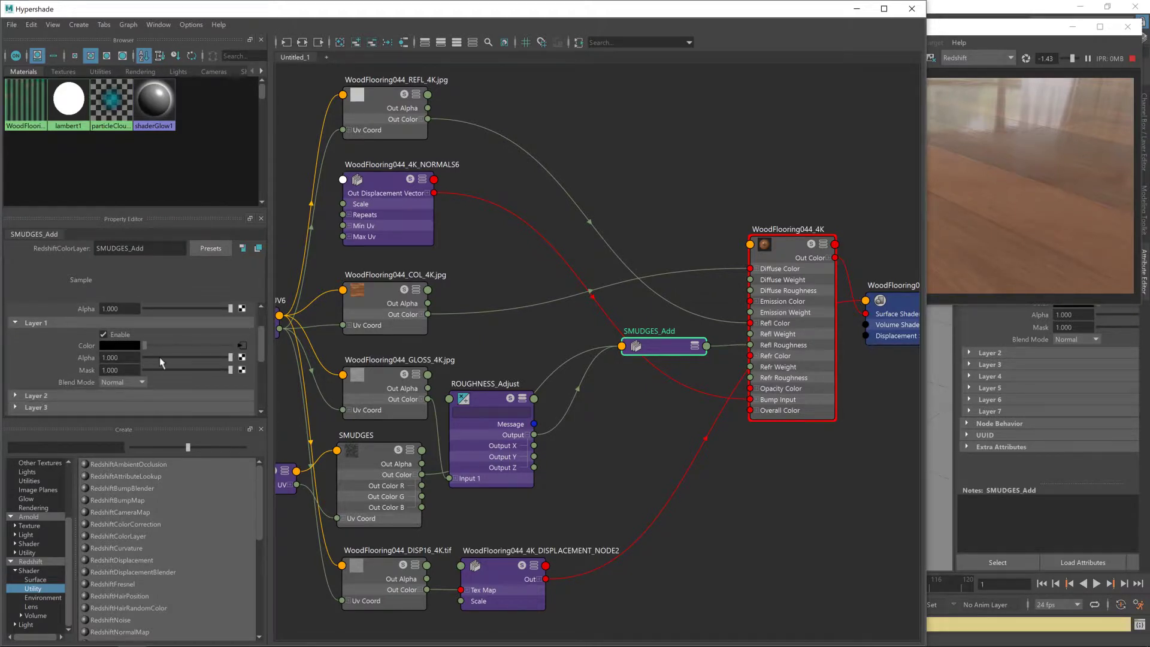
click(143, 383)
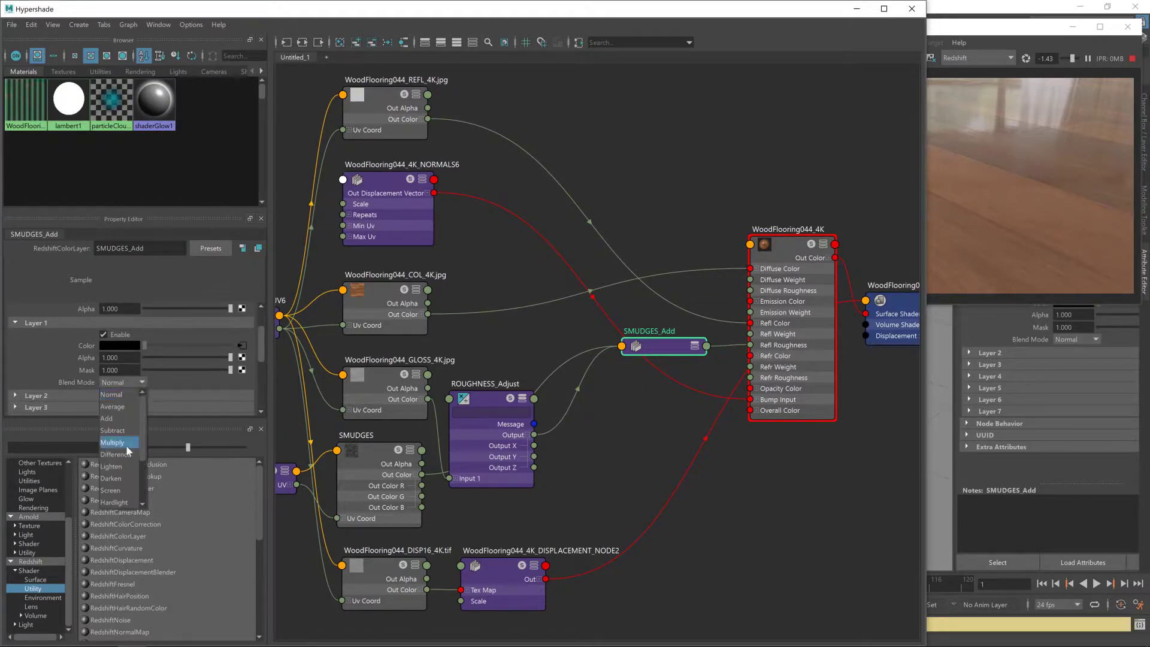
click(111, 490)
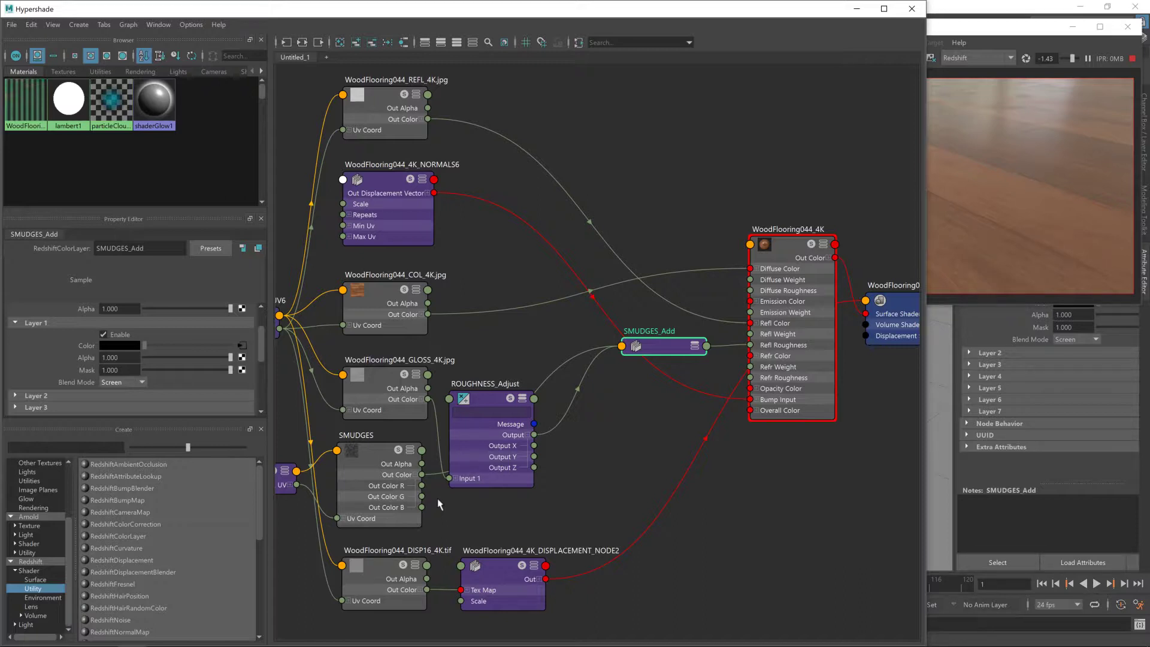
click(1015, 126)
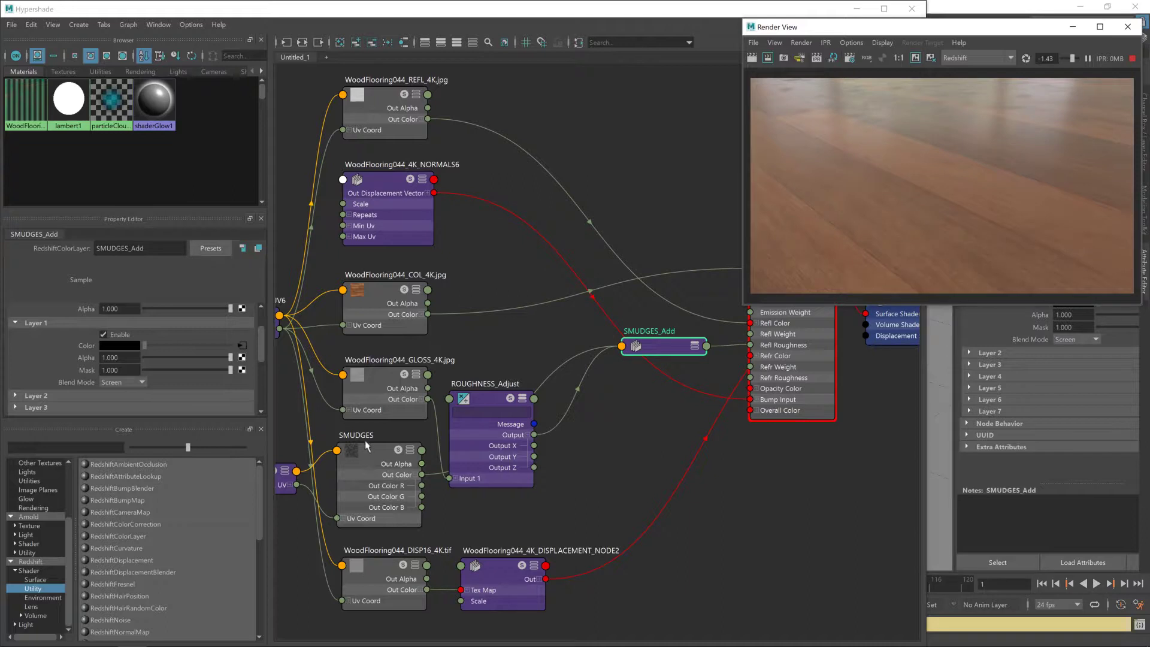
Set the Repeat UV of the SMUDGES texture's place2dTexture1 node to 0.7 by 0.7 and check the render view
click(309, 520)
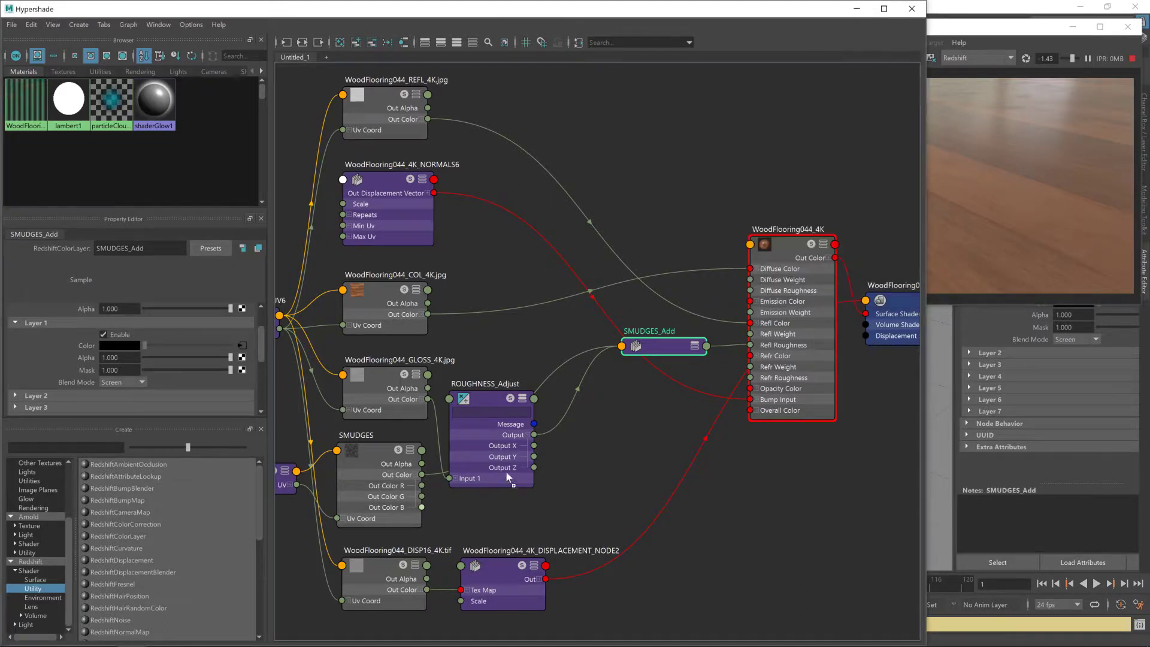
click(288, 478)
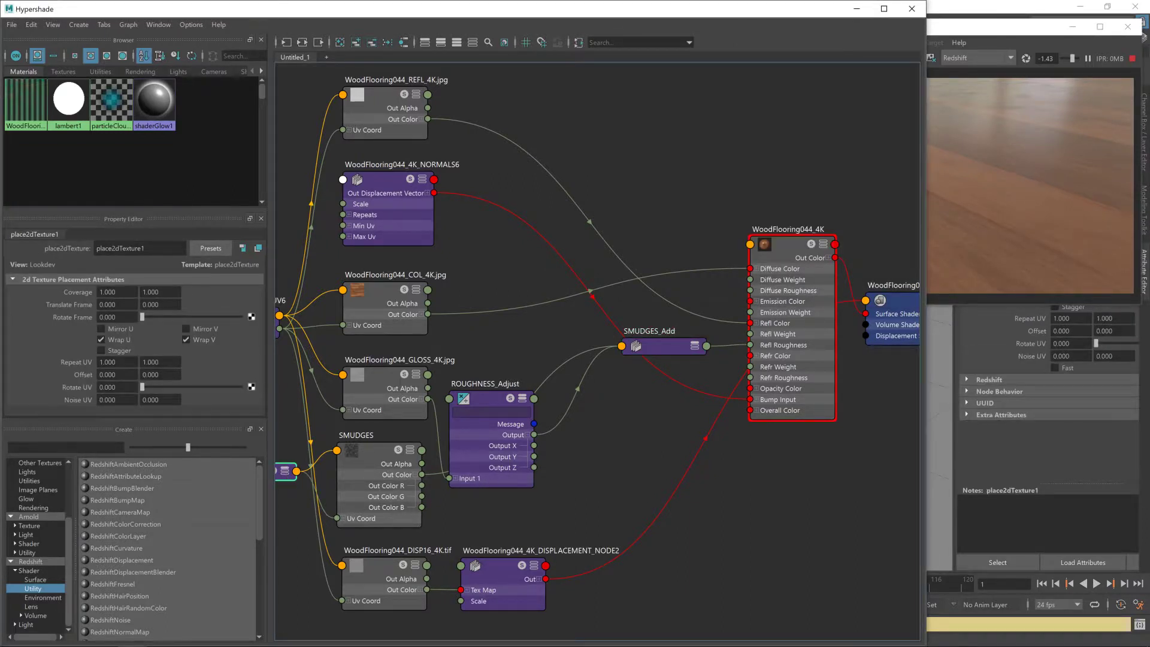
click(108, 362)
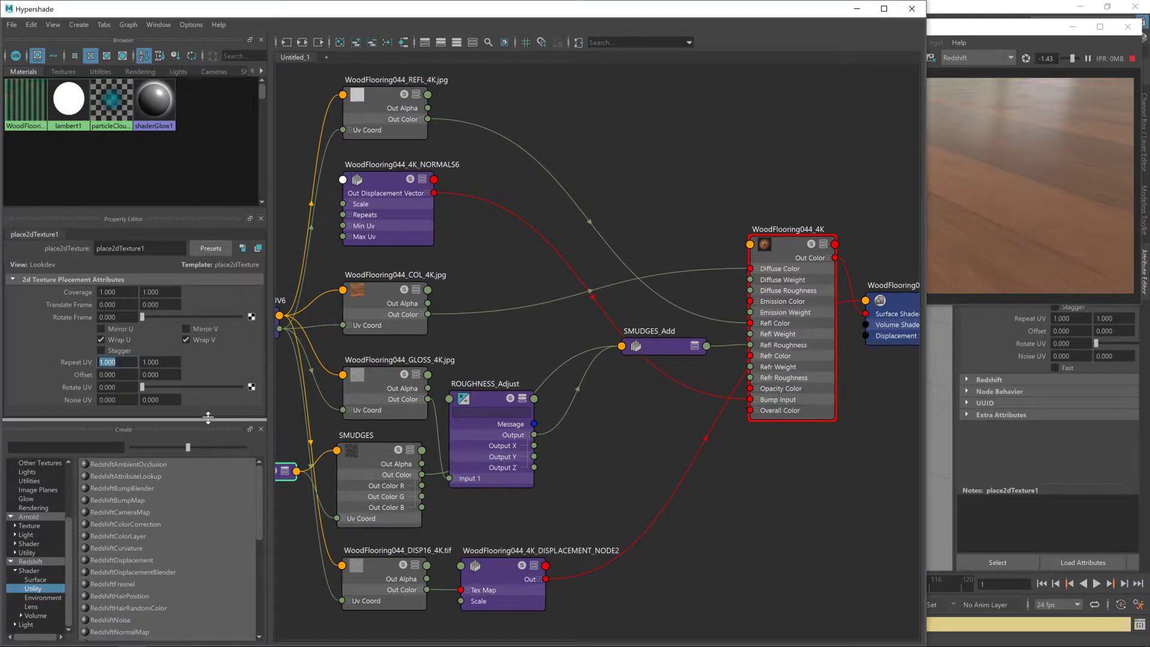
text(0.7)
key(Tab)
text(0.7)
key(Return)
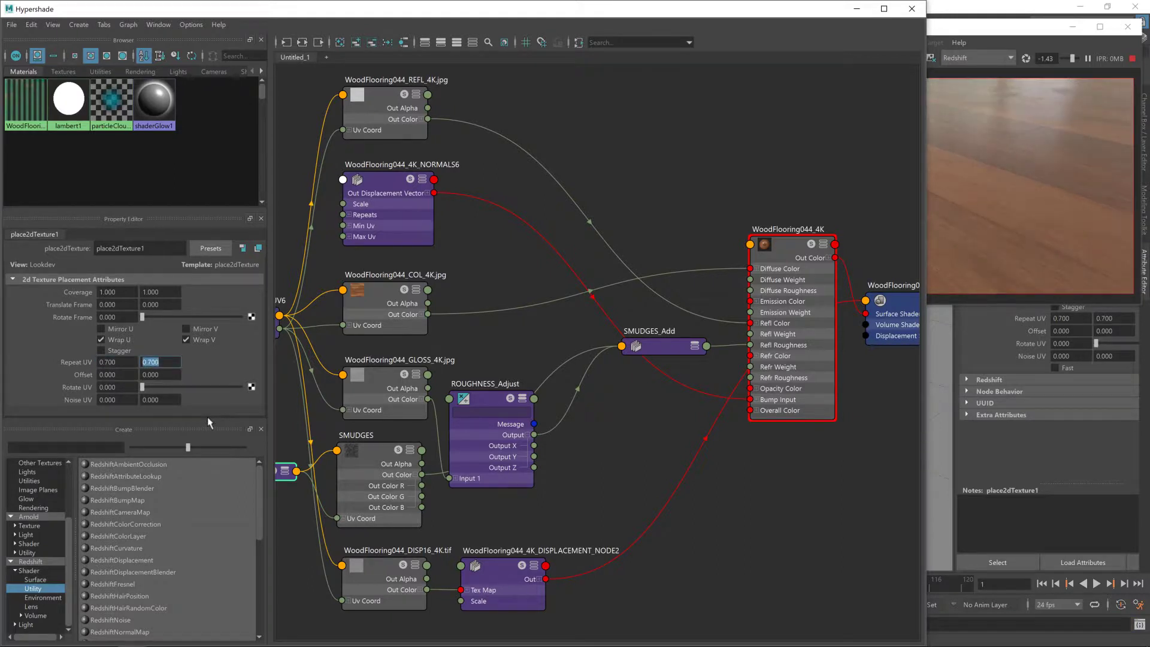
click(1020, 37)
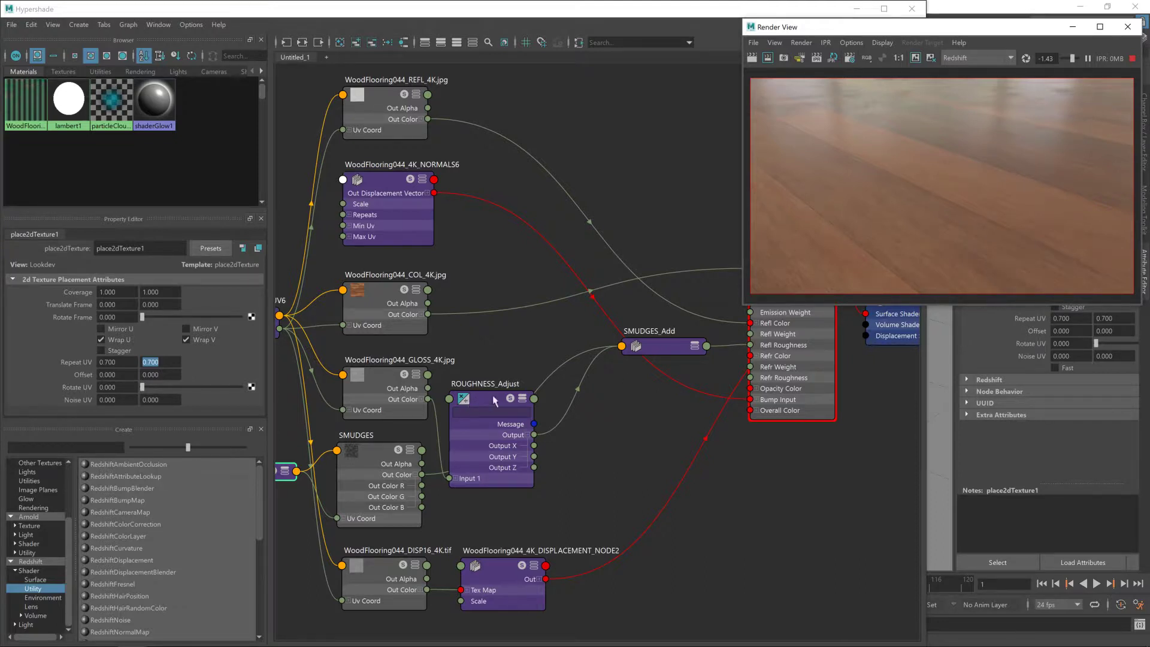
Move the ROUGHNESS_Adjust node up beside the color map node and collapse it
click(516, 401)
mouse_move(518, 400)
mouse_down()
mouse_move(522, 341)
mouse_move(539, 336)
mouse_move(495, 359)
mouse_move(499, 315)
mouse_up()
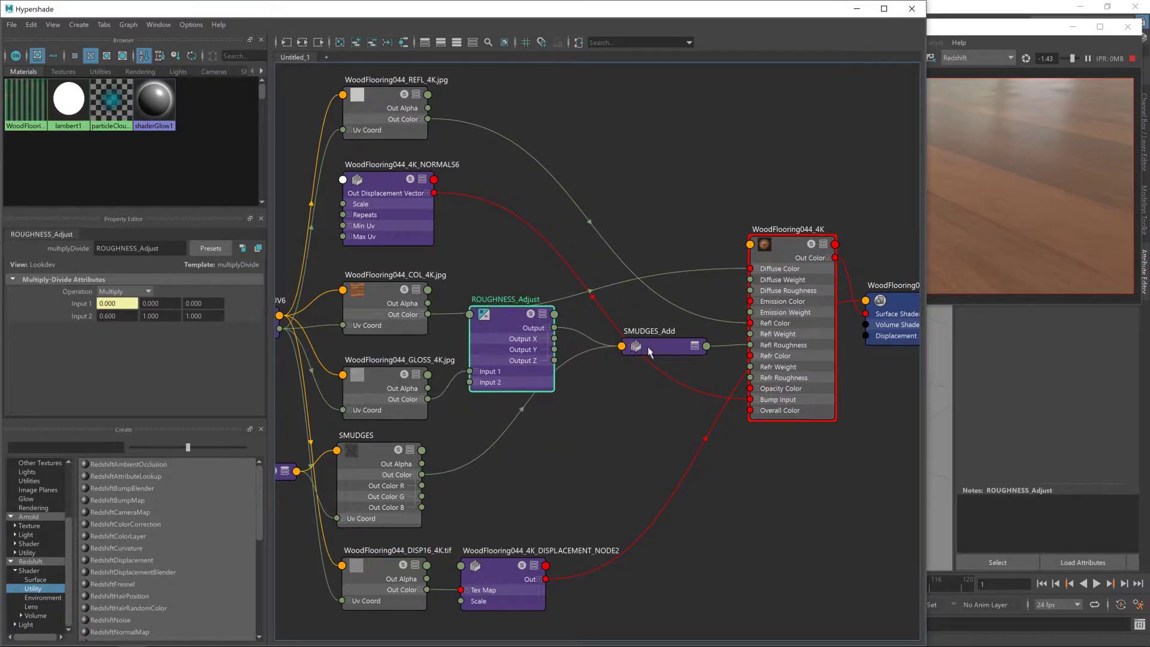
click(629, 347)
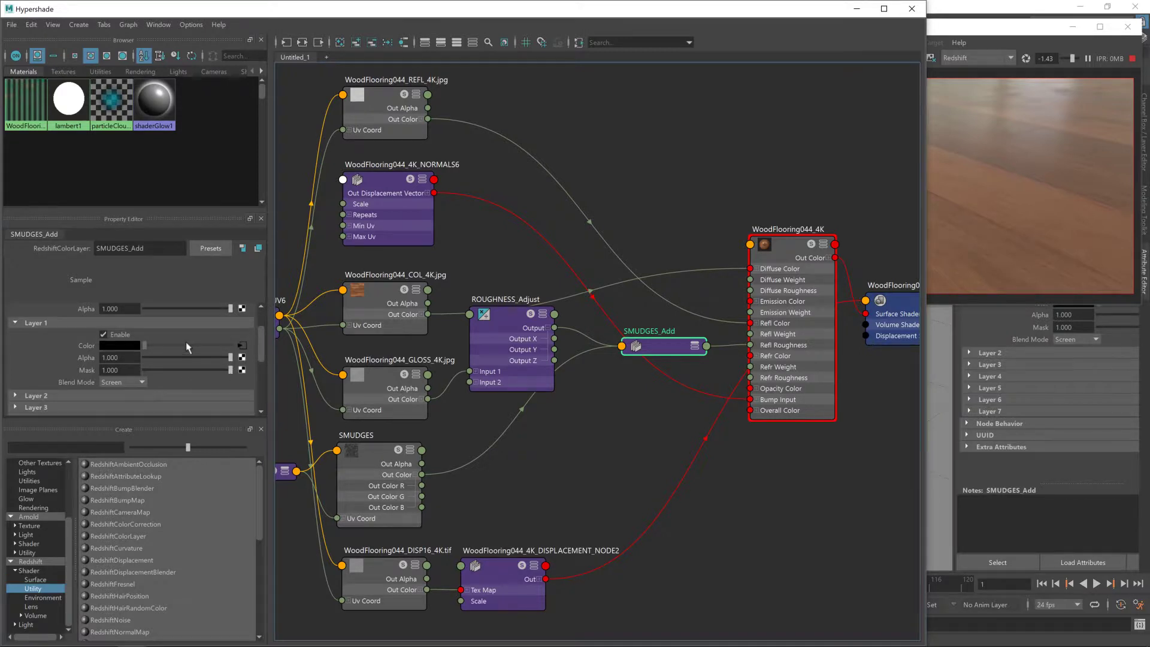
drag(517, 327, 520, 304)
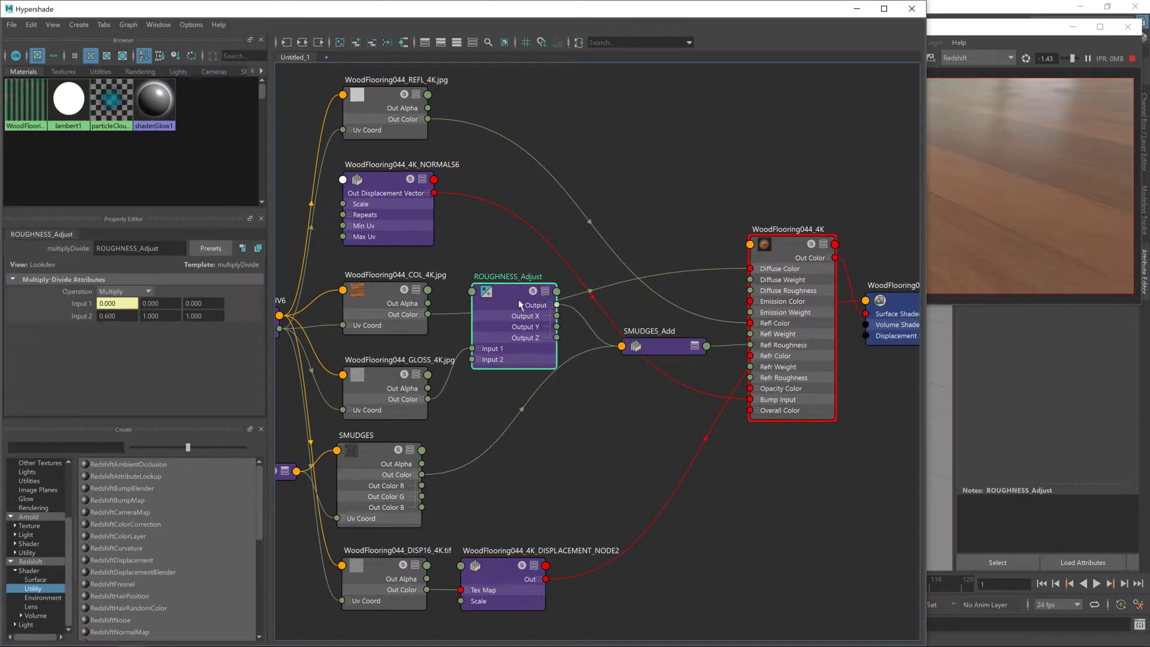
key(1)
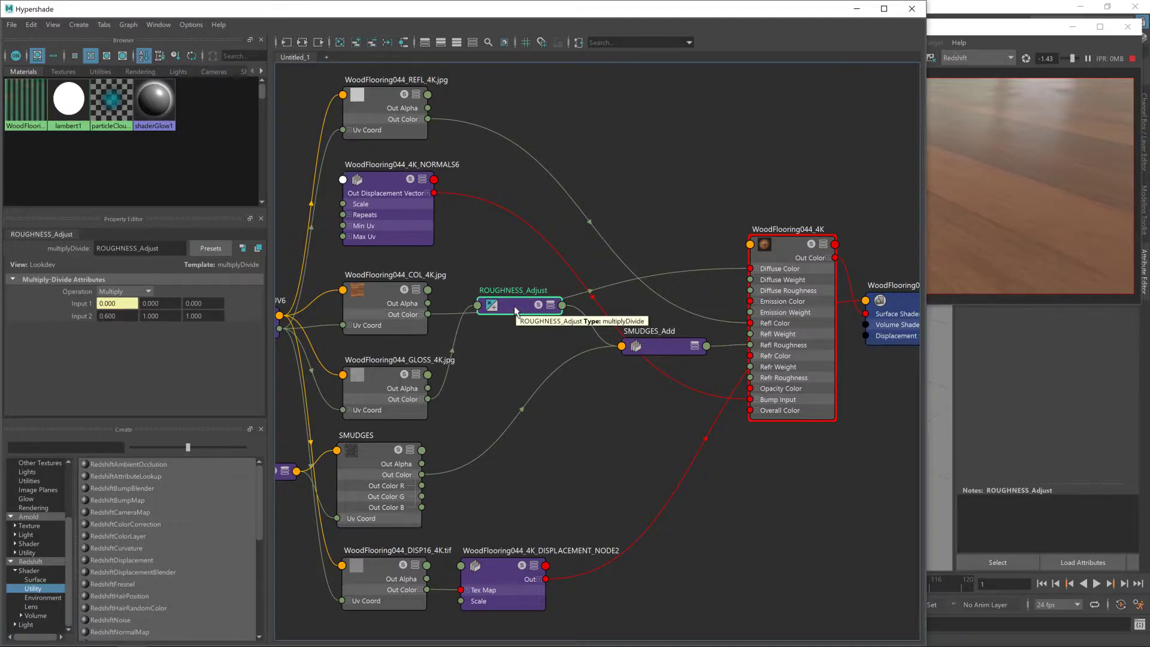
Paste a copy of ROUGHNESS_Adjust, delete the pasted gloss and UV nodes, and place the copy beside the SMUDGES node
key(ctrl+v)
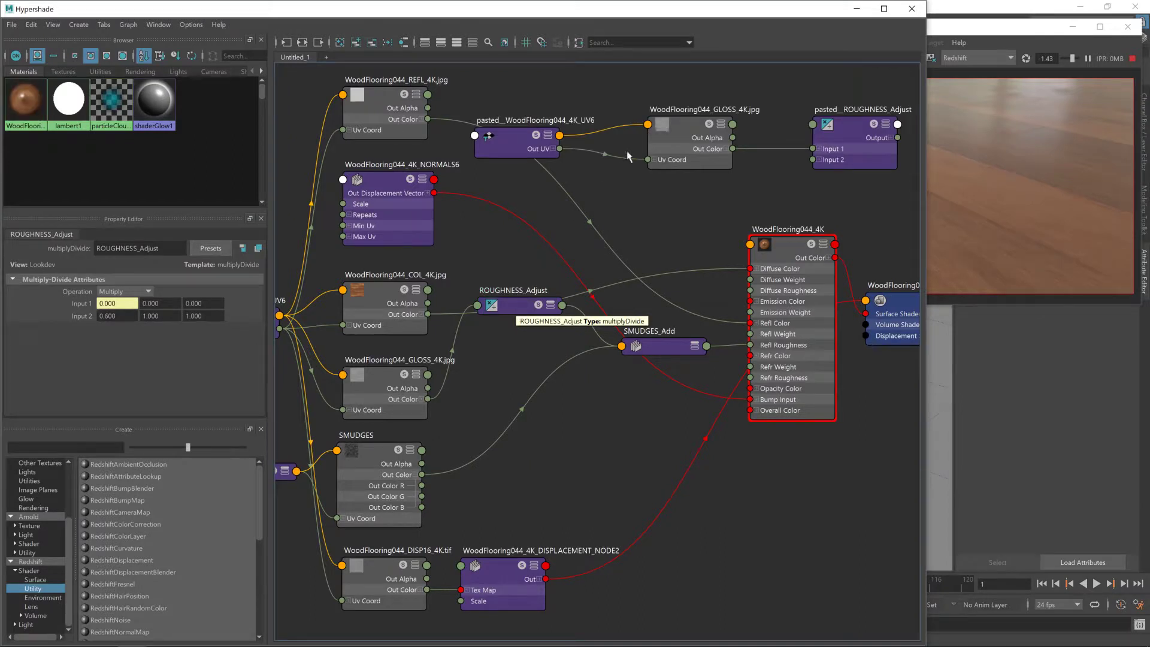
click(667, 135)
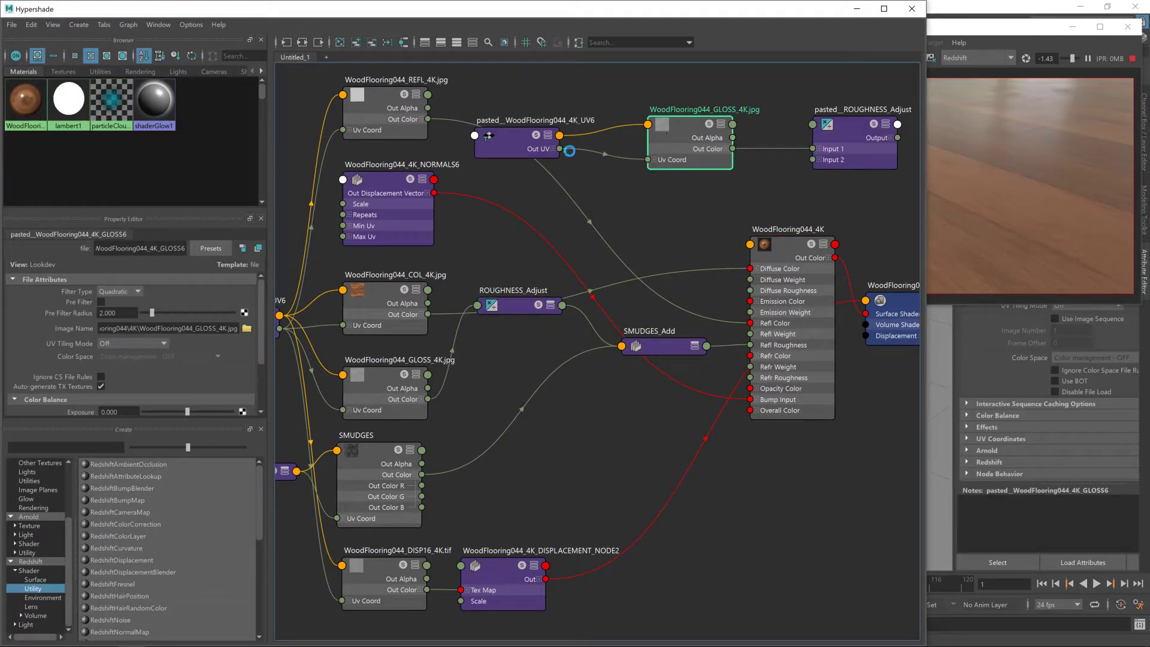
key(Delete)
click(523, 148)
key(Delete)
mouse_move(872, 138)
mouse_down()
mouse_move(501, 411)
mouse_move(516, 450)
mouse_up()
Rename the pasted multiplyDivide node as SMUDGES_Adjust
double_click(157, 248)
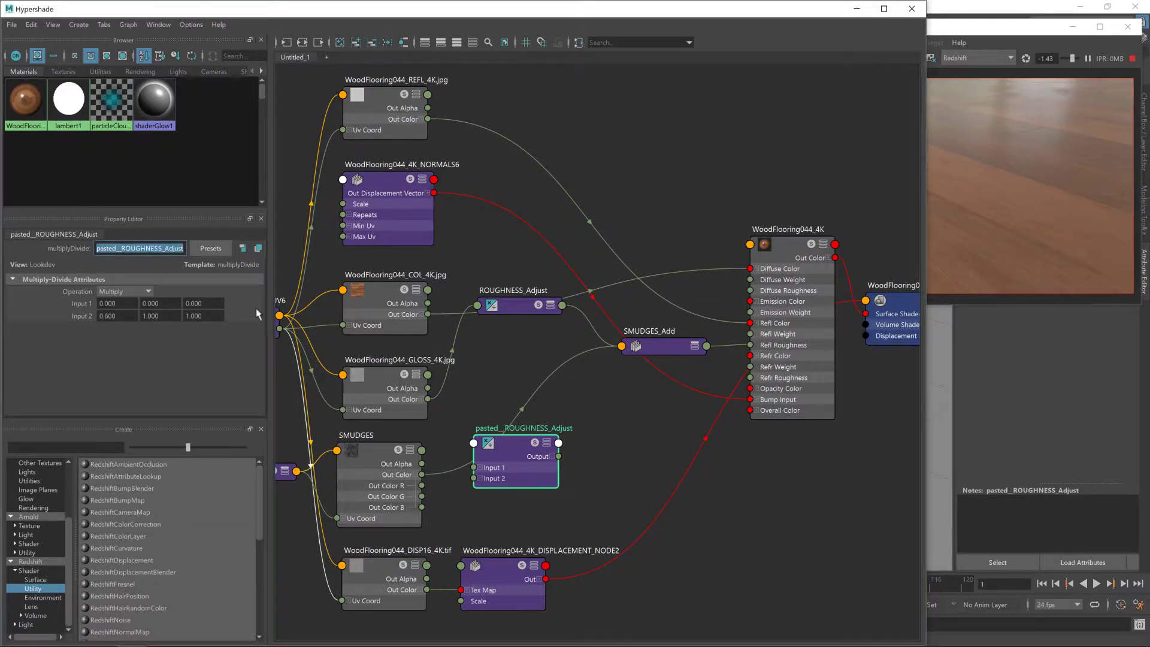
text(SMUDGES_Adjust)
key(Return)
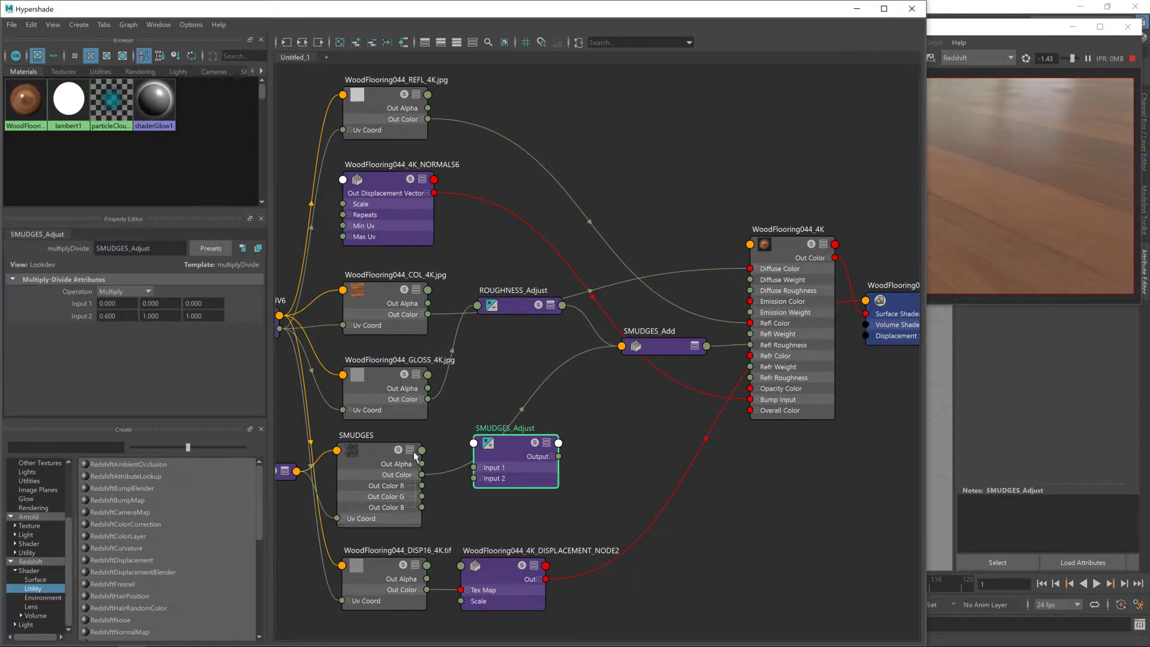
Connect SMUDGES Out Color to SMUDGES_Adjust's Input 1, and SMUDGES_Adjust's Output to the Layer 1 Color of SMUDGES_Add
drag(422, 474, 474, 468)
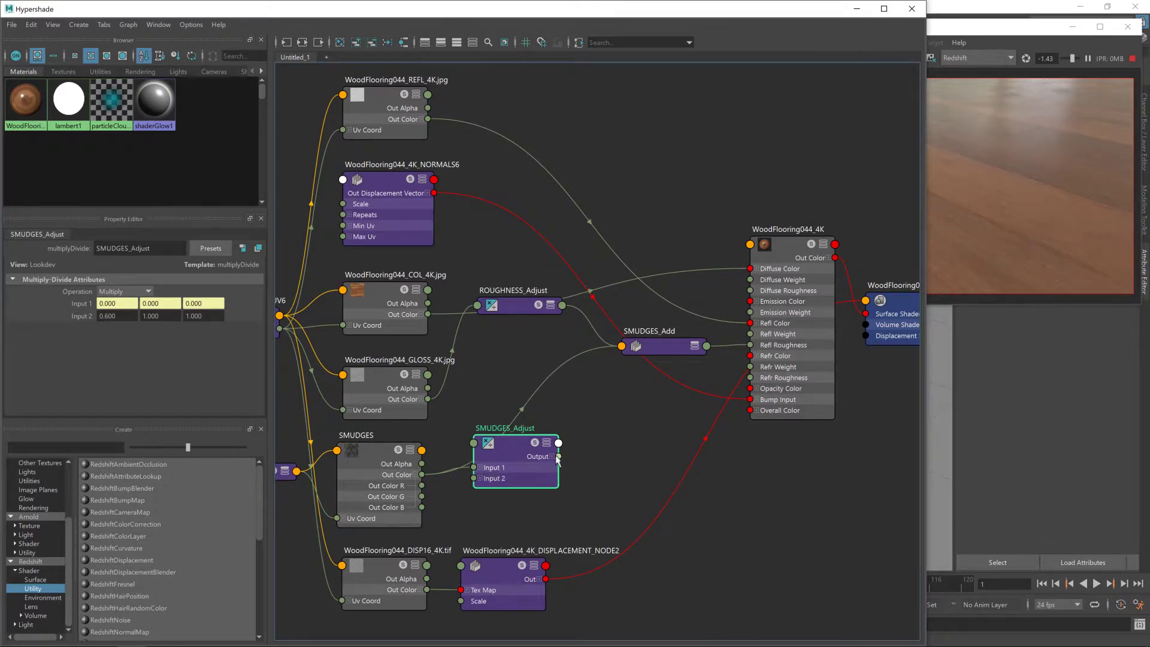
mouse_move(556, 457)
mouse_down()
mouse_move(585, 385)
mouse_move(628, 345)
mouse_up()
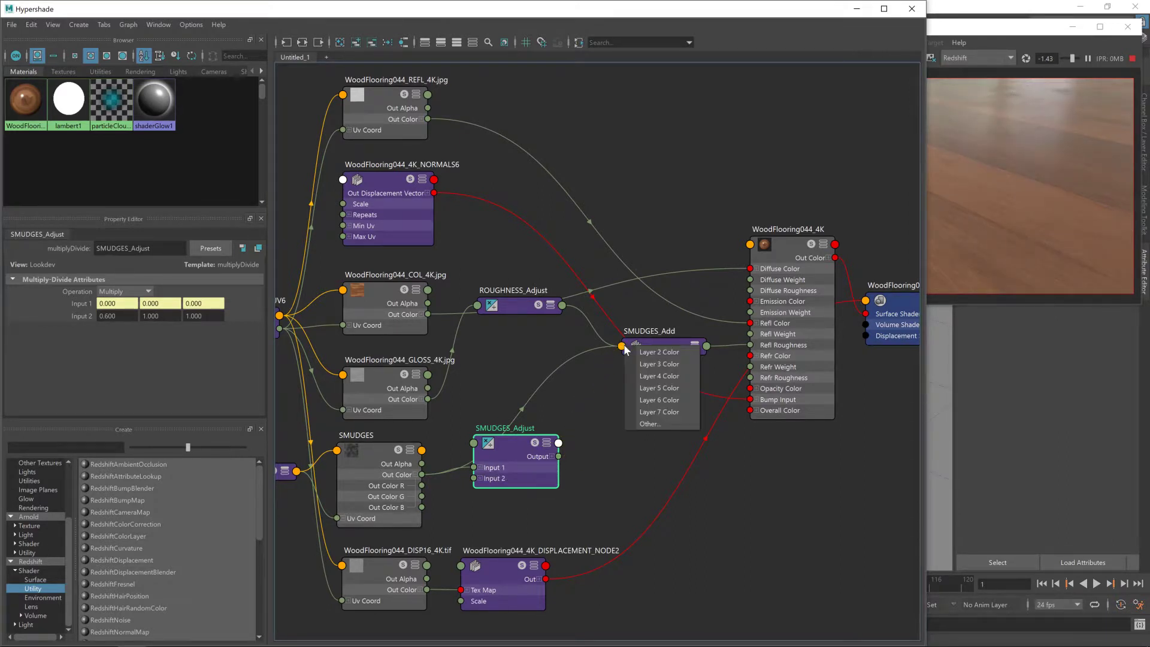
click(657, 354)
click(695, 347)
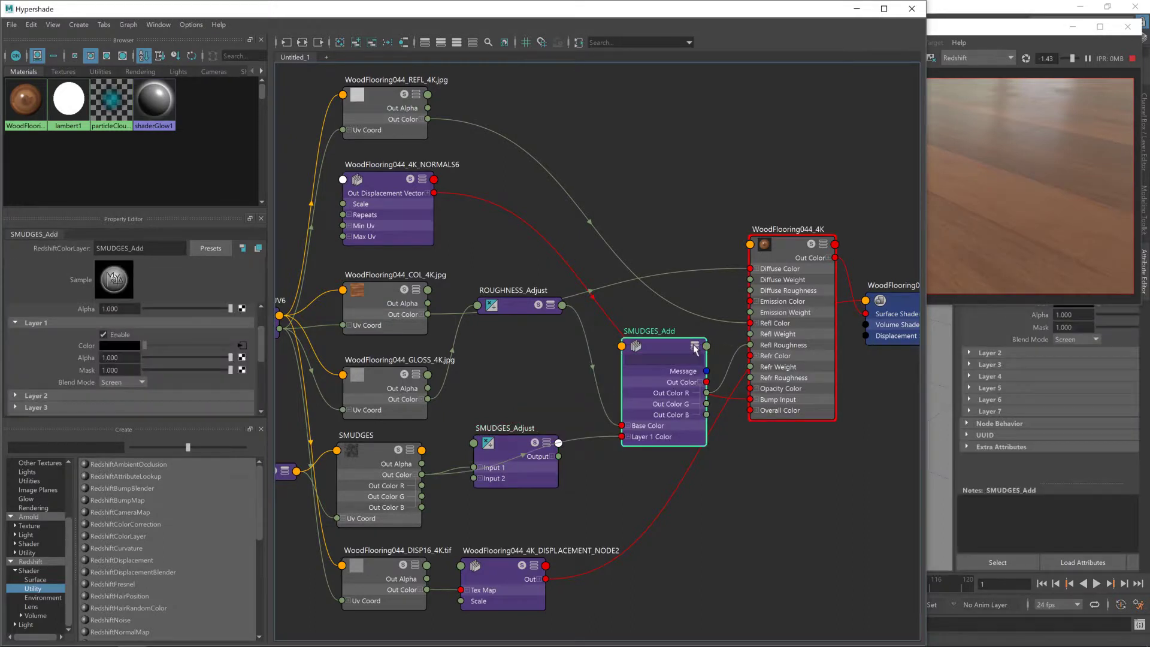
drag(559, 456, 625, 438)
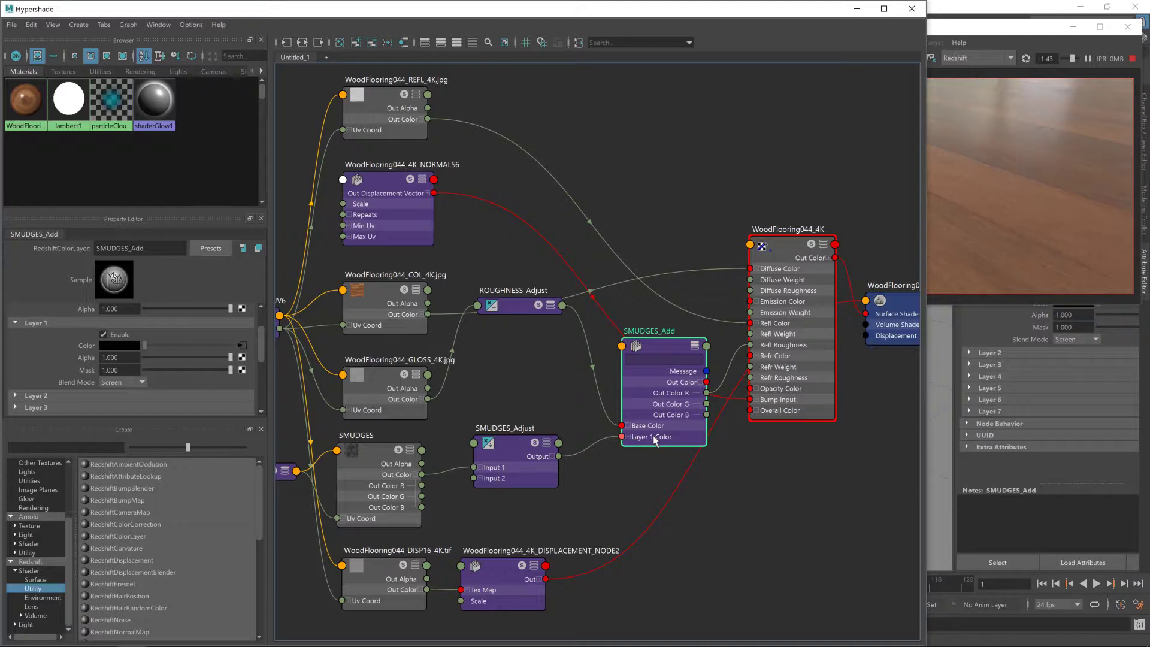
Collapse the SMUDGES_Add node and move it slightly down between the two adjust nodes and the material
click(695, 346)
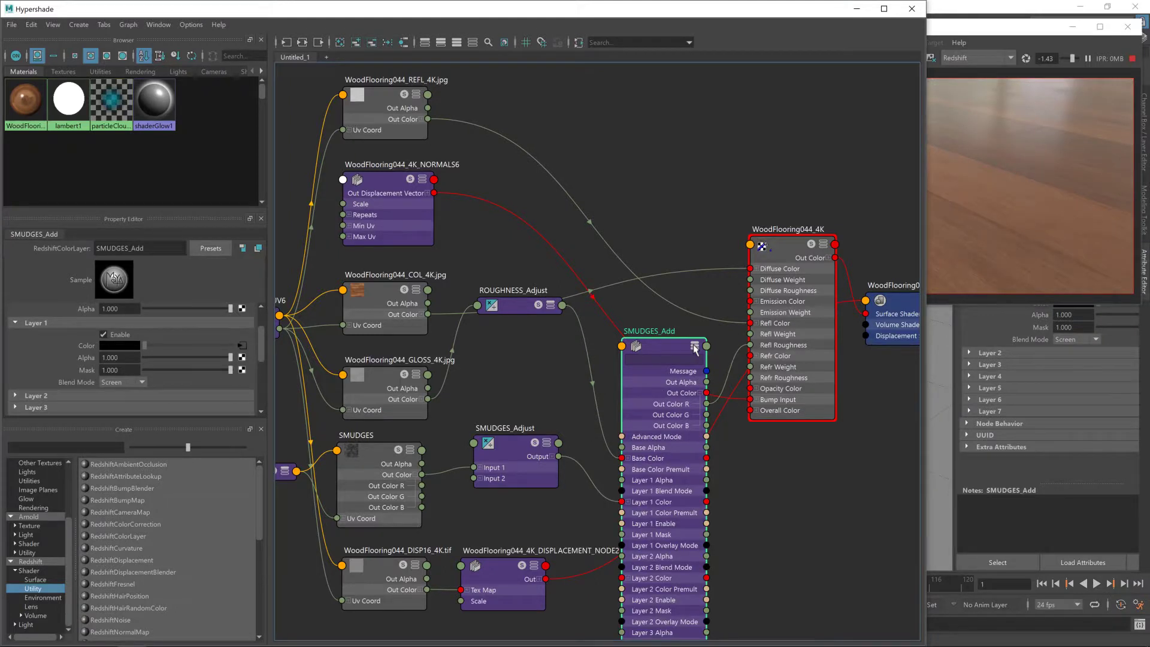
click(695, 347)
drag(679, 356, 674, 385)
Set the first Input 2 value of SMUDGES_Adjust to 1 and check the render view
click(491, 459)
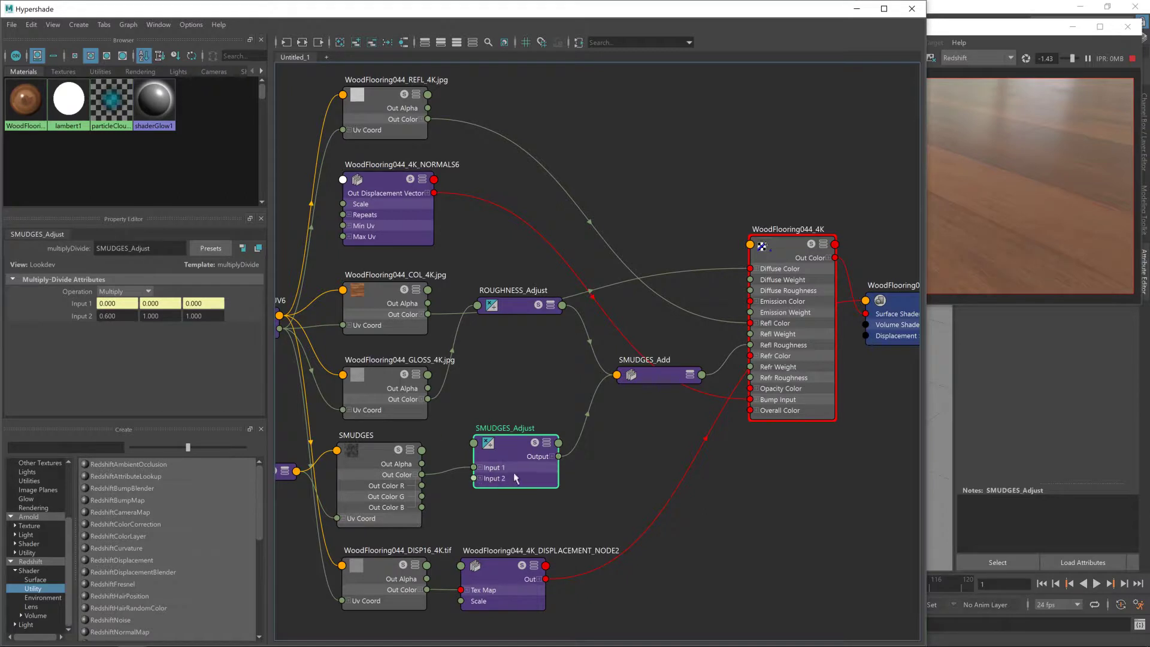
click(110, 316)
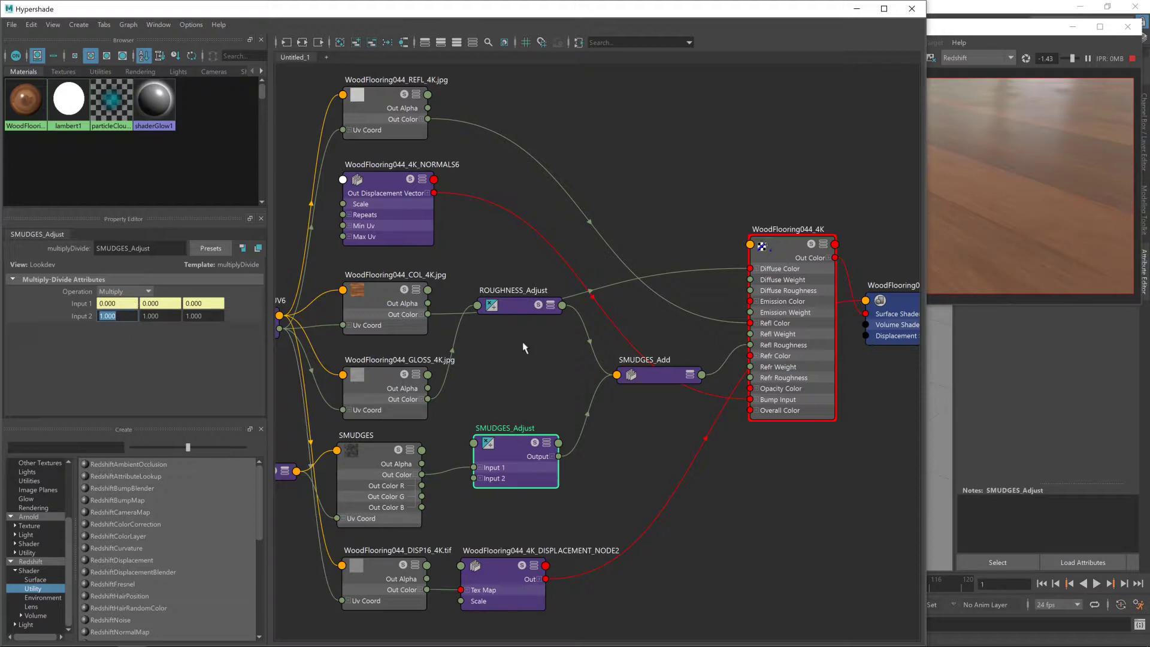
click(1023, 31)
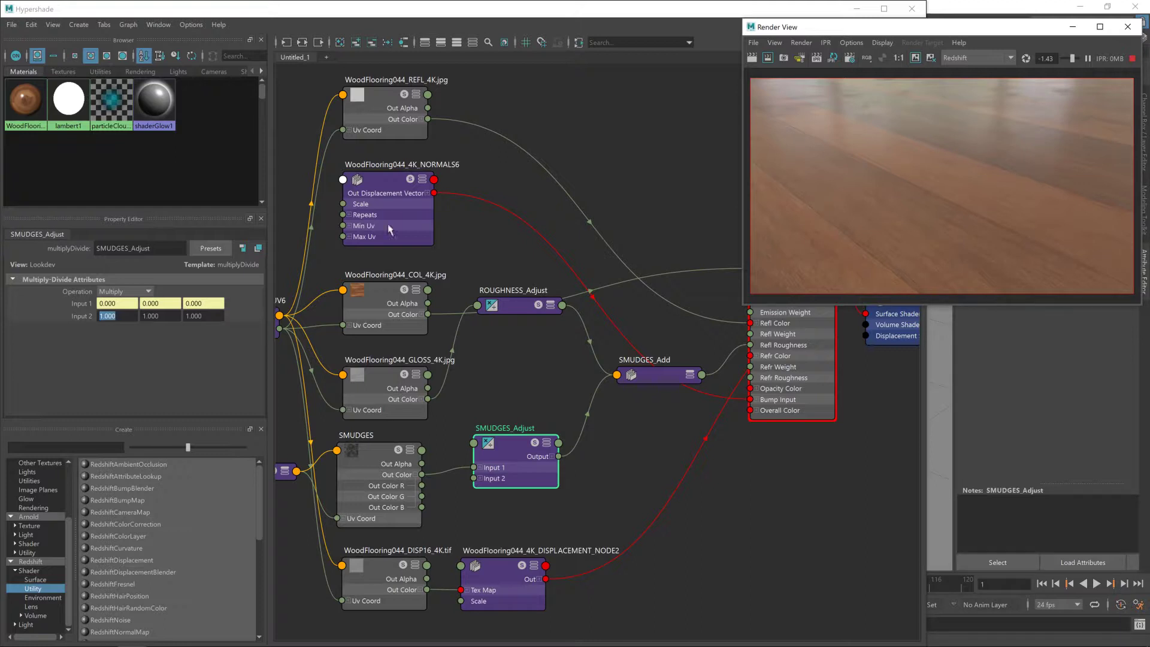
Set the first Input 2 value of SMUDGES_Adjust to 0.5 and check the render view
click(80, 317)
text(0)
key(Return)
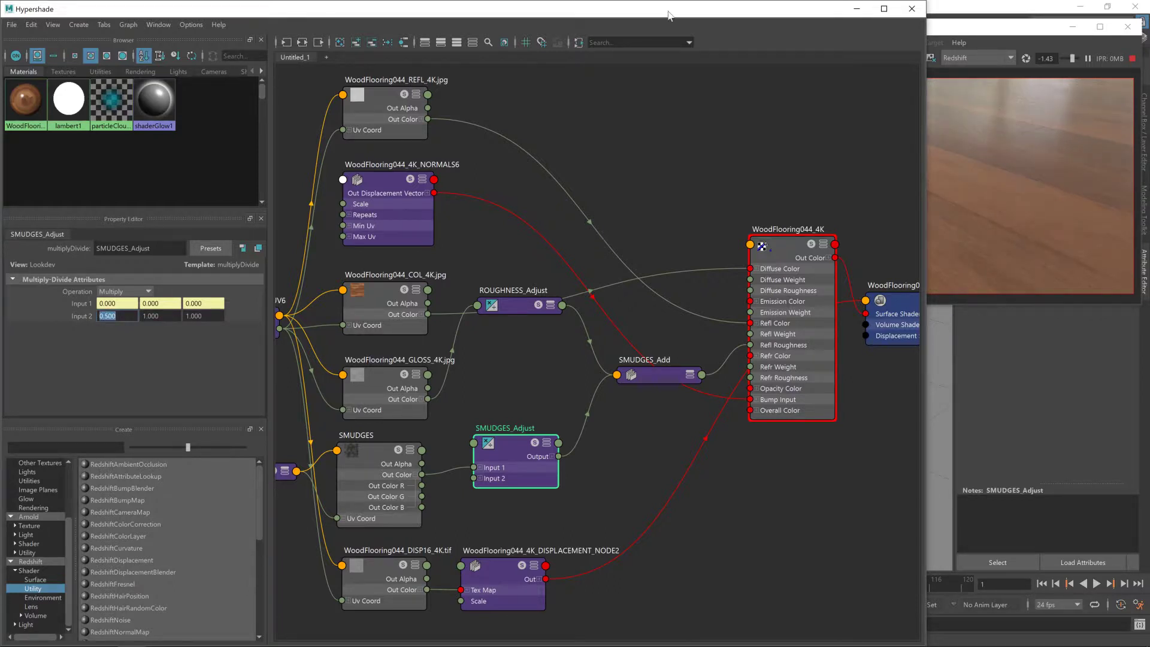
click(1015, 224)
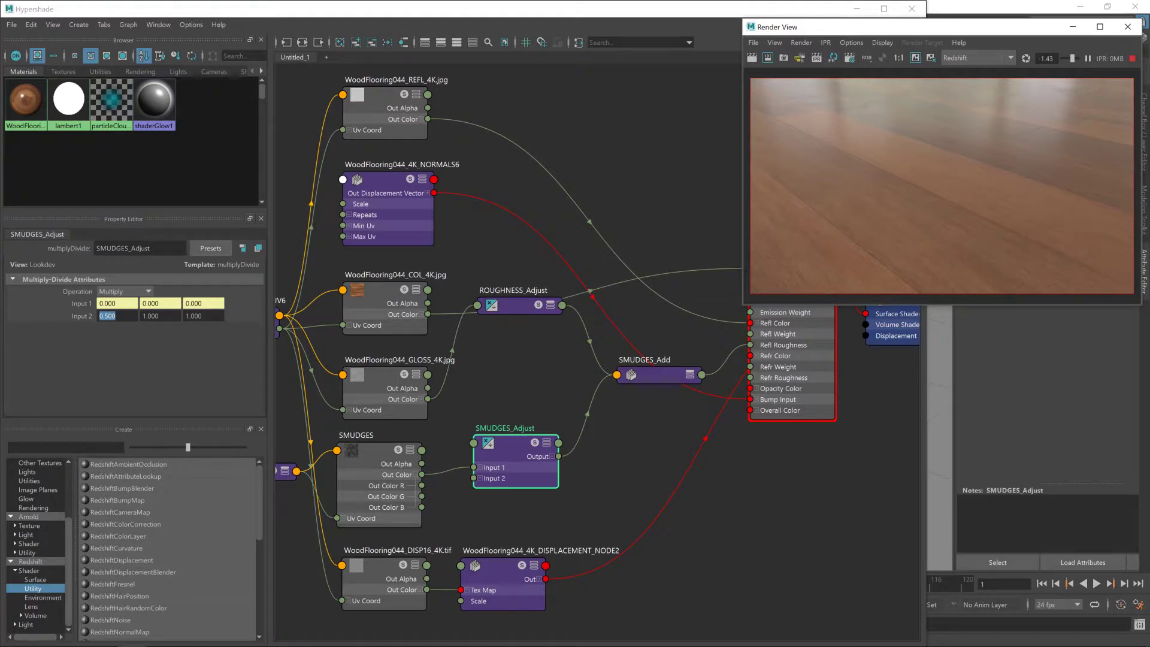
Set the first Input 2 value of SMUDGES_Adjust to 0.7 and bring the render view to the front
click(114, 316)
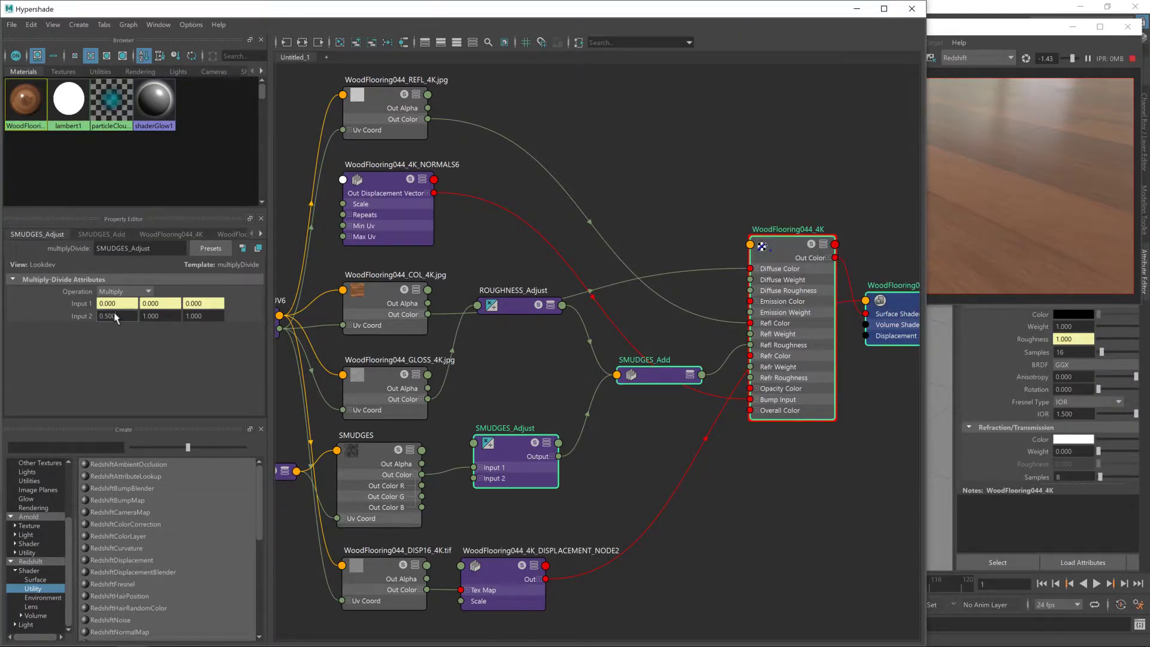
key(BackSpace)
key(BackSpace)
text(.7)
key(Return)
click(978, 210)
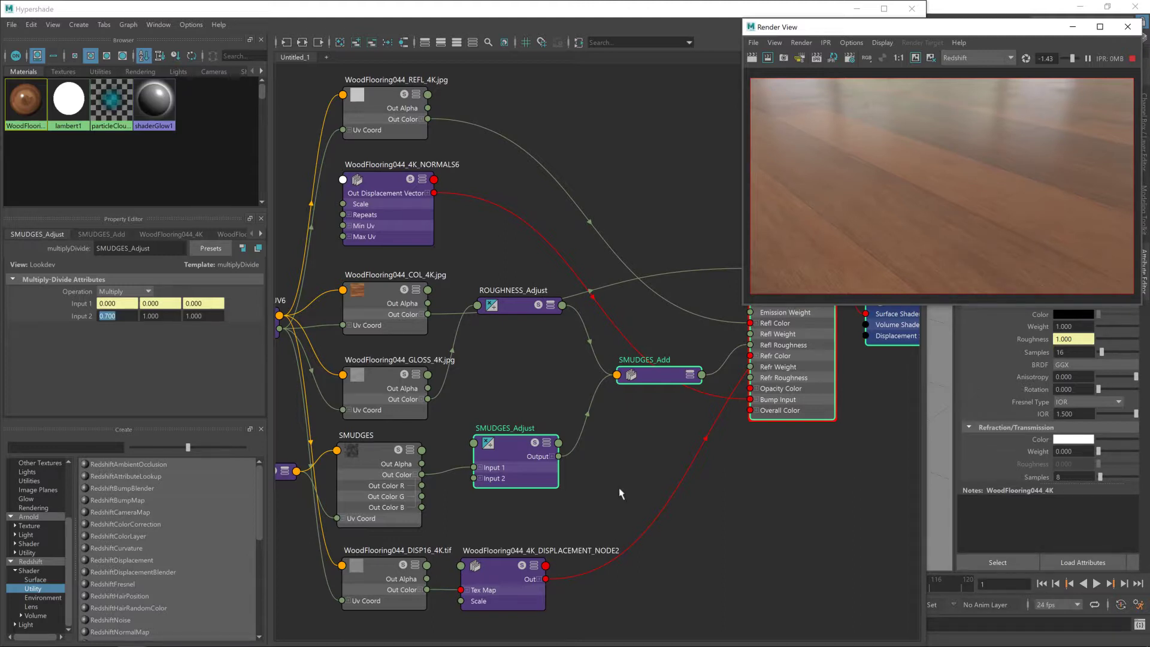
Select the UV, color, gloss, smudges, displacement and adjustment nodes together and move them down, leaving space below the normals node
scroll(578, 414, down, 4)
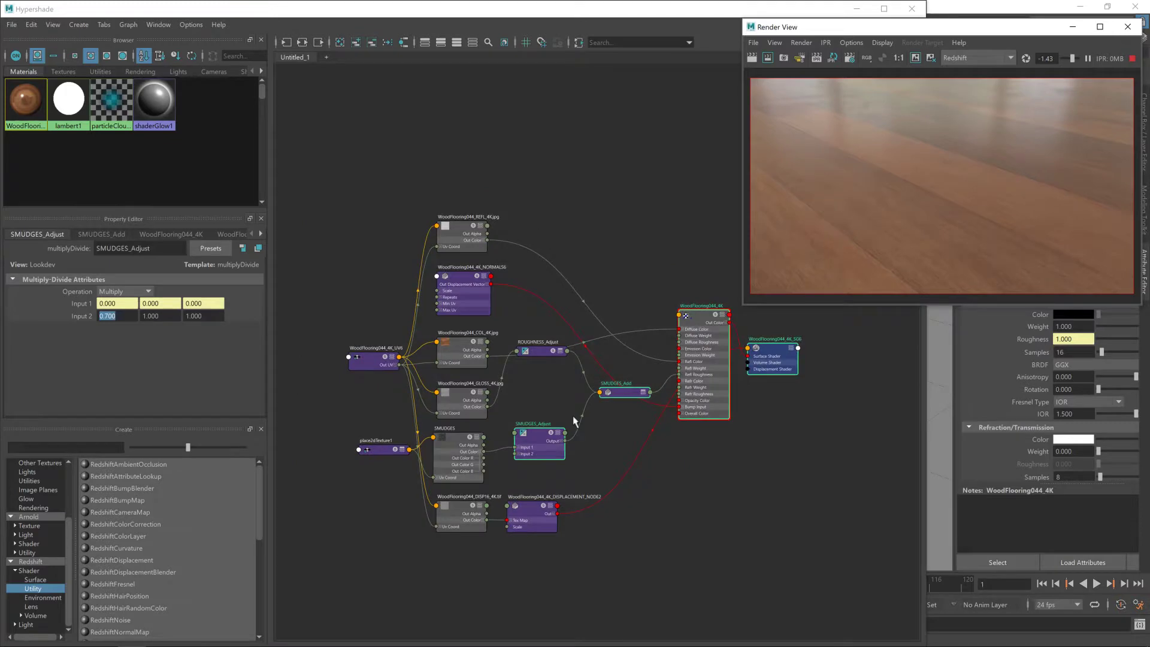
drag(331, 327, 659, 560)
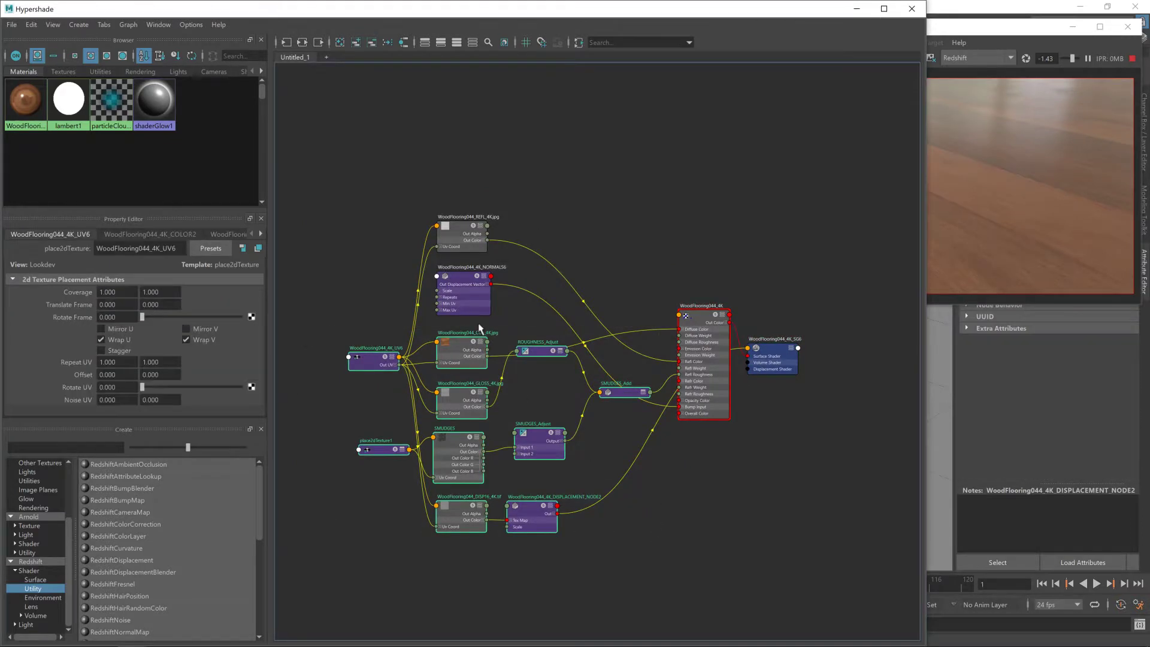
drag(465, 353, 465, 453)
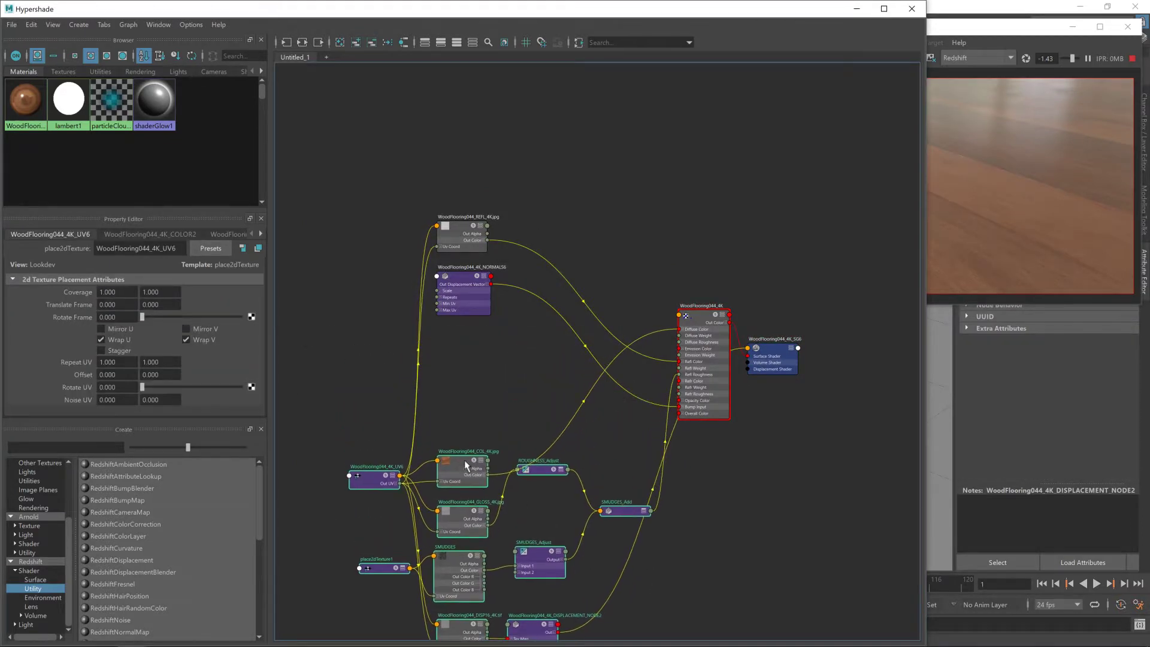
scroll(455, 304, up, 5)
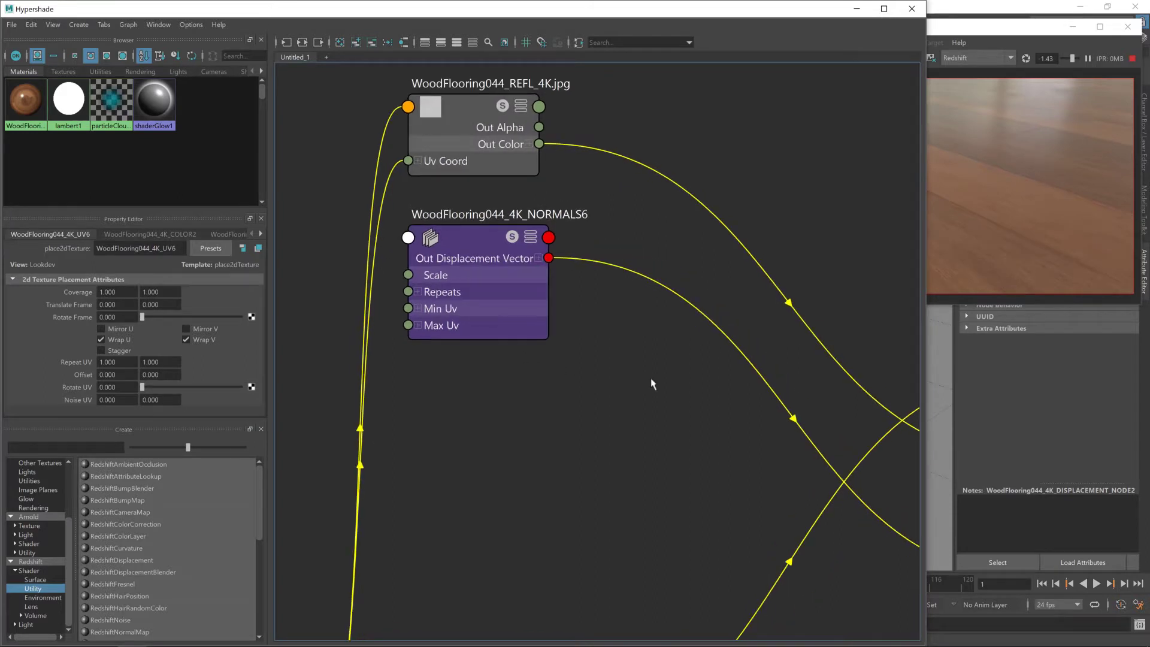
Create a Maya File texture with its 2D placement node and position both below the WoodFlooring044 normals node
alt+middle_drag(603, 385, 539, 385)
scroll(542, 390, down, 2)
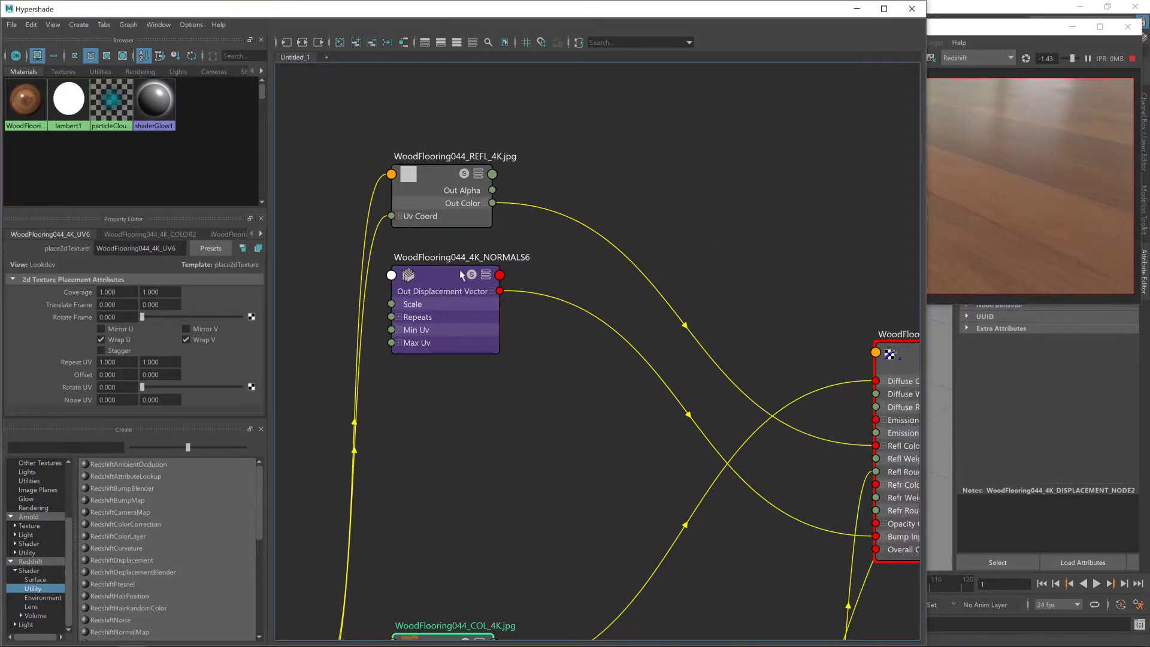
click(443, 312)
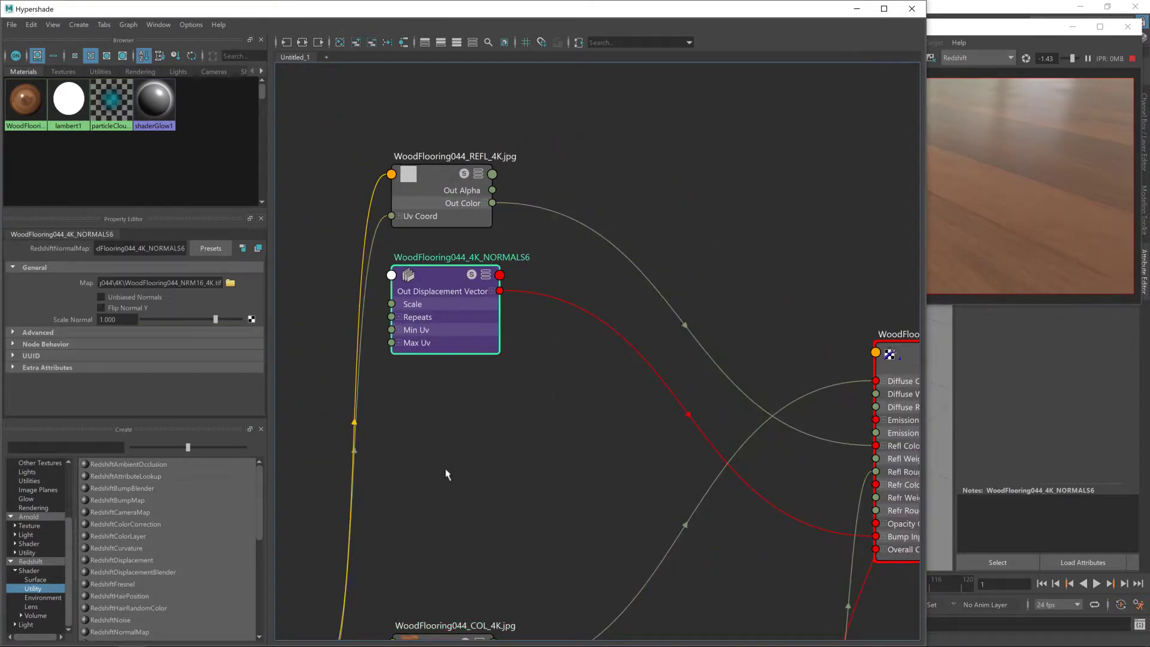
click(66, 448)
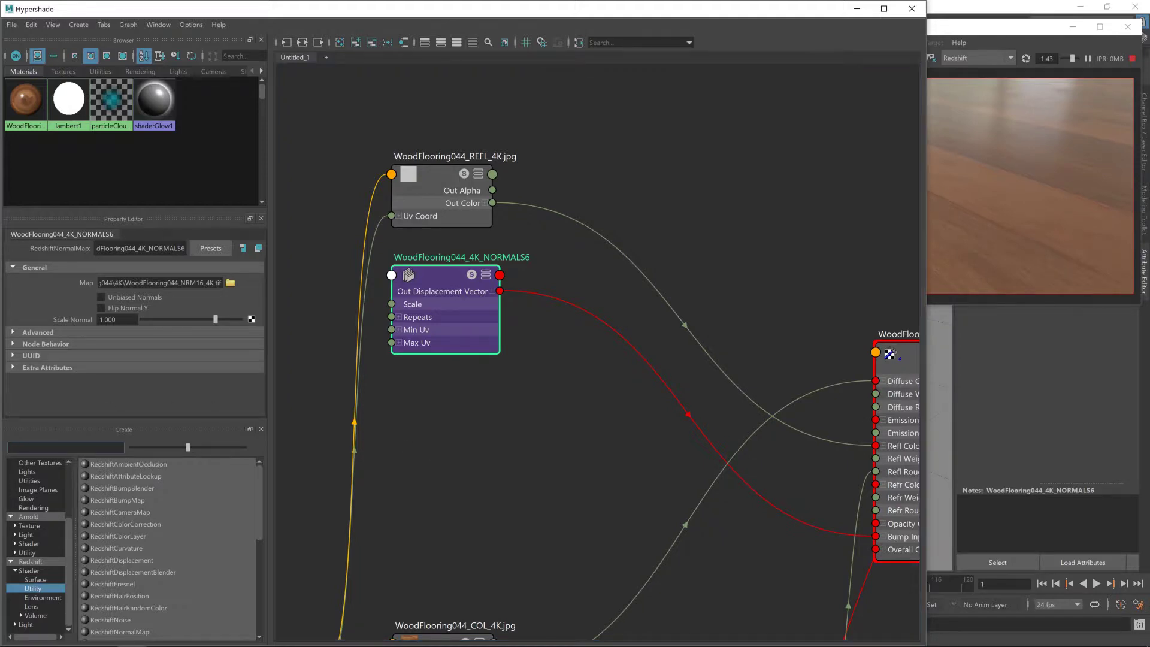
text(fil)
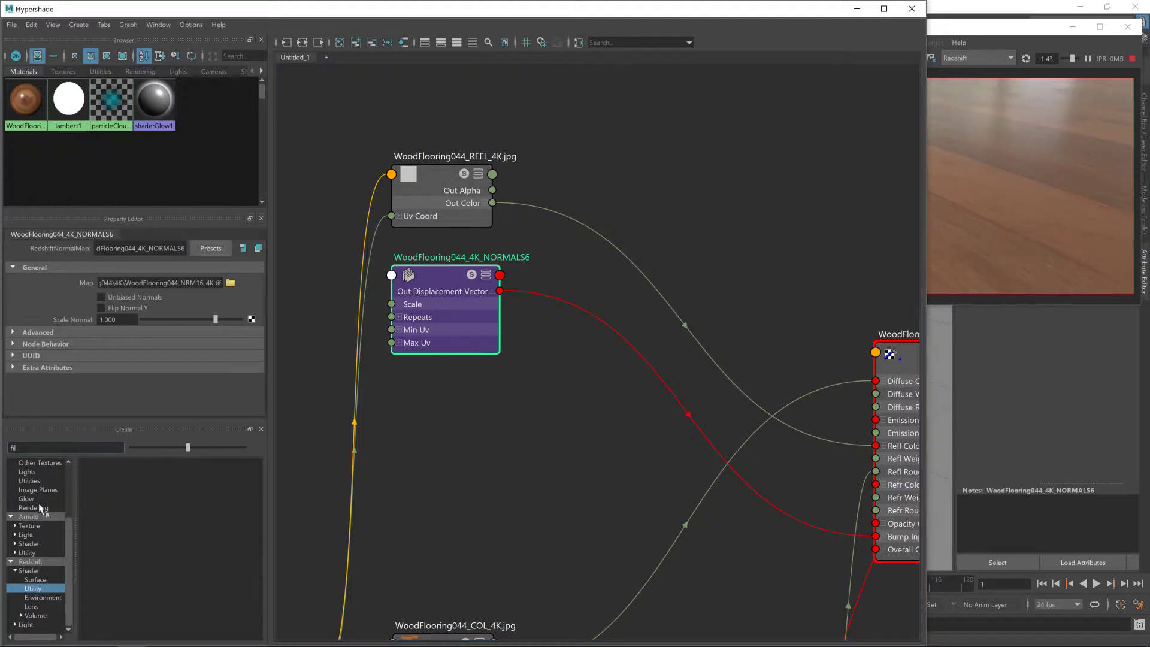
scroll(39, 505, up, 3)
click(27, 481)
click(94, 464)
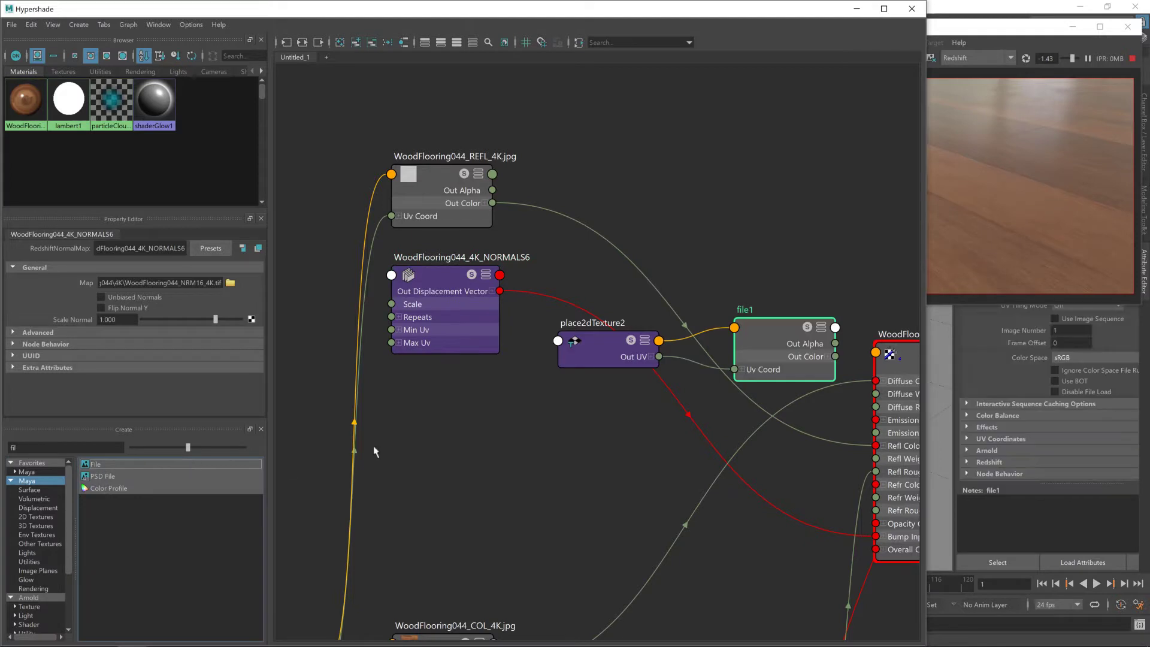
drag(629, 377, 476, 395)
drag(607, 350, 297, 428)
Rename the new file texture node as SCRATCHES
click(469, 426)
drag(114, 248, 62, 240)
text(SCRATCHES)
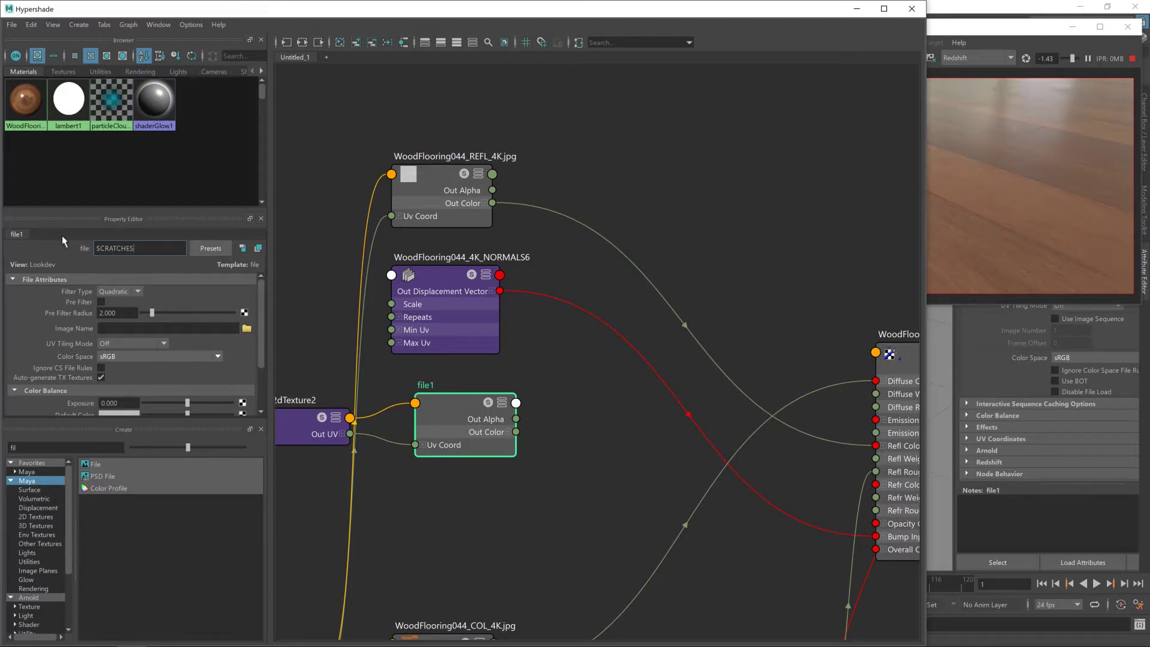
key(Return)
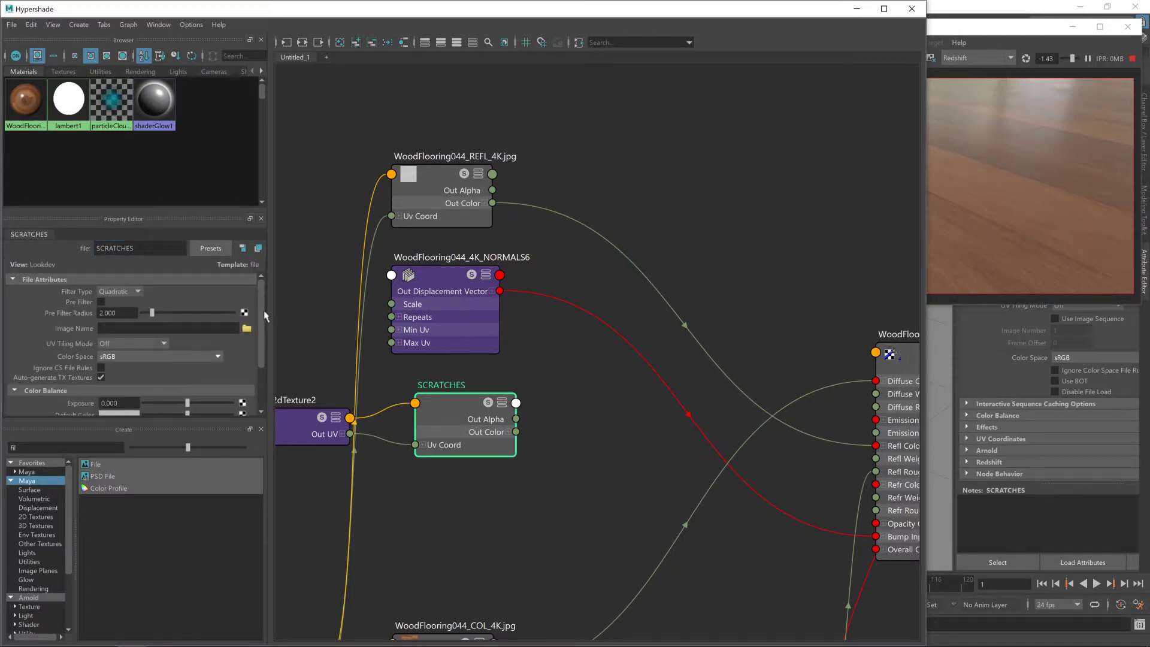
Load GunScratches003_OVERLAY16_4K.tif from the GunScratches003 4K materials folder as the SCRATCHES image
click(245, 329)
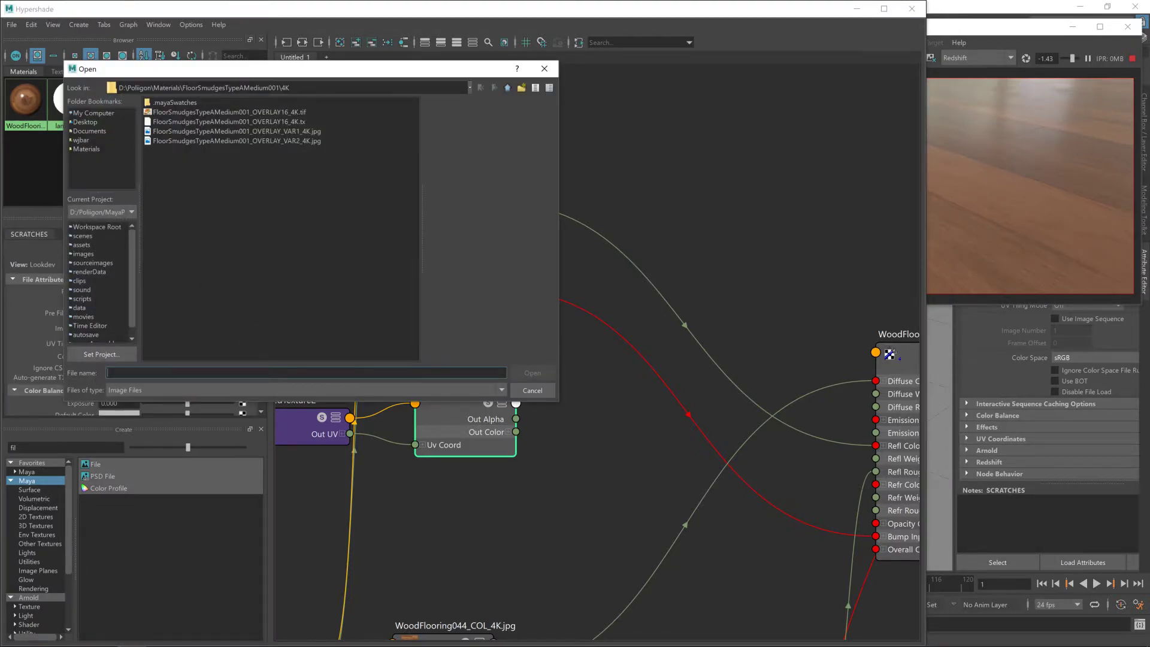
click(87, 149)
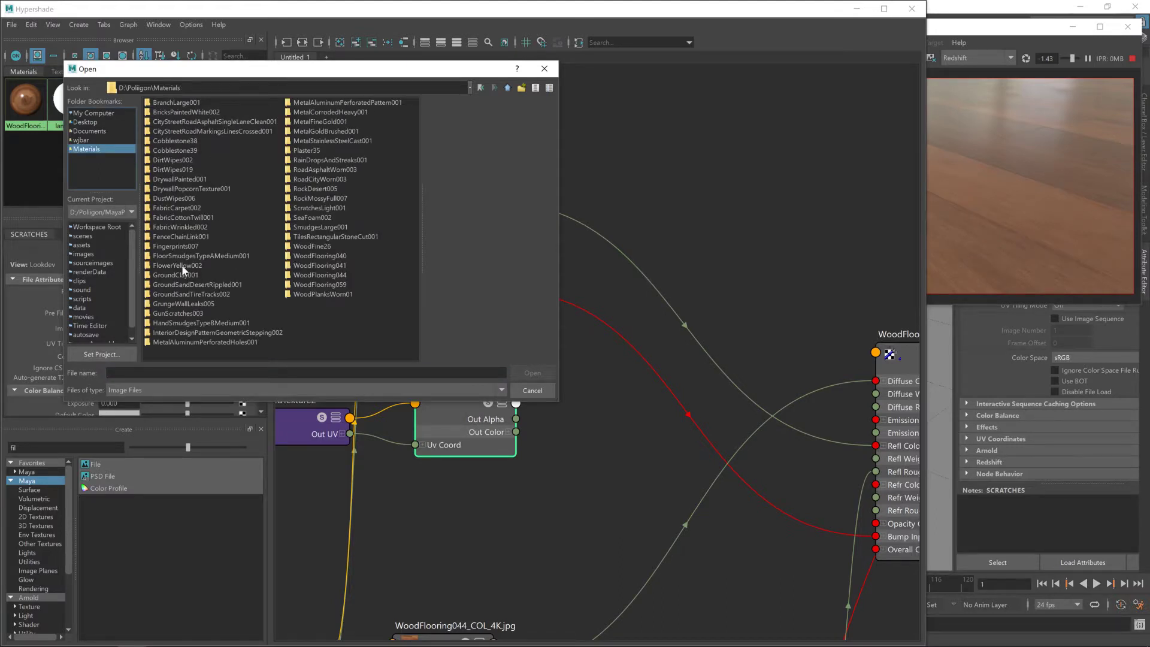
double_click(181, 311)
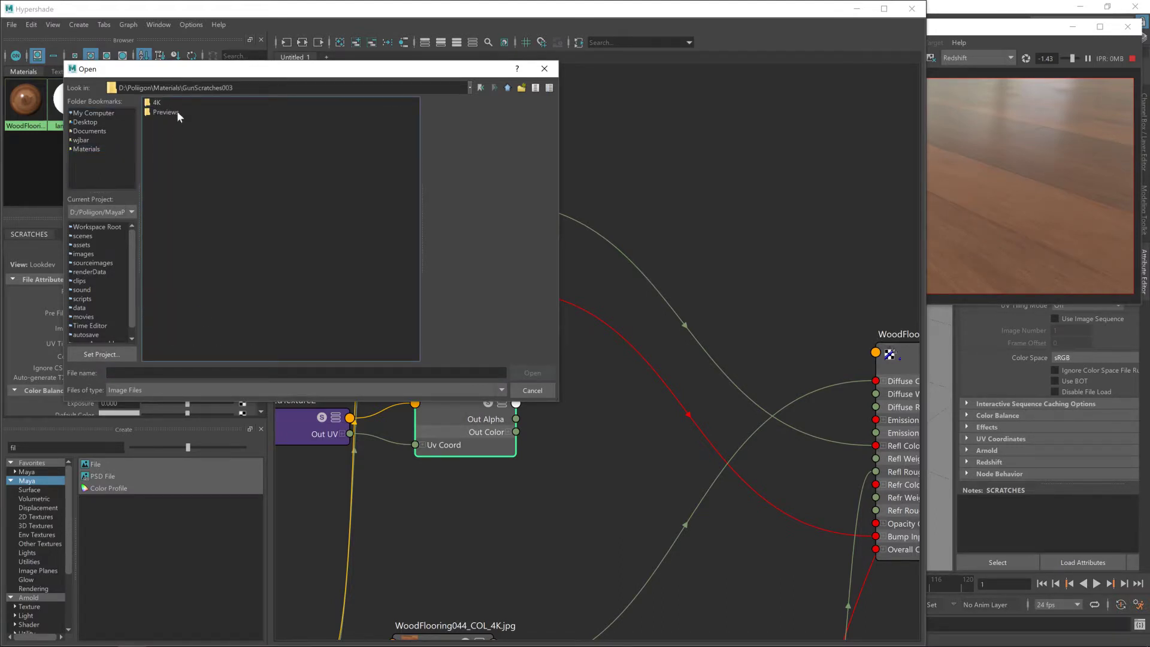
double_click(162, 102)
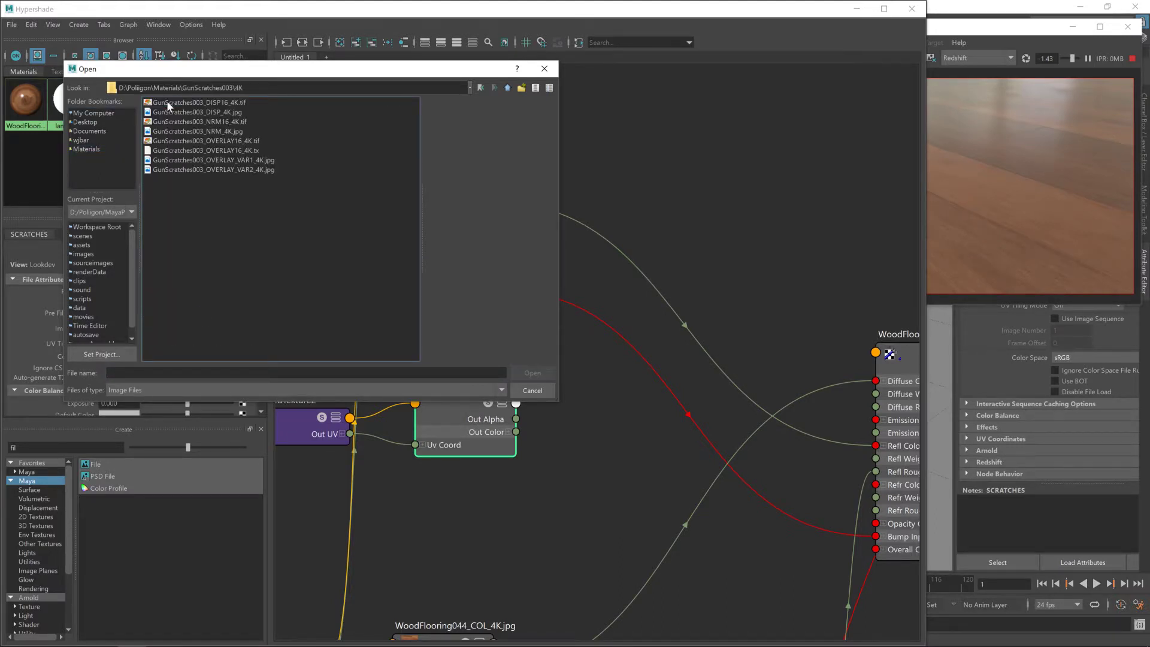
click(254, 140)
click(527, 368)
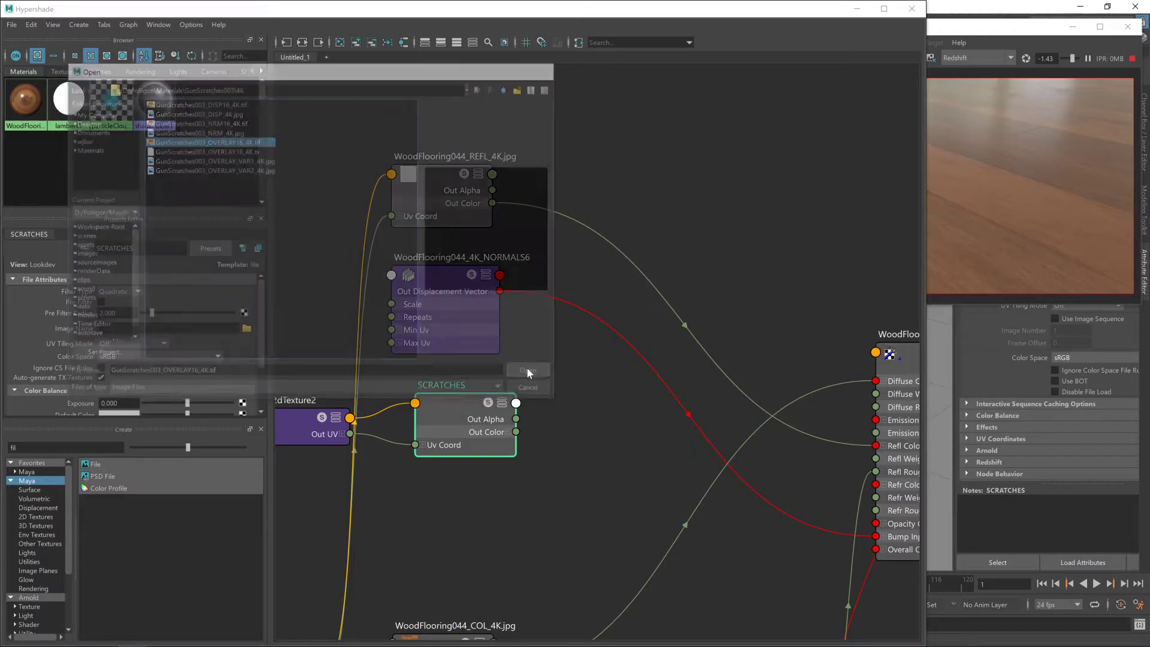
Set the SCRATCHES color space to Raw and align its node beneath the normals node
click(127, 355)
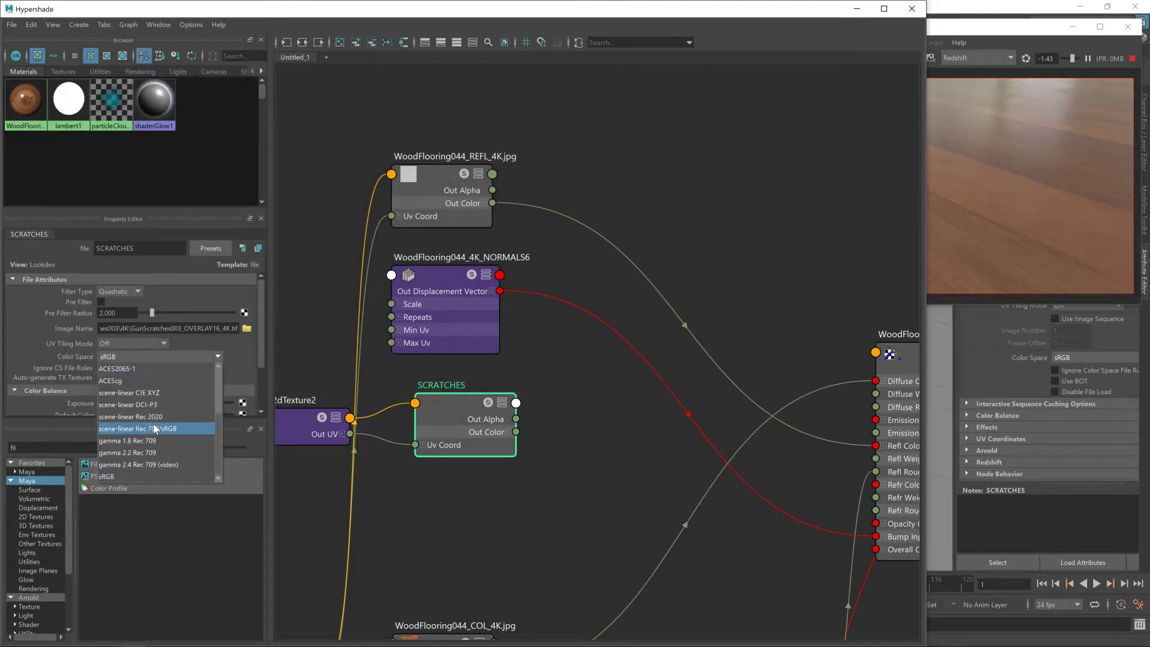
scroll(150, 449, down, 3)
click(144, 426)
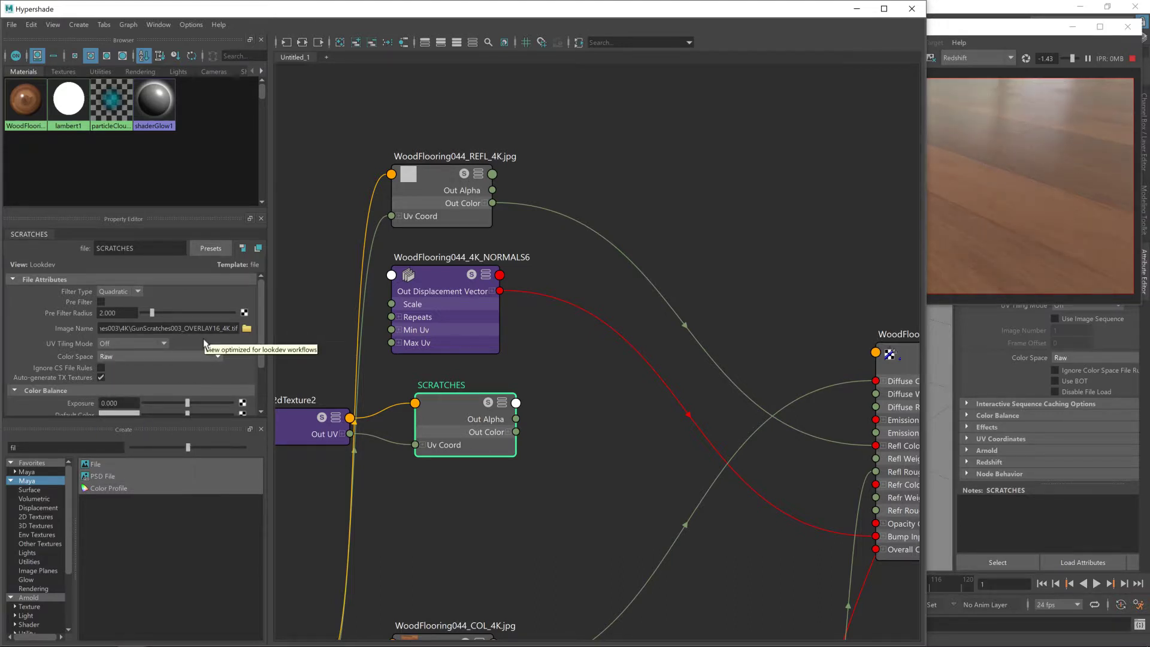
drag(448, 402, 422, 400)
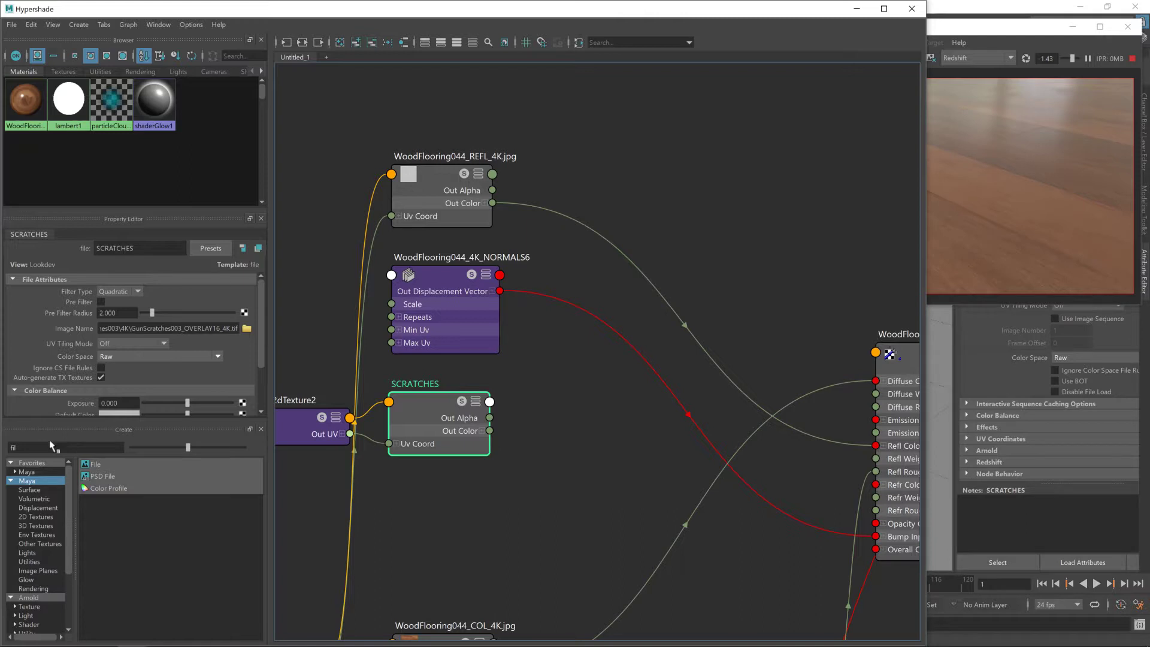
Create a RedshiftBumpMap node beside SCRATCHES and connect the SCRATCHES Out Color to its Input
key(BackSpace)
key(BackSpace)
key(BackSpace)
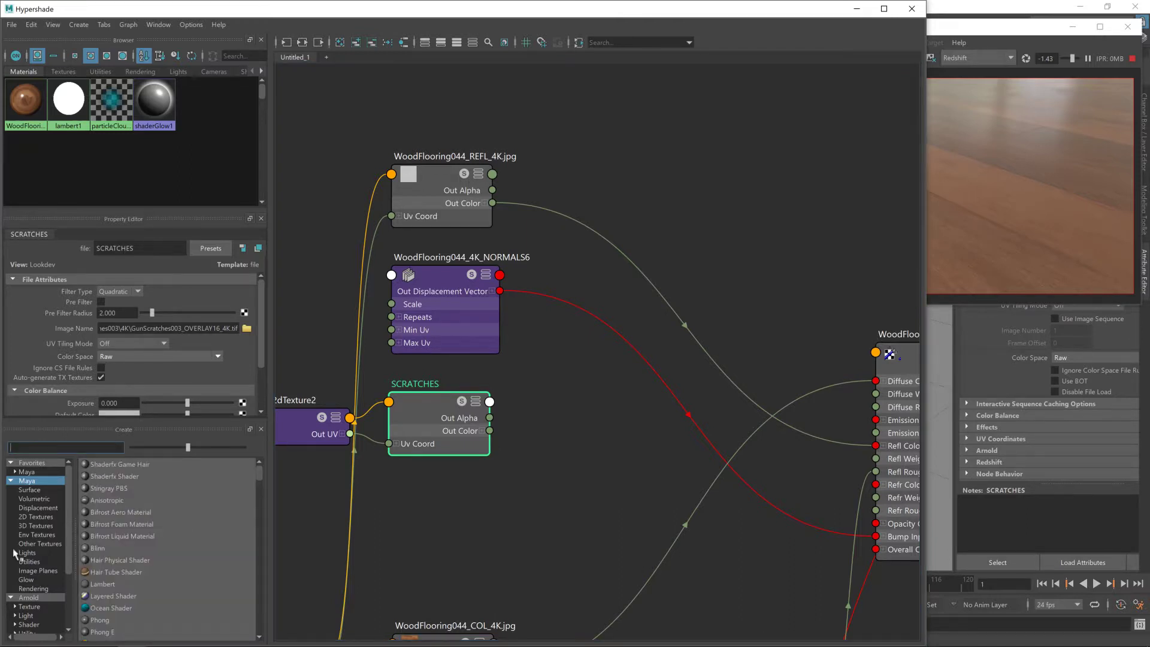
scroll(45, 581, down, 3)
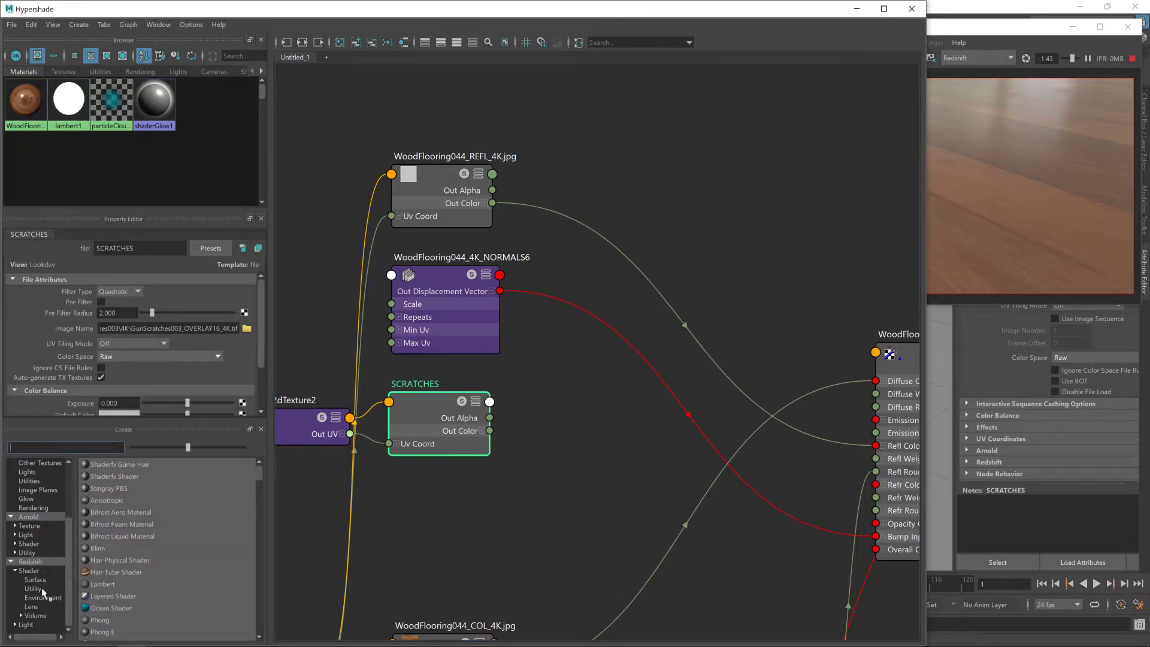
click(42, 590)
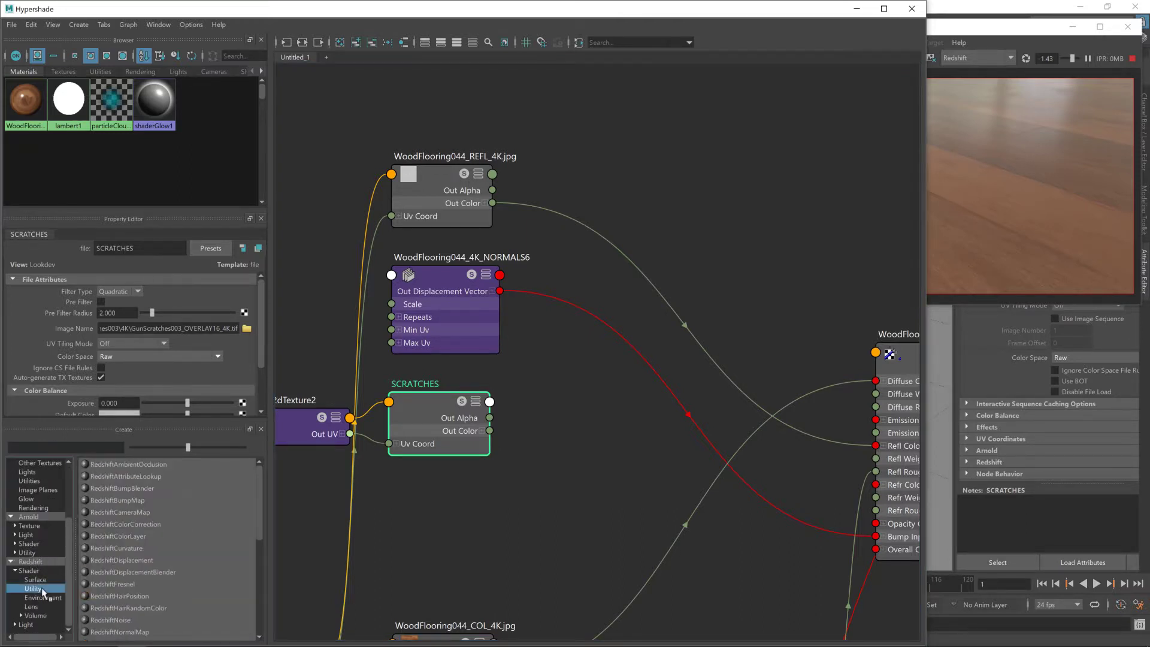
click(150, 499)
drag(703, 347, 589, 410)
drag(490, 431, 531, 431)
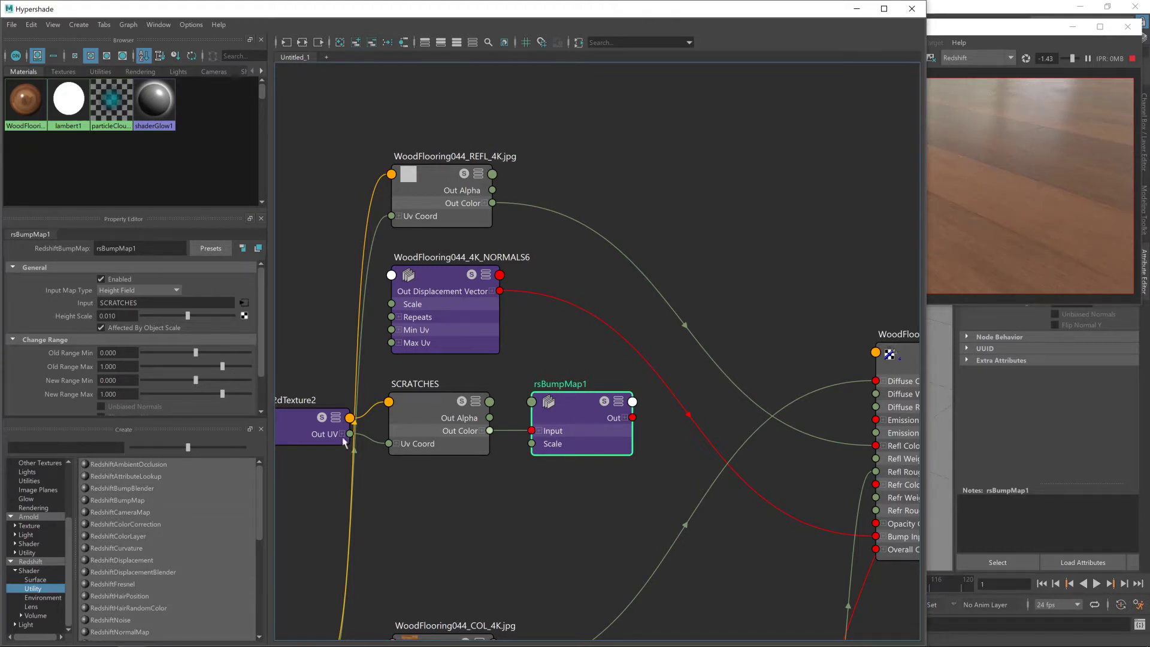
drag(581, 407, 565, 407)
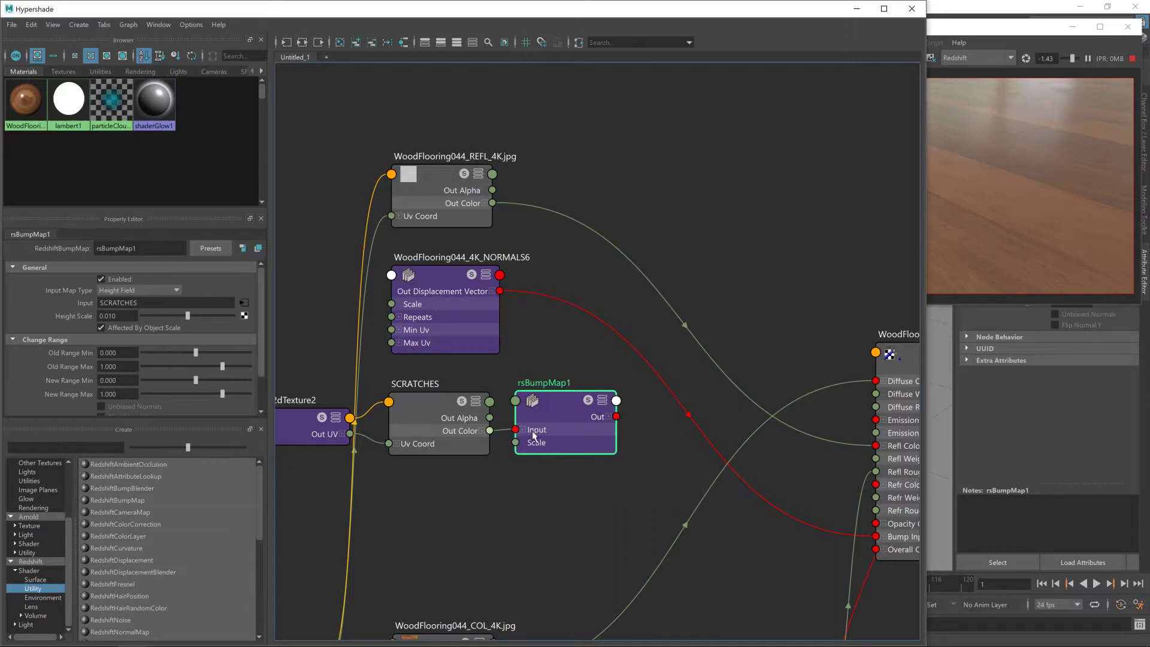
Add a RedshiftBumpBlender node, connecting the normals output to Base Input and the bump map's Out to Bump Input 0
click(144, 488)
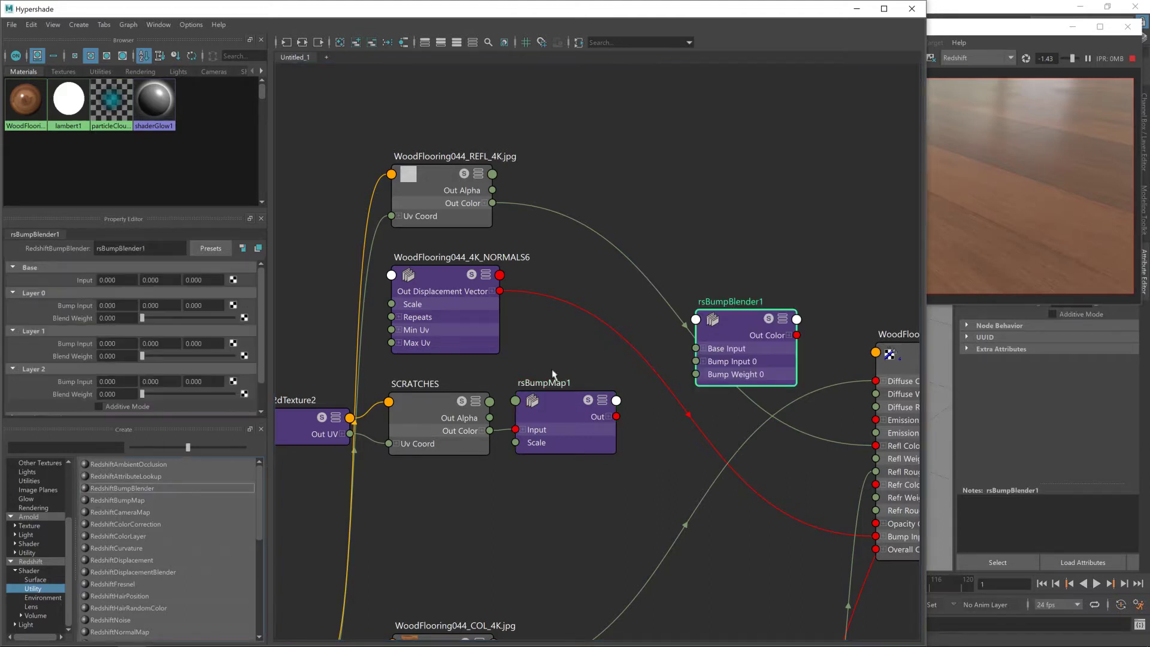
mouse_move(751, 328)
mouse_down()
mouse_move(761, 308)
mouse_move(751, 292)
mouse_move(736, 318)
mouse_up()
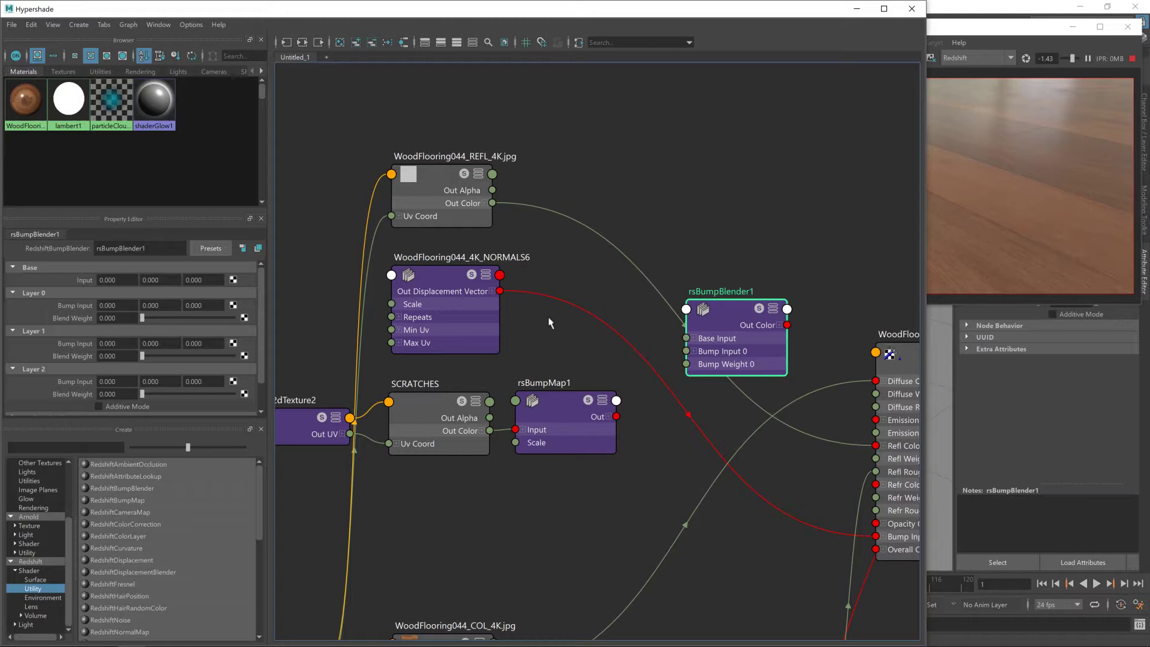
drag(500, 291, 687, 338)
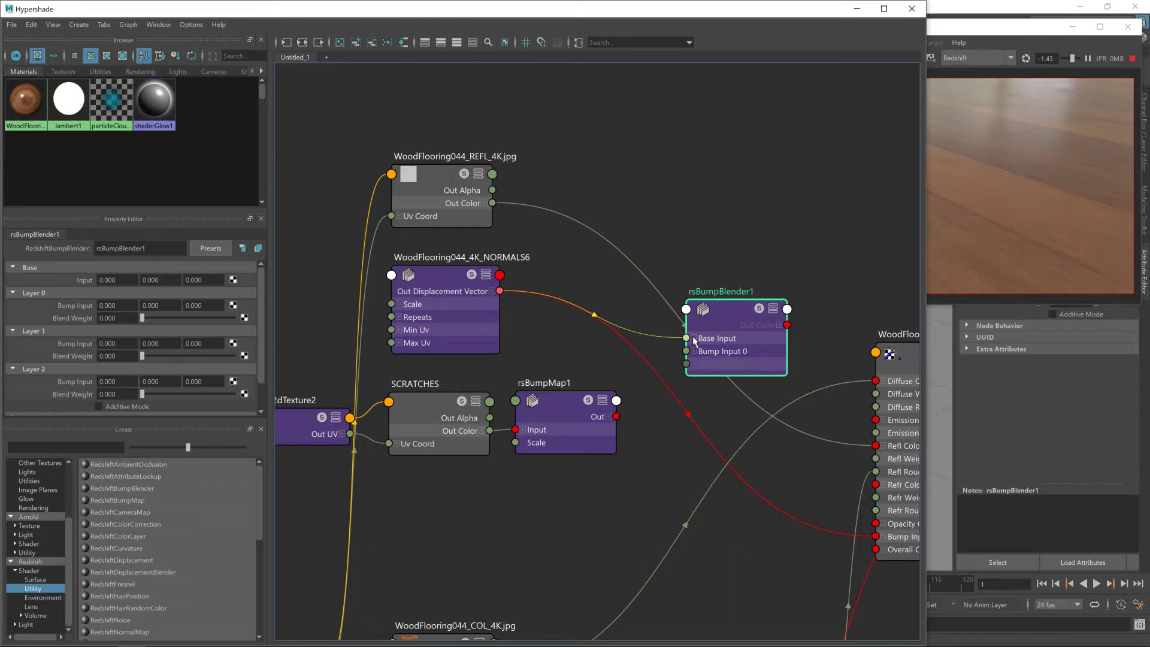
drag(617, 417, 688, 352)
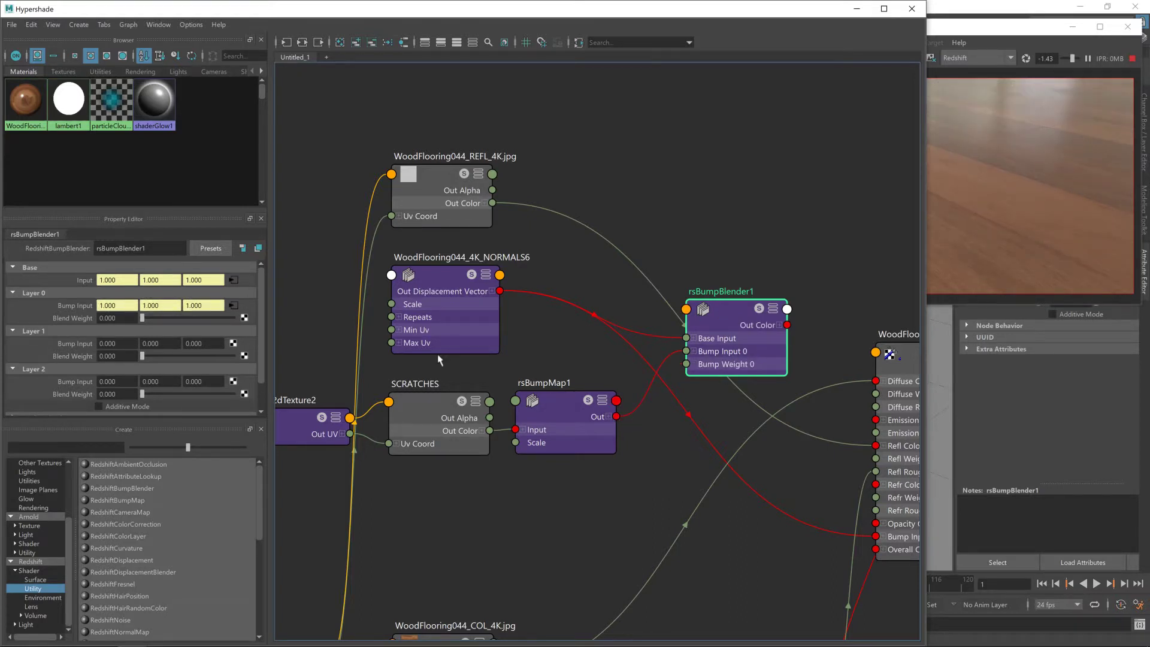
Enable Additive Mode on the bump blender and connect its Out Color to the wood material's Bump Input
scroll(145, 335, down, 2)
scroll(144, 335, up, 2)
scroll(177, 354, down, 2)
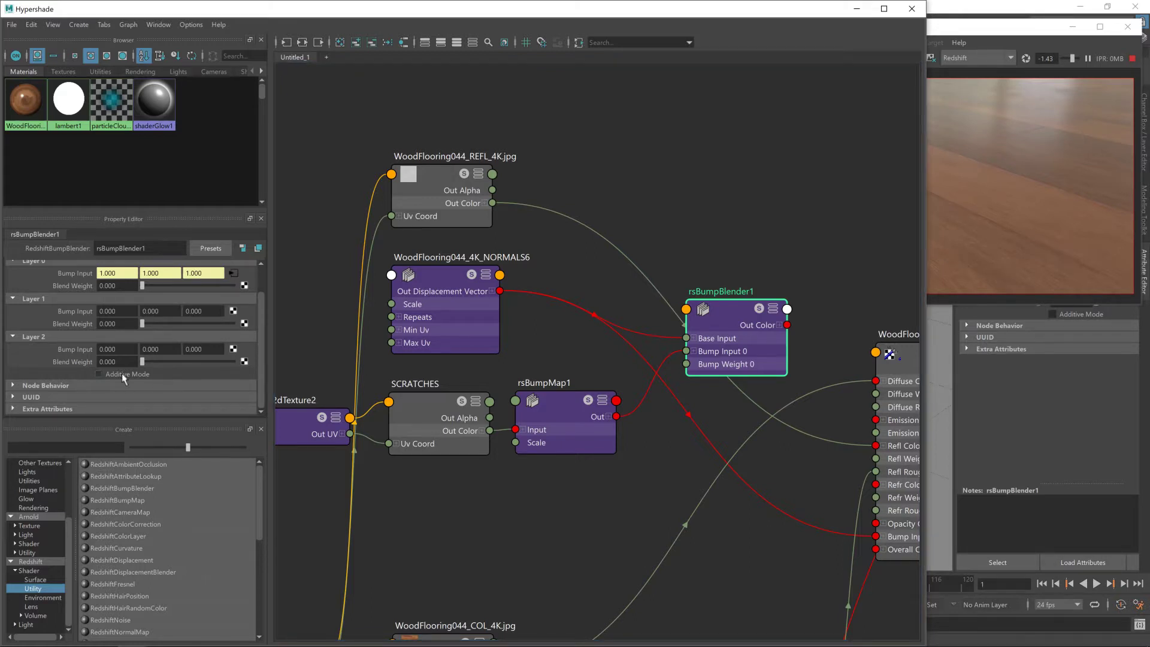
click(13, 336)
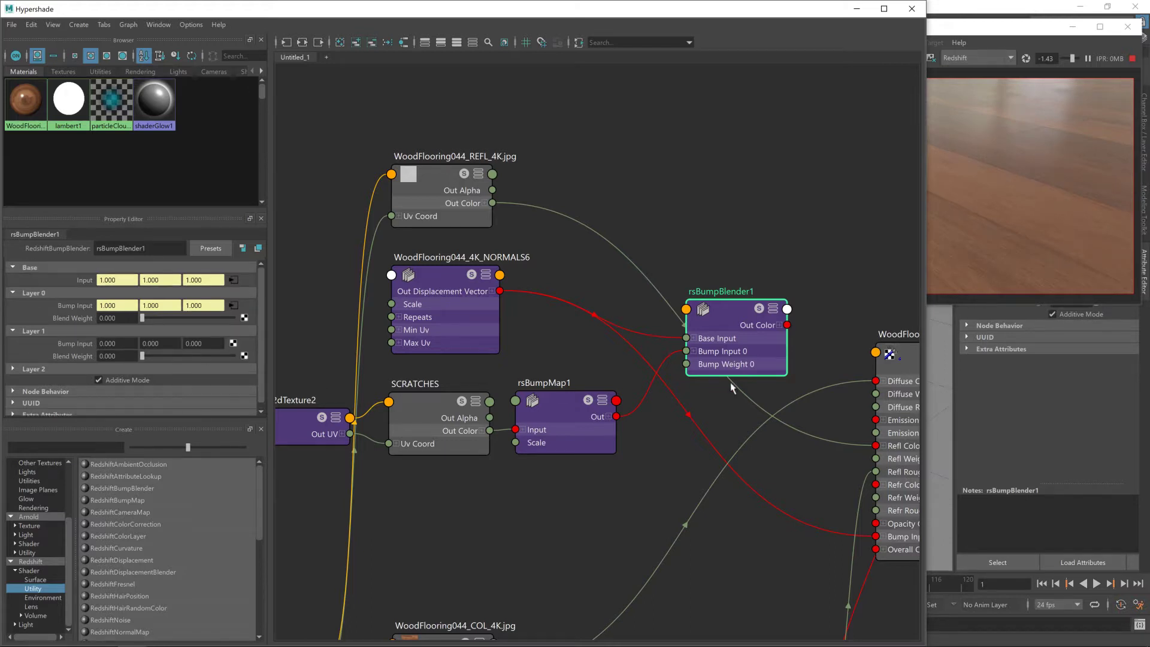
drag(830, 351, 876, 538)
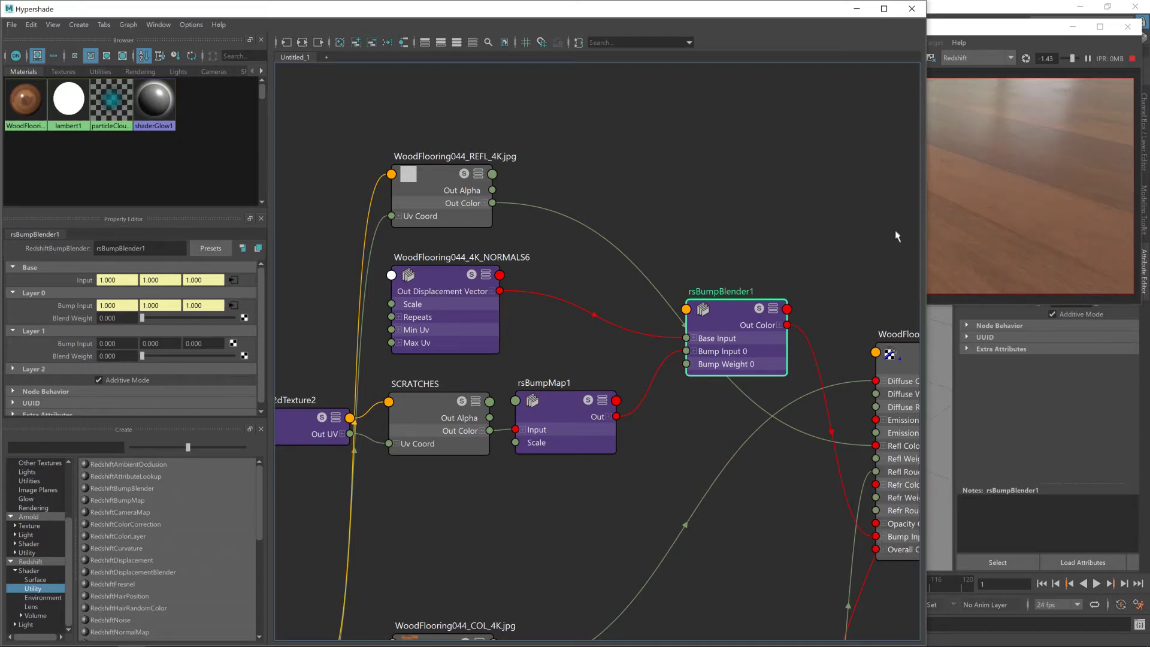
click(950, 28)
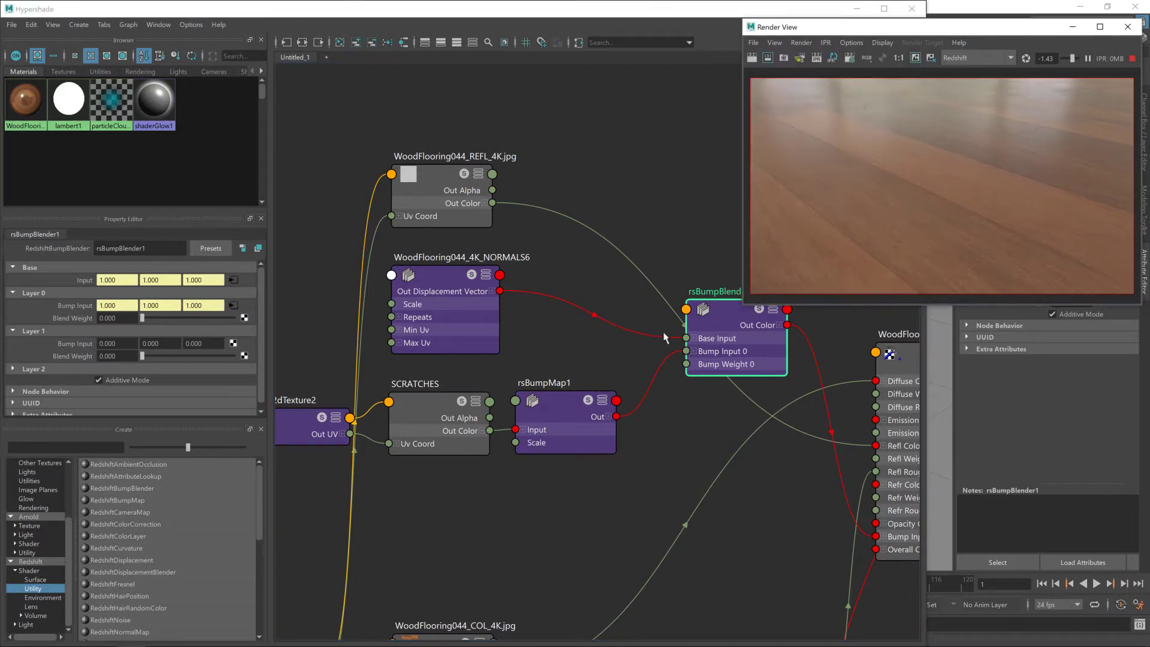
Set the bump blender's Layer 0 Blend Weight to 1 and check the render view
click(779, 326)
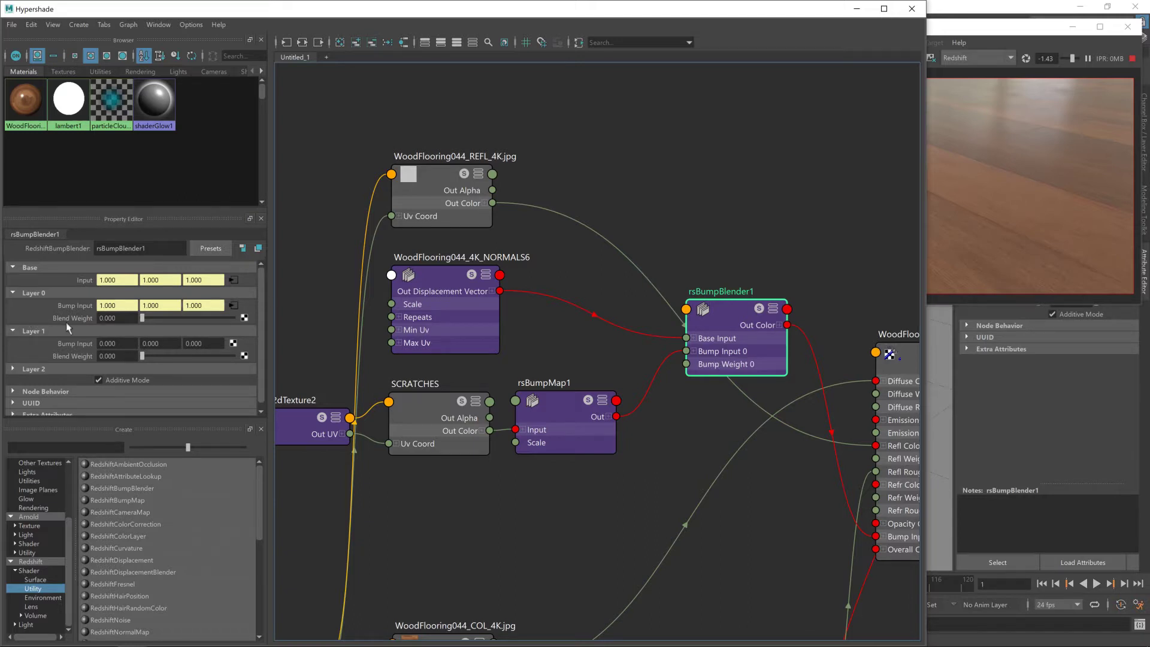
drag(143, 317, 236, 319)
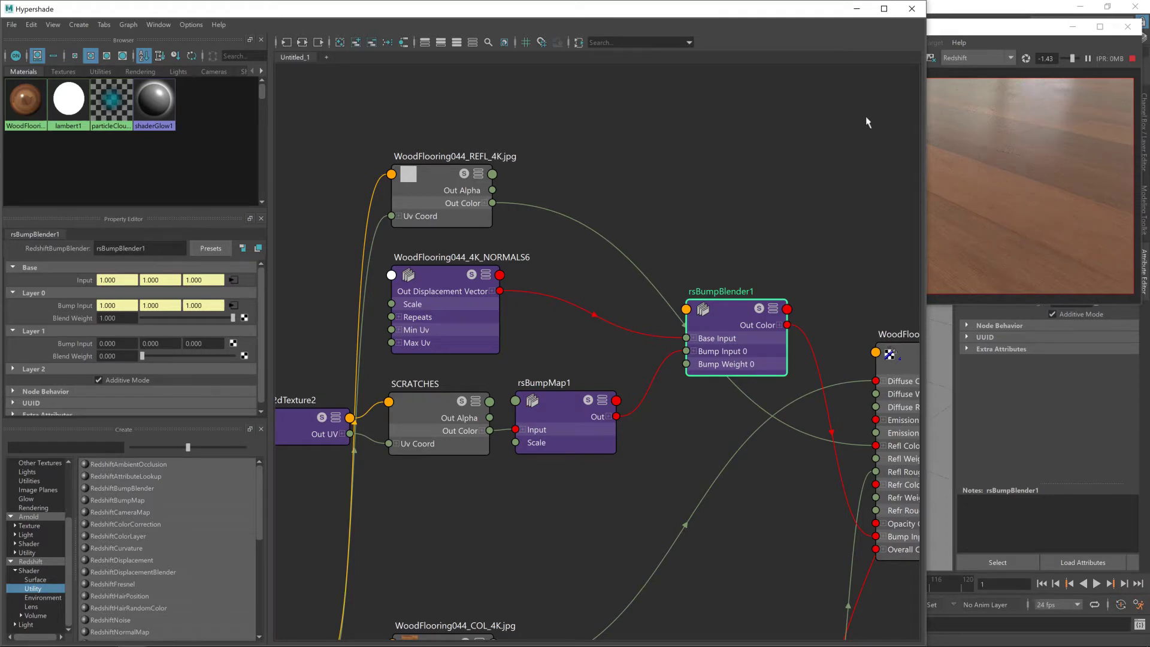
click(962, 29)
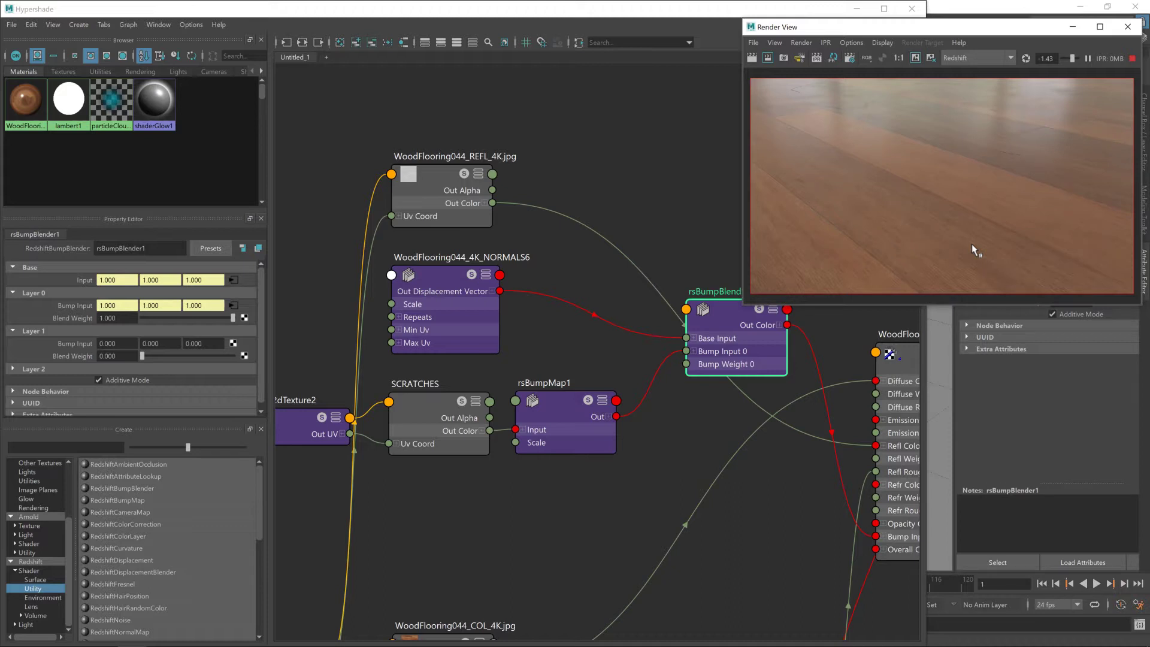
Set Repeat UV to 2.5 by 2.5 on the SCRATCHES texture's 2D placement node
click(296, 433)
click(107, 362)
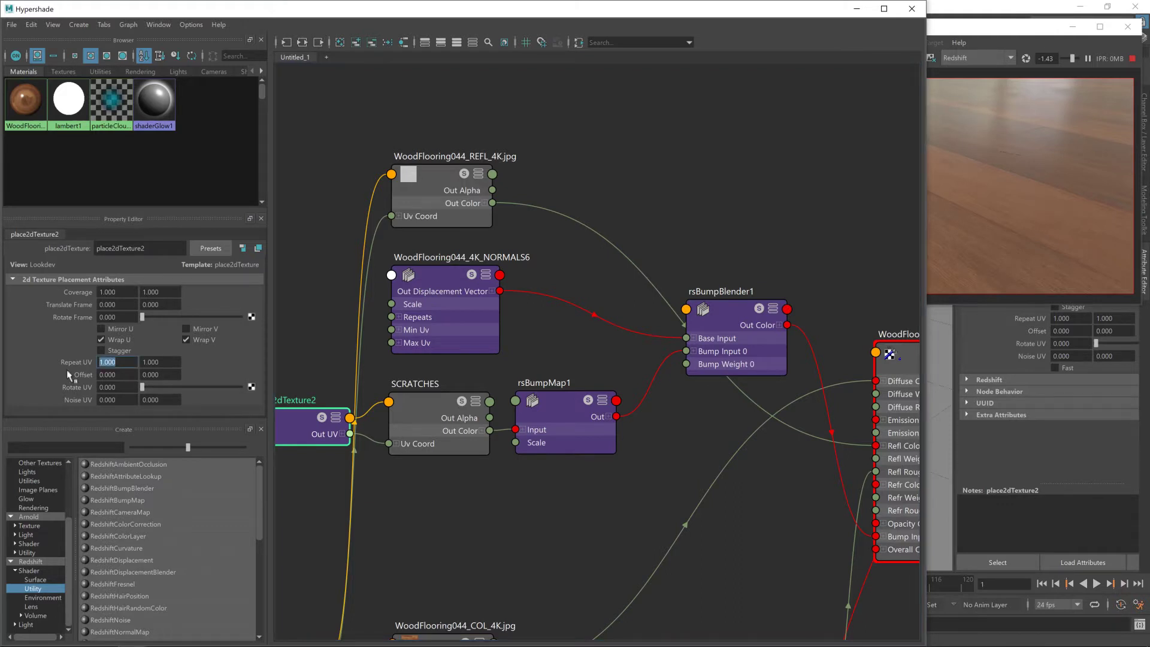
click(418, 405)
click(308, 435)
click(107, 362)
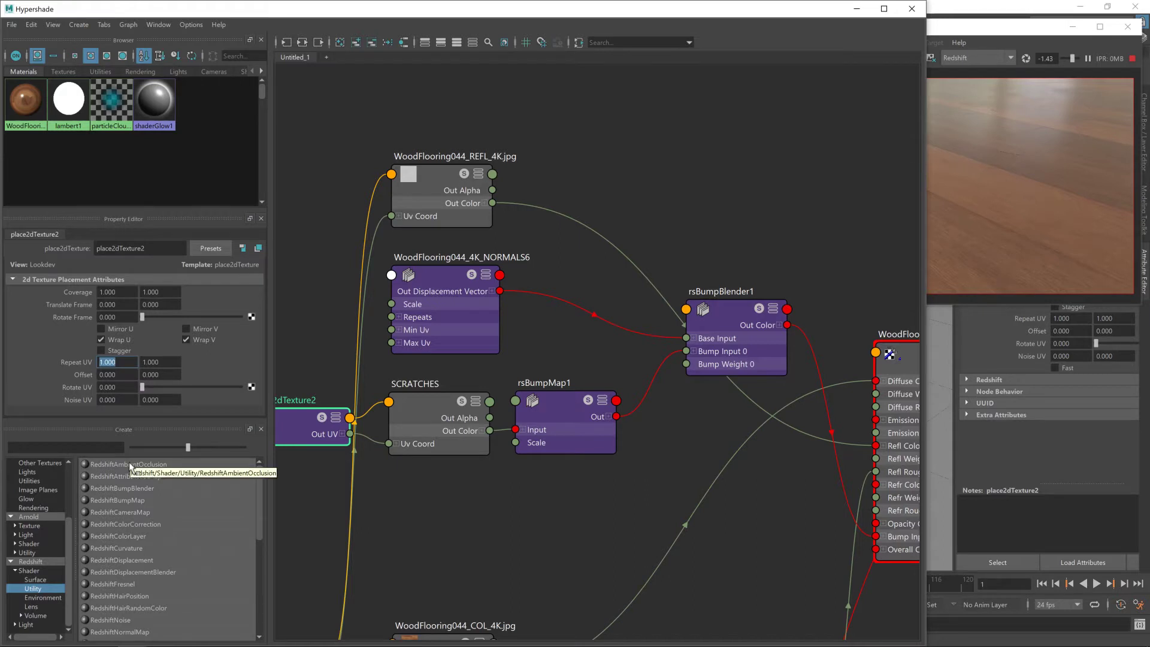
text(2.5)
key(Tab)
text(2.5)
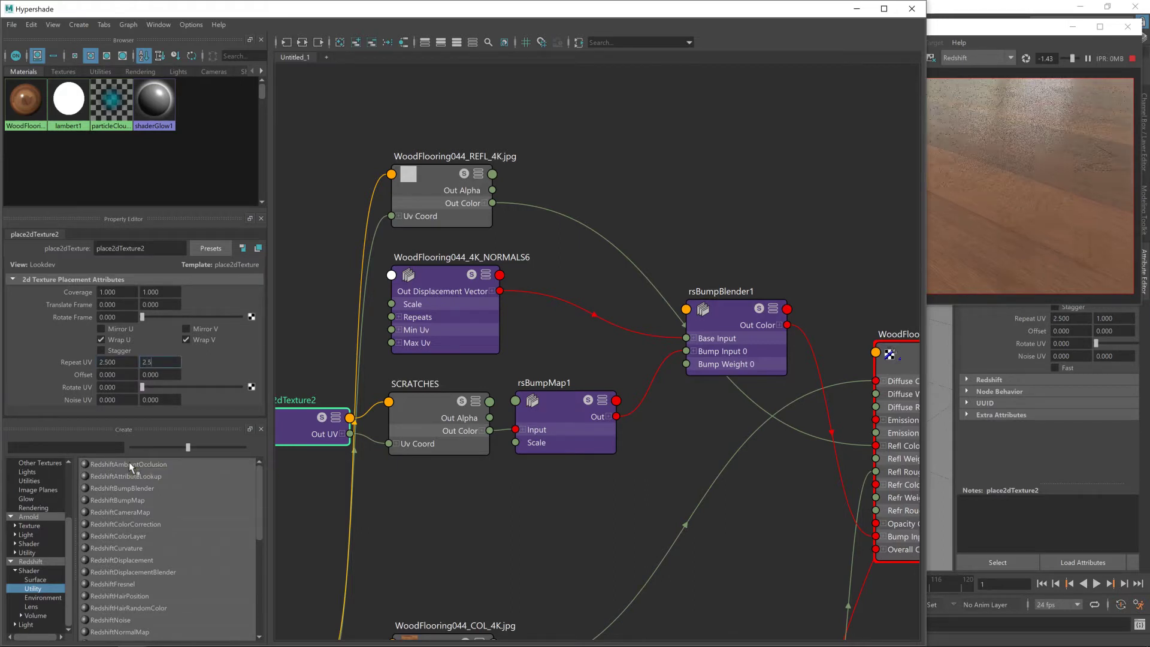
key(Return)
Set the scratches bump map's Height Scale to -0.010 and check the floor in the render view
click(555, 395)
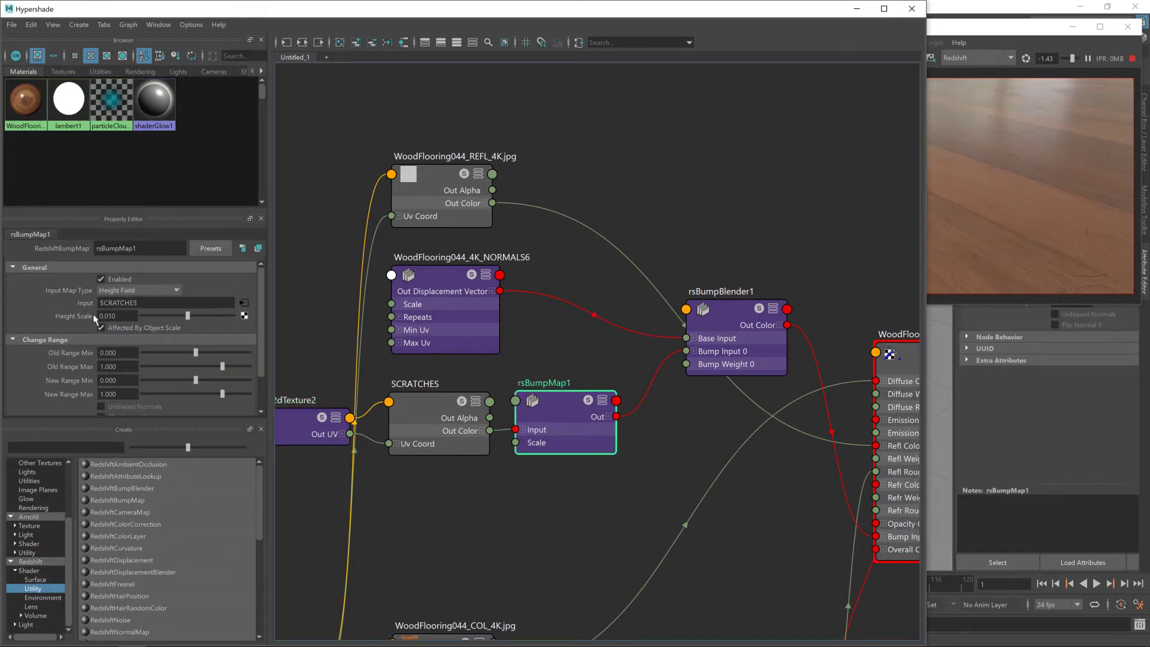
double_click(114, 315)
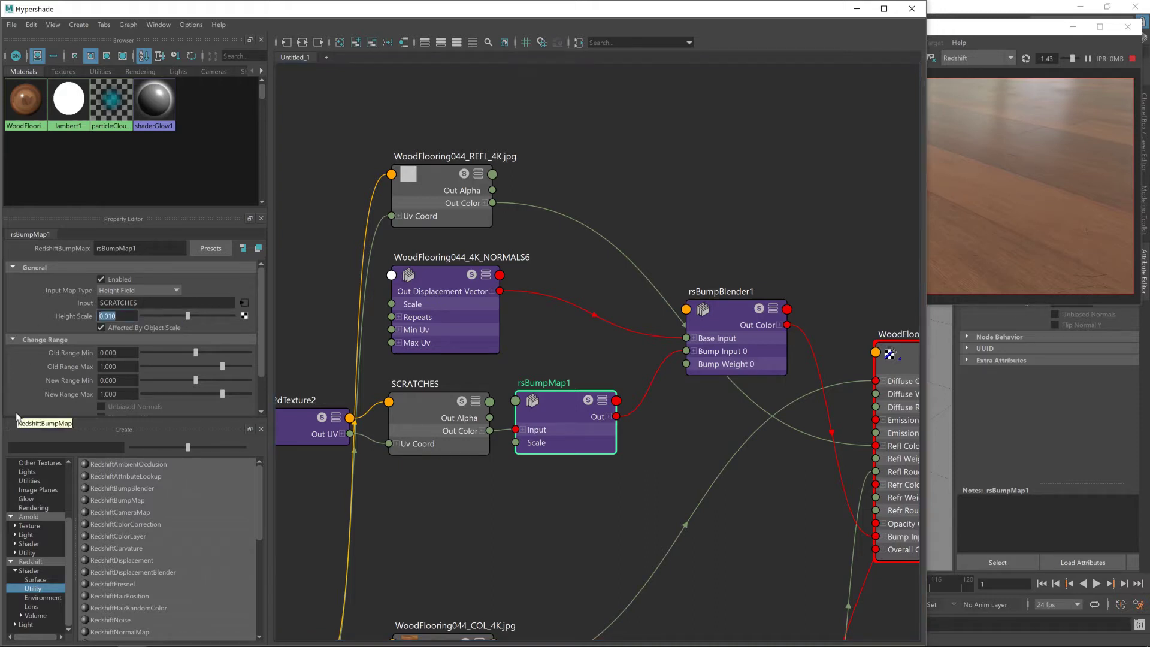
key(BackSpace)
key(Return)
click(971, 30)
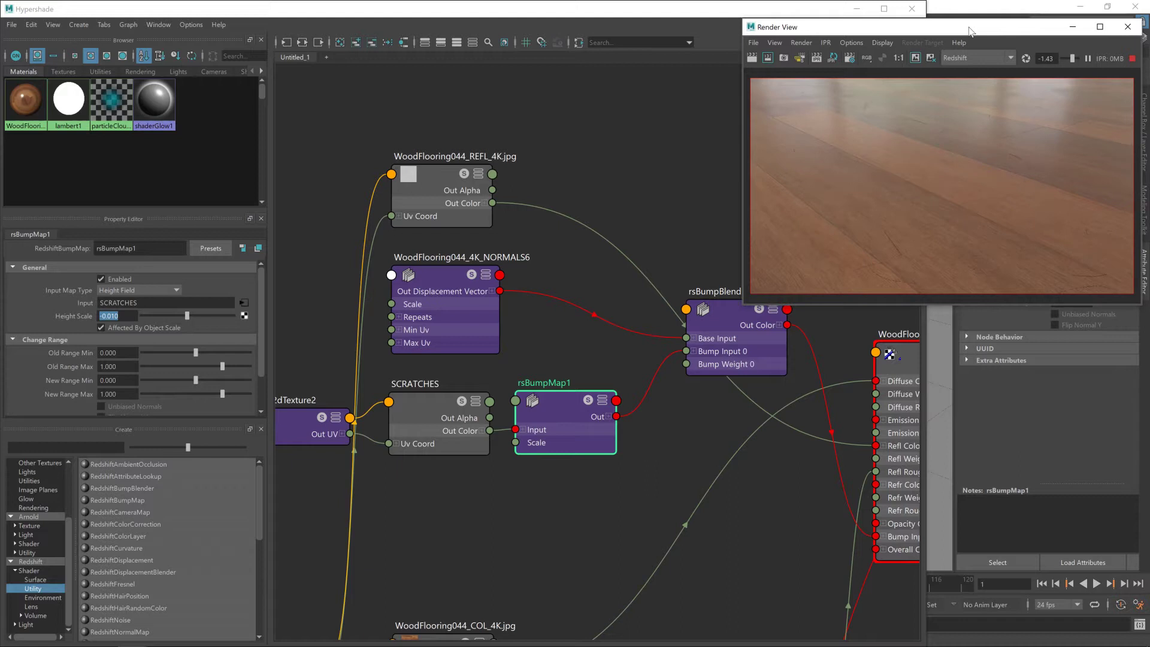
Reduce the scratches bump map's Height Scale to -0.003 and inspect the rendered floor
click(109, 316)
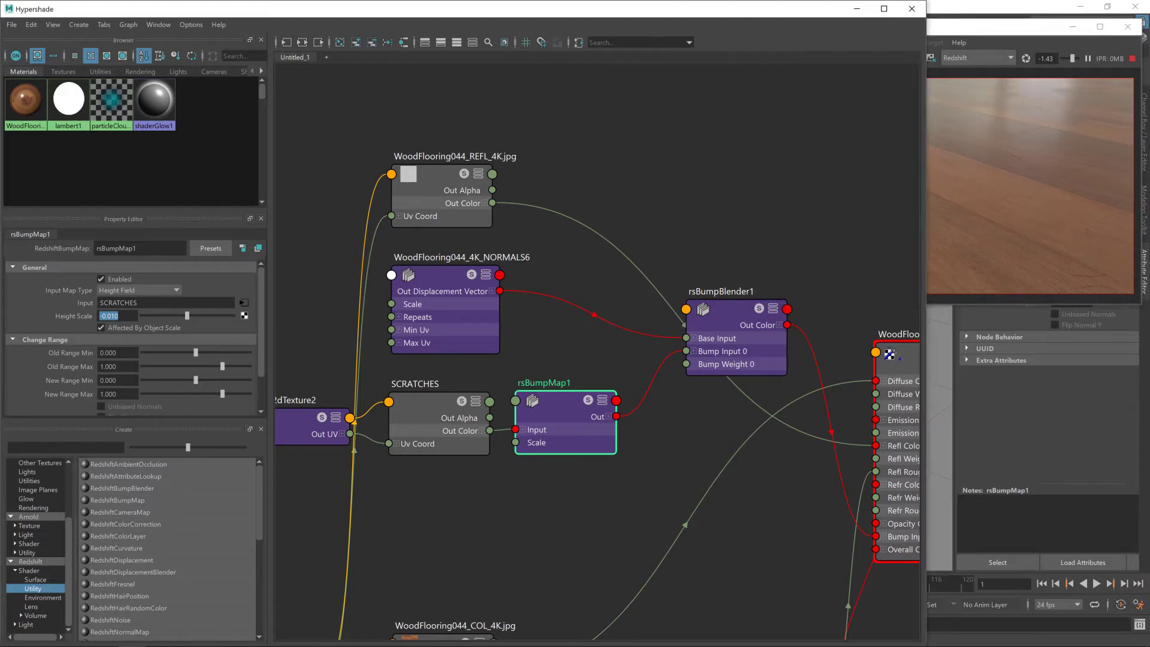
text(0)
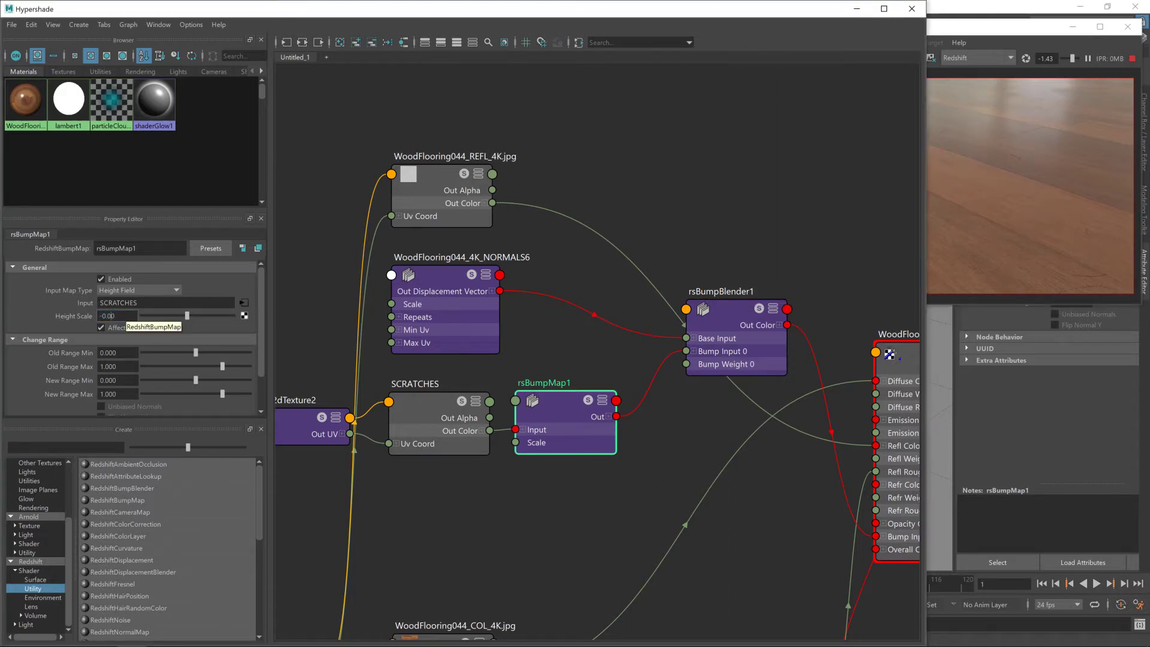
text(3)
key(Return)
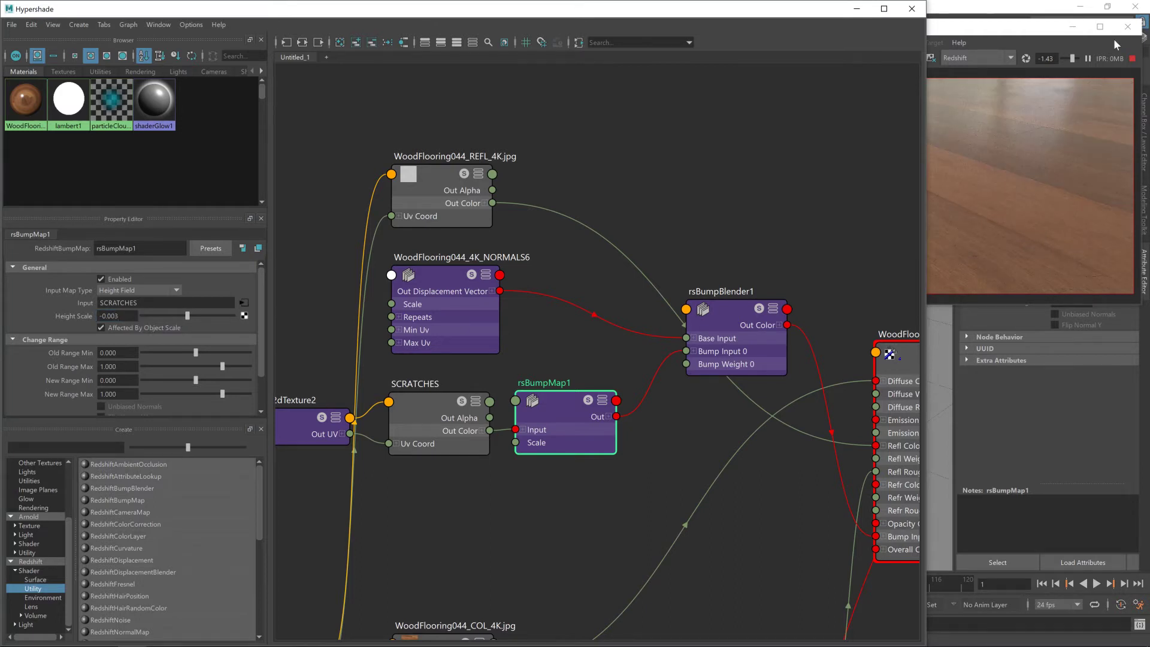
click(1030, 29)
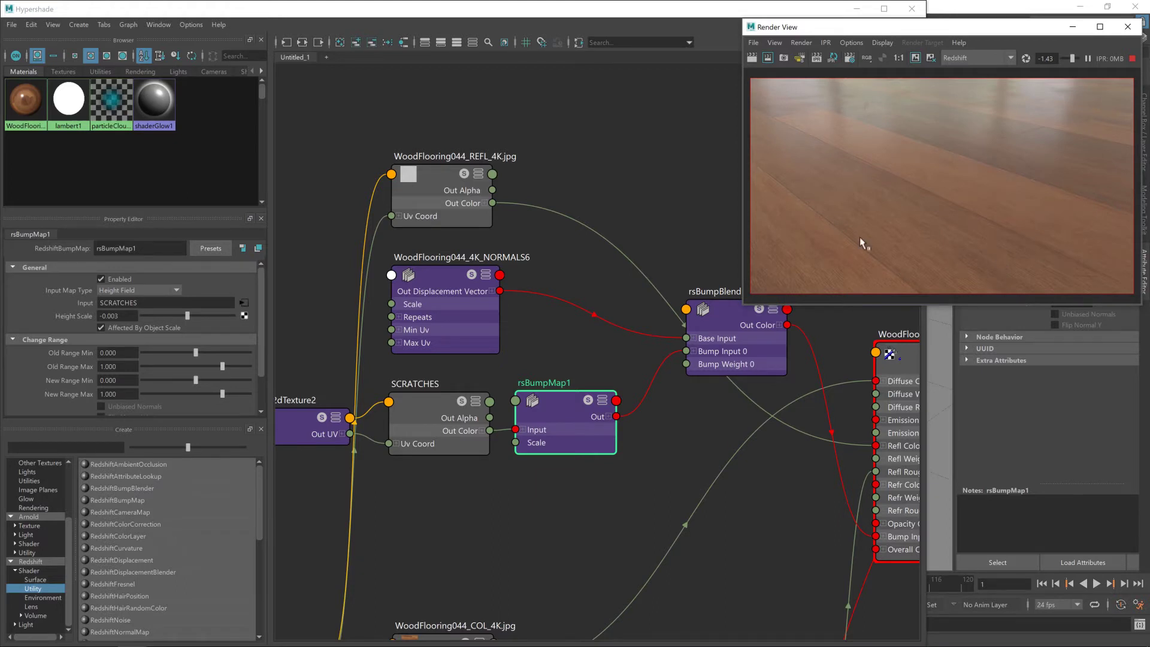
Try a Height Scale of -0.005 on the scratches bump map and compare it in the render view
click(111, 315)
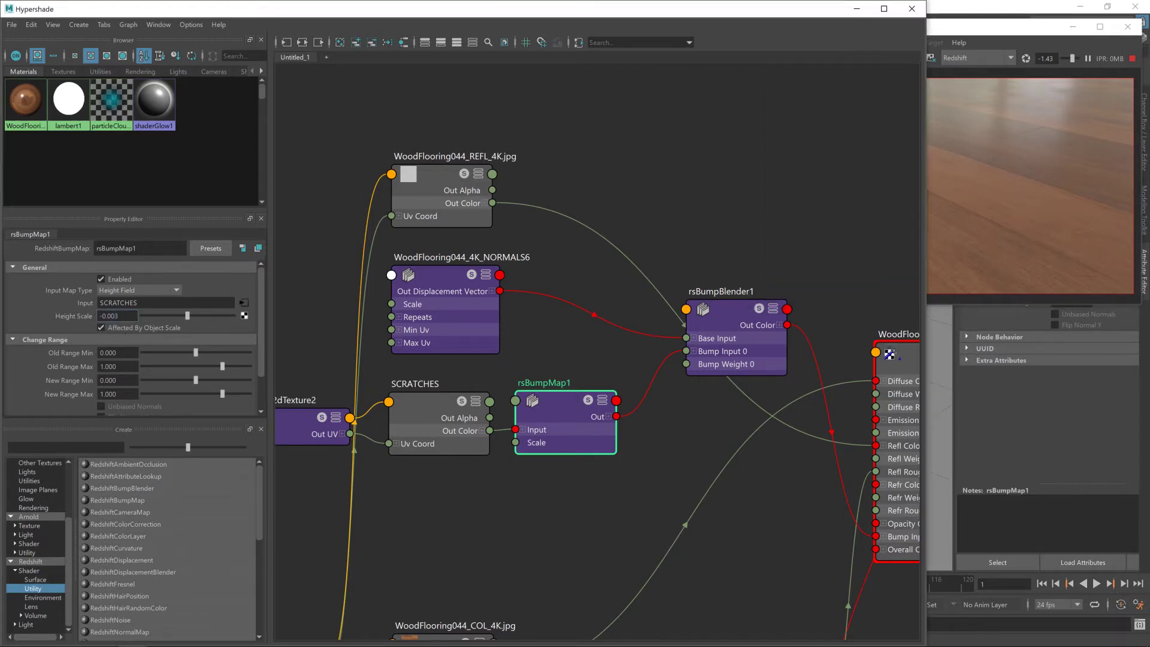
key(BackSpace)
text(5)
key(Return)
click(1009, 30)
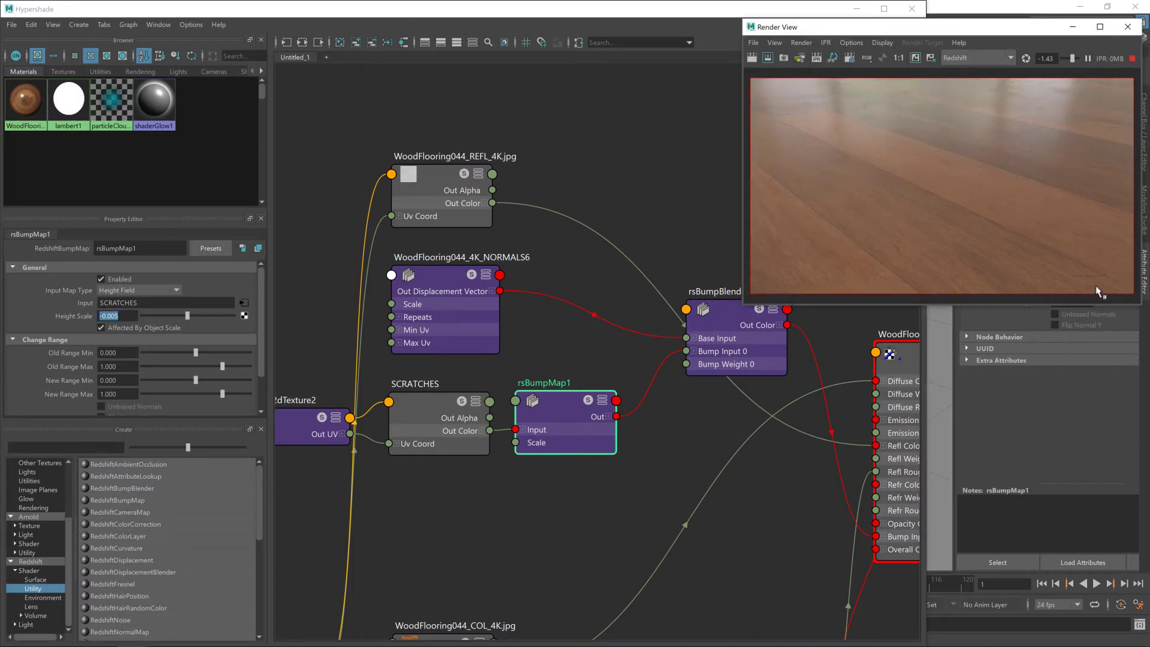
Return the scratches bump map's Height Scale to -0.003, then check and close the render view
drag(118, 316, 110, 316)
text(03)
key(Return)
click(1040, 204)
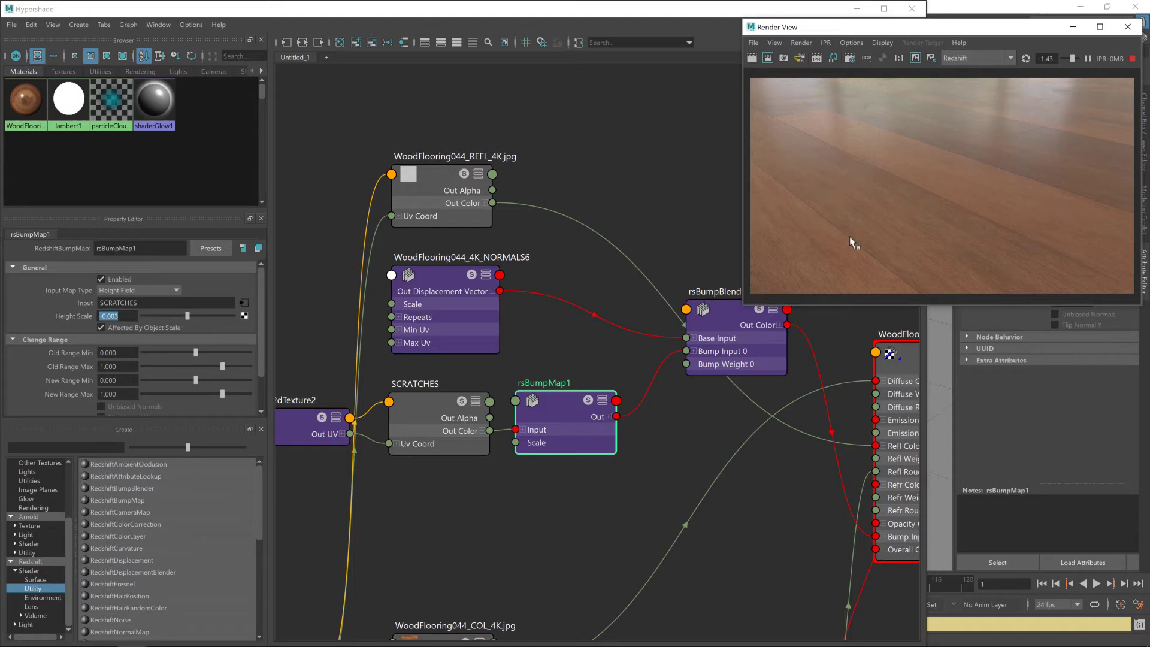
click(1128, 27)
Rename the bump blender node as SCRATCHES_Add
scroll(741, 331, down, 1)
scroll(741, 331, down, 2)
click(734, 324)
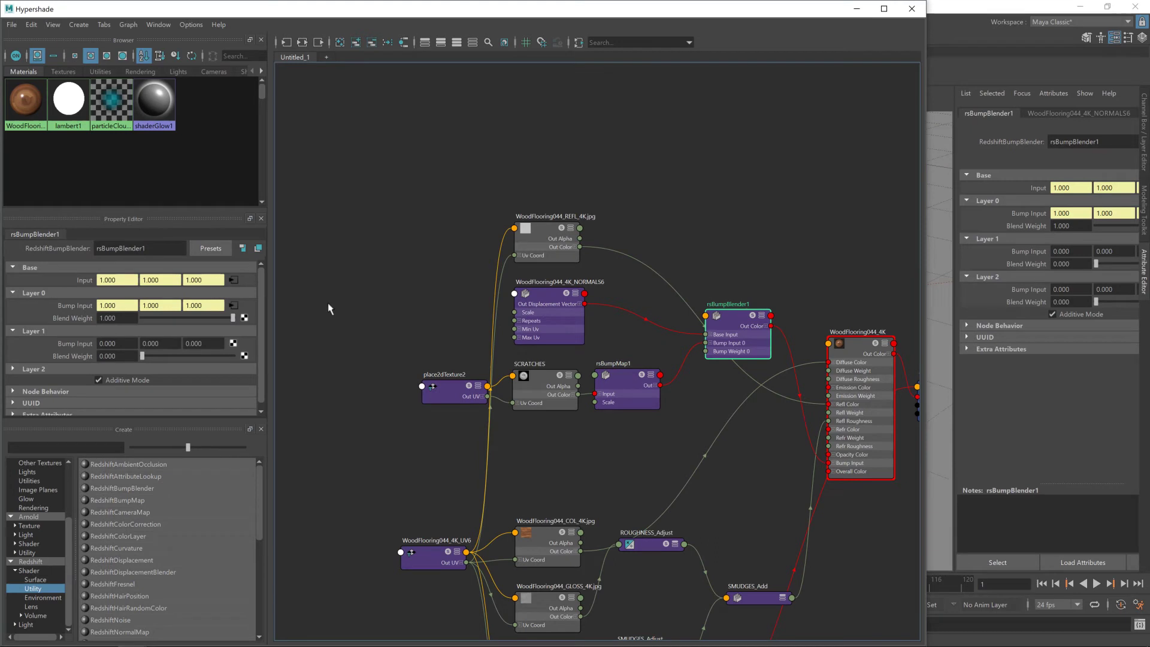
drag(151, 248, 57, 250)
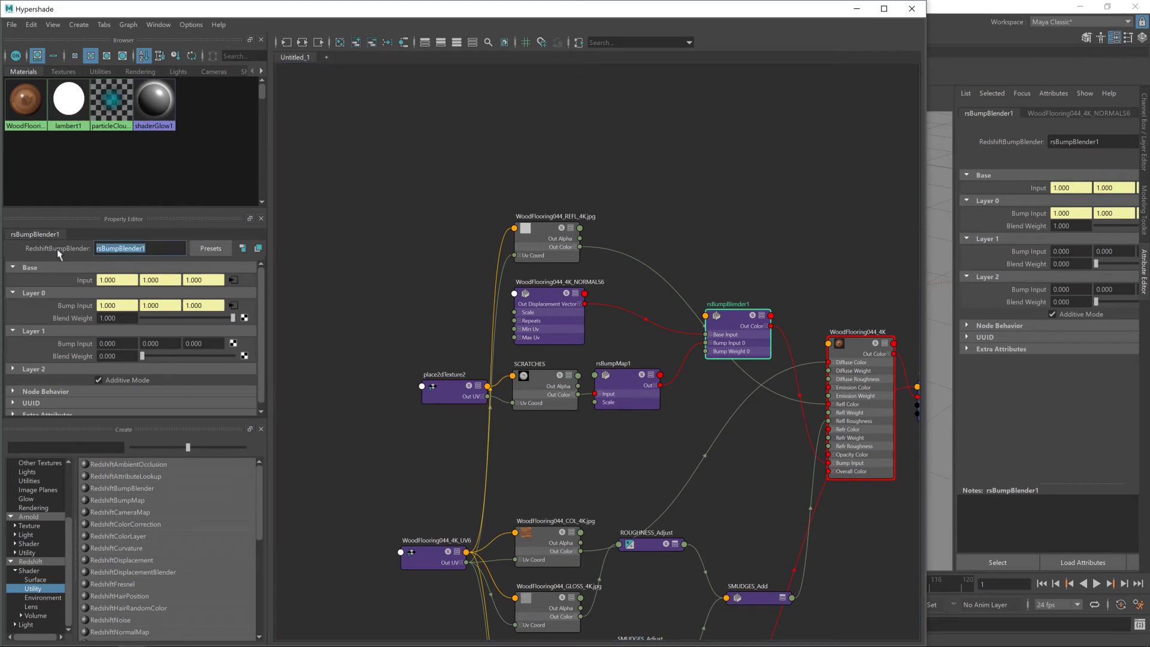
text(SCRATCHES_Add)
key(Return)
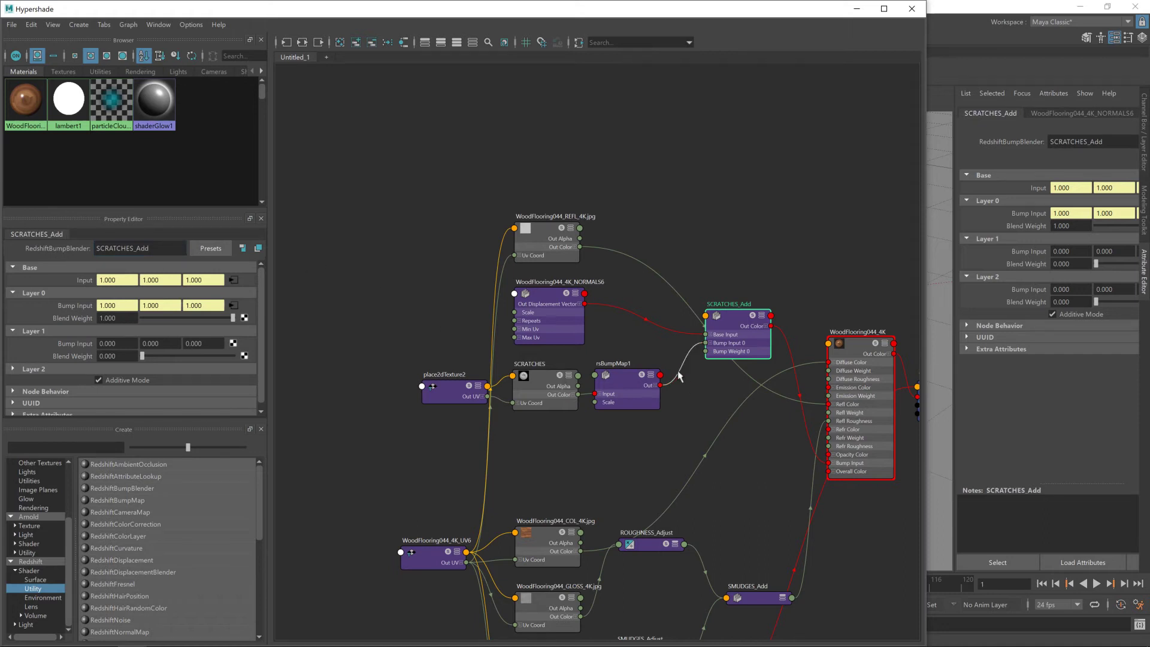
Move the lower group of texture, roughness and smudges nodes up beneath the scratches nodes and close Hypershade
scroll(724, 442, down, 3)
scroll(724, 443, down, 1)
drag(526, 464, 770, 617)
drag(731, 515, 734, 469)
scroll(593, 145, up, 2)
scroll(593, 145, up, 2)
scroll(679, 334, down, 1)
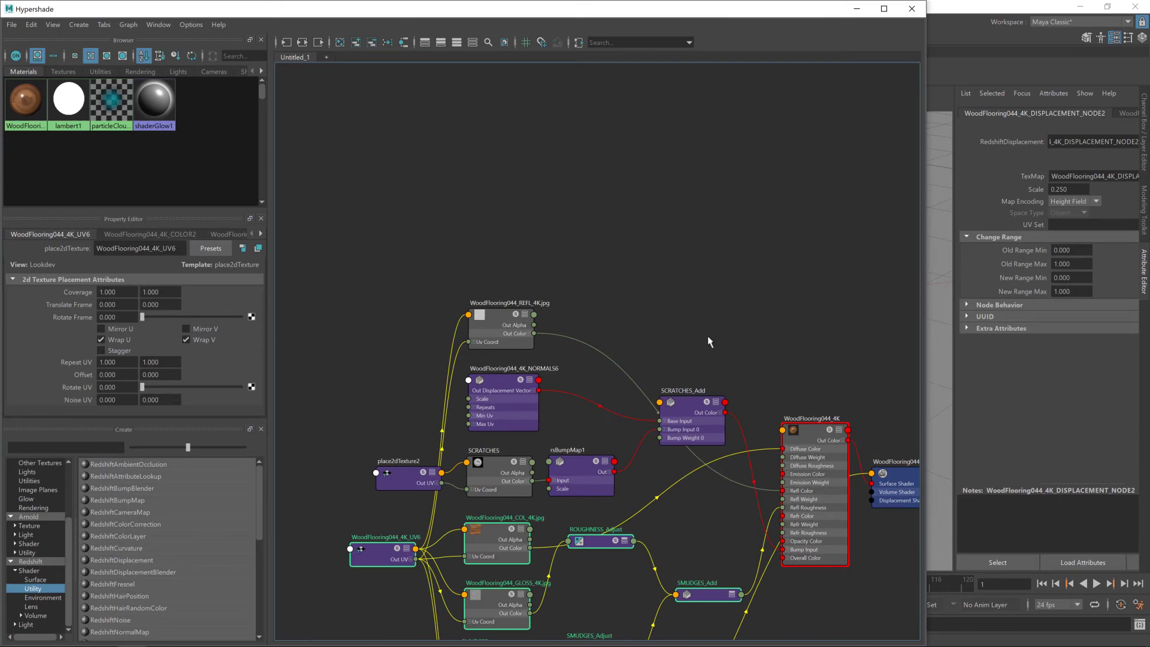
key(a)
key(alt+F4)
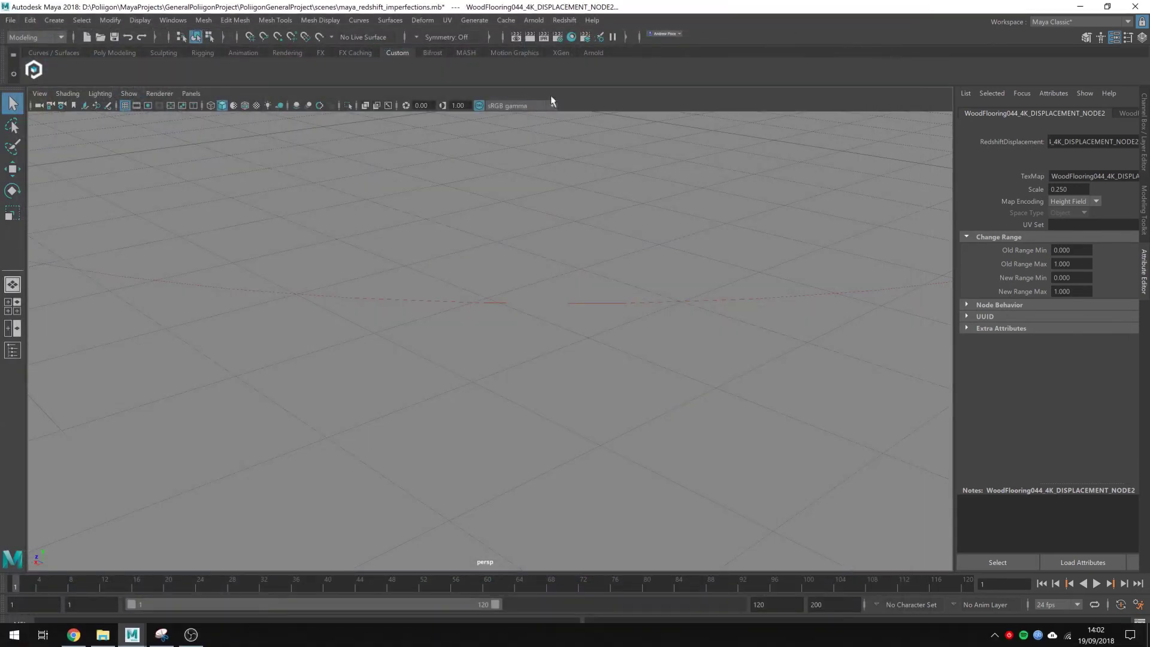
Set the render resolution preset to HD 1080 and close the render settings
click(558, 36)
scroll(231, 261, down, 2)
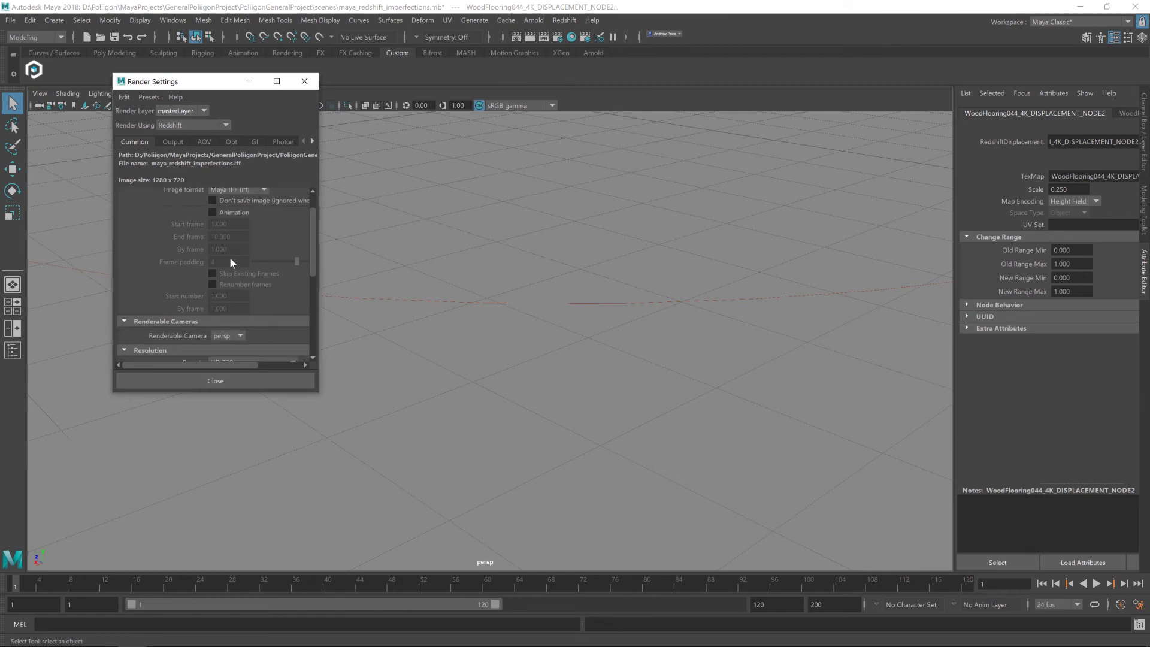
scroll(229, 262, down, 3)
click(240, 271)
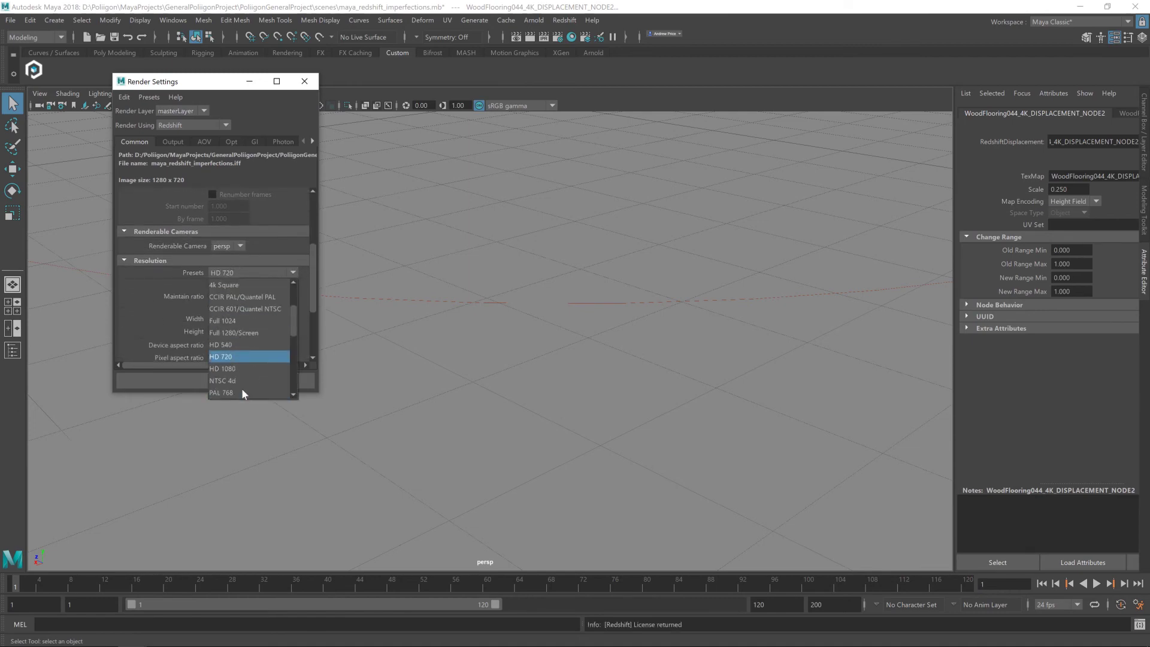
click(246, 368)
click(304, 81)
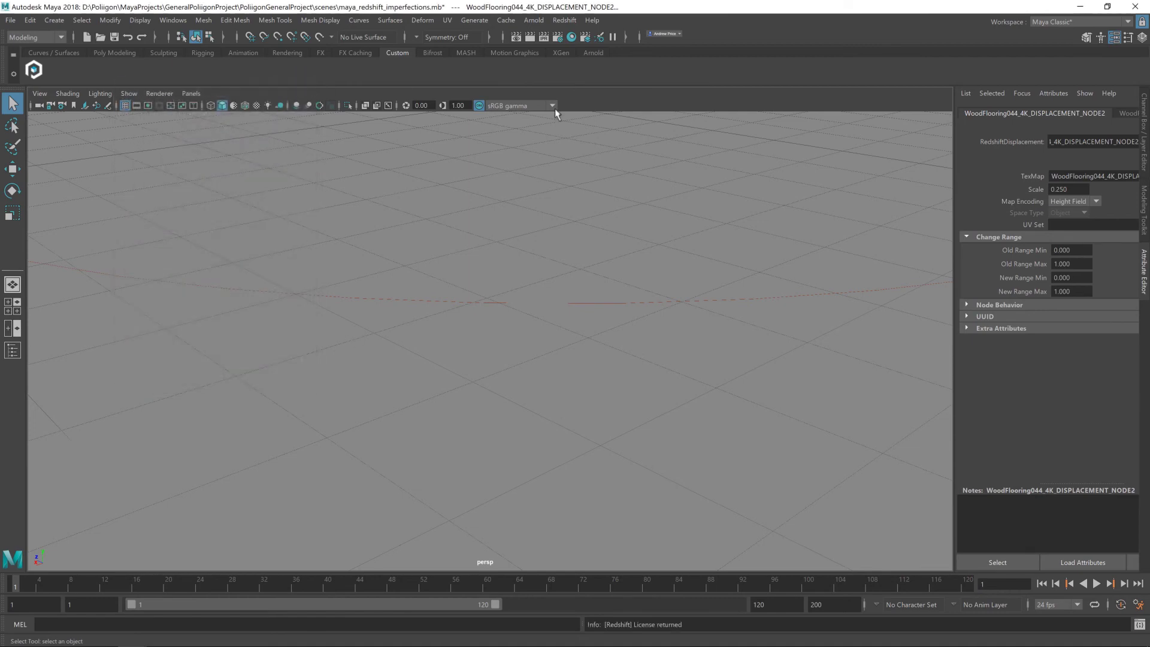